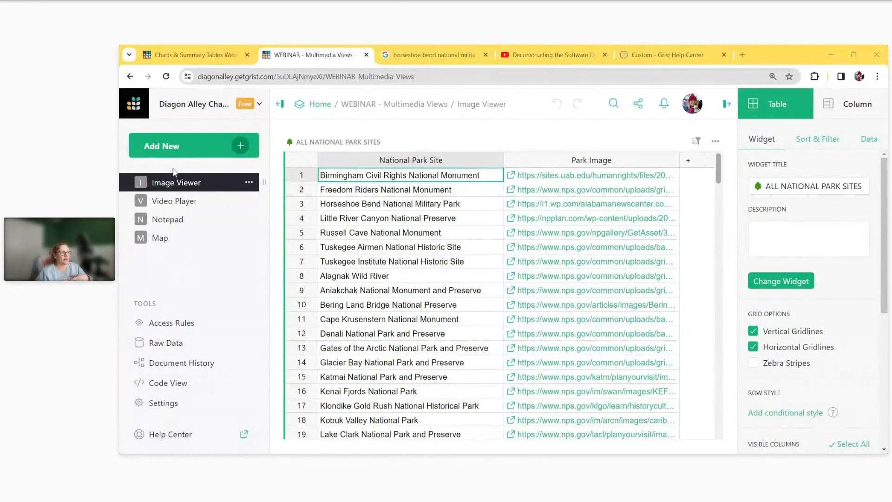
Switch to the Charts & Summary Tables document and view the monthly expense chart for the card members in rows 3 to 5
{"action": "left_click", "coordinate": [207, 55]}
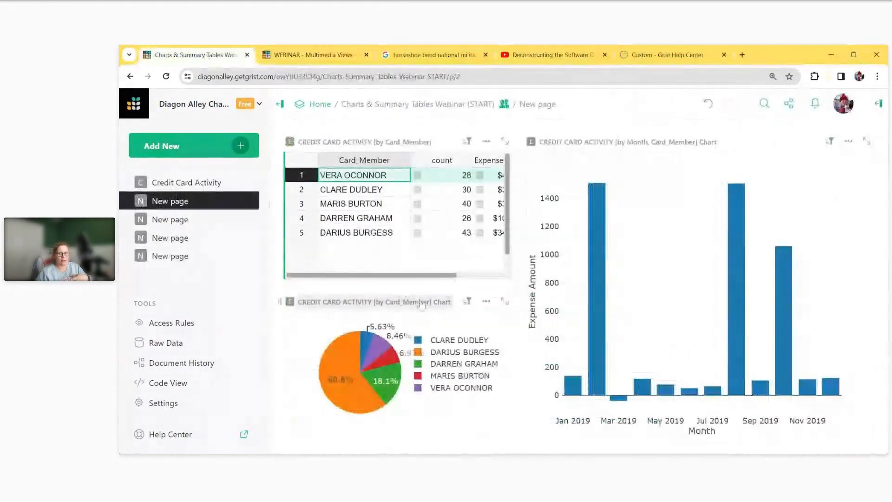
{"action": "left_click", "coordinate": [361, 206]}
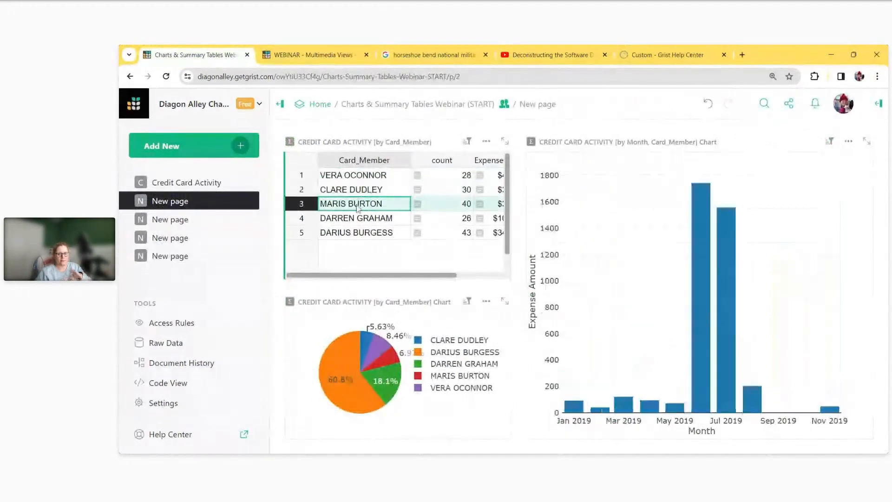
{"action": "left_click", "coordinate": [356, 218]}
{"action": "left_click", "coordinate": [355, 228]}
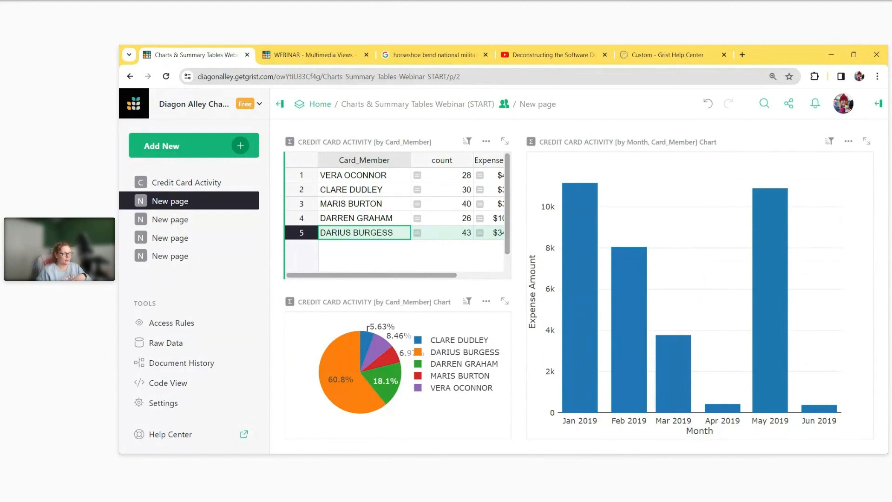
Return to the WEBINAR - Multimedia Views document and view the linked Park Image for Horseshoe Bend National Military Park, closing it when done
{"action": "left_click", "coordinate": [314, 56]}
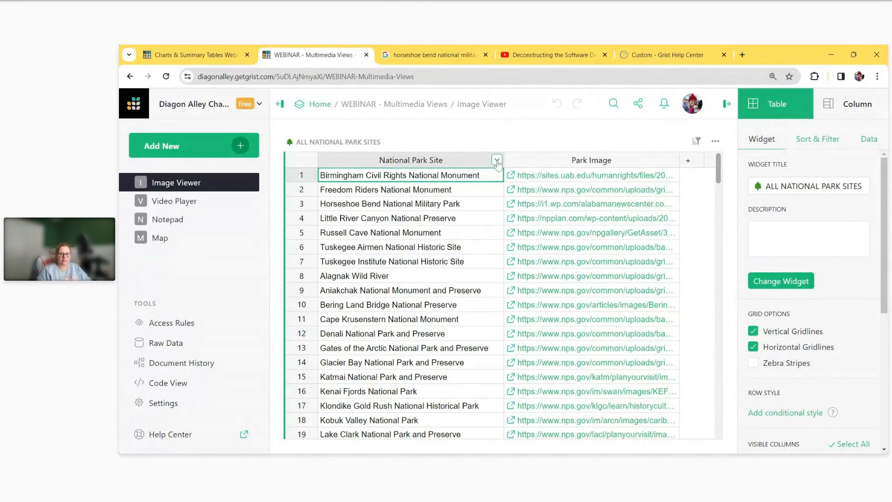
{"action": "left_click", "coordinate": [532, 163]}
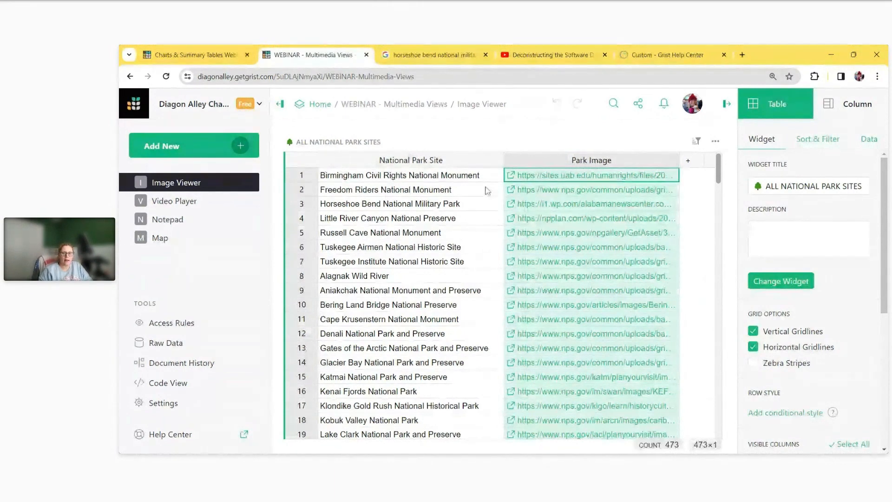
{"action": "left_click", "coordinate": [512, 204]}
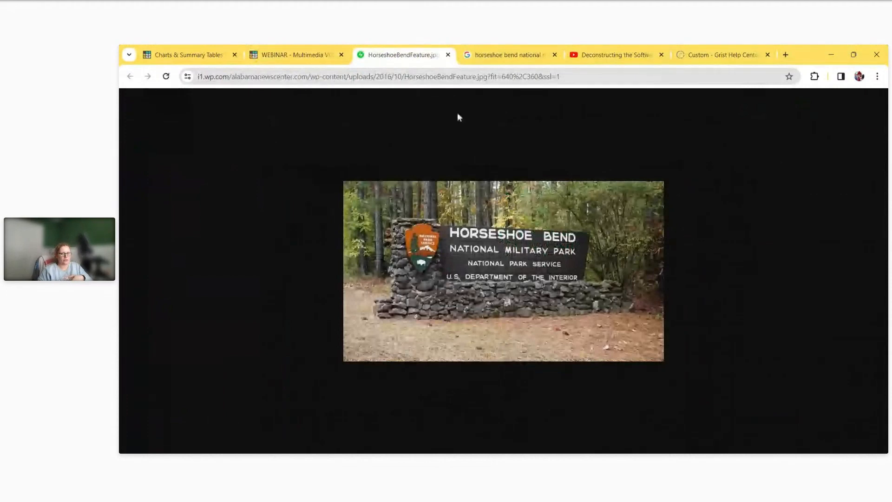
{"action": "left_click", "coordinate": [447, 61]}
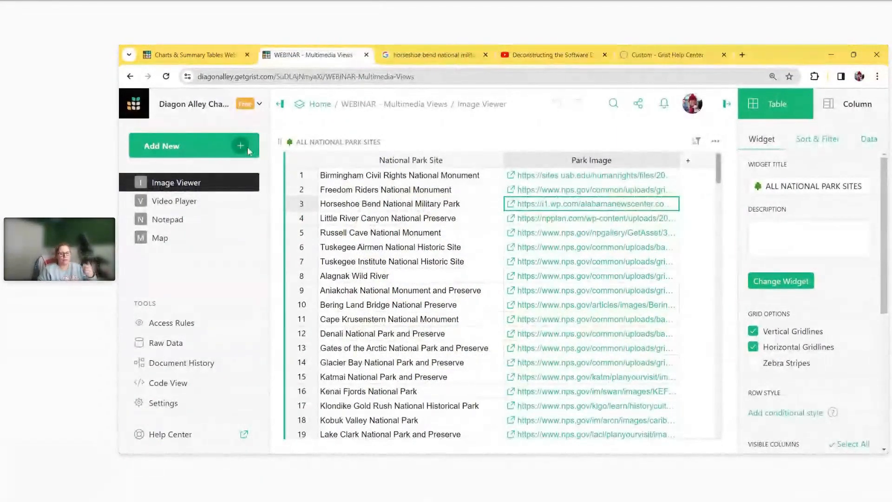
Add a Custom widget to the page using the All National Park Sites data, selected by the ALL NATIONAL PARK SITES table
{"action": "left_click", "coordinate": [230, 152]}
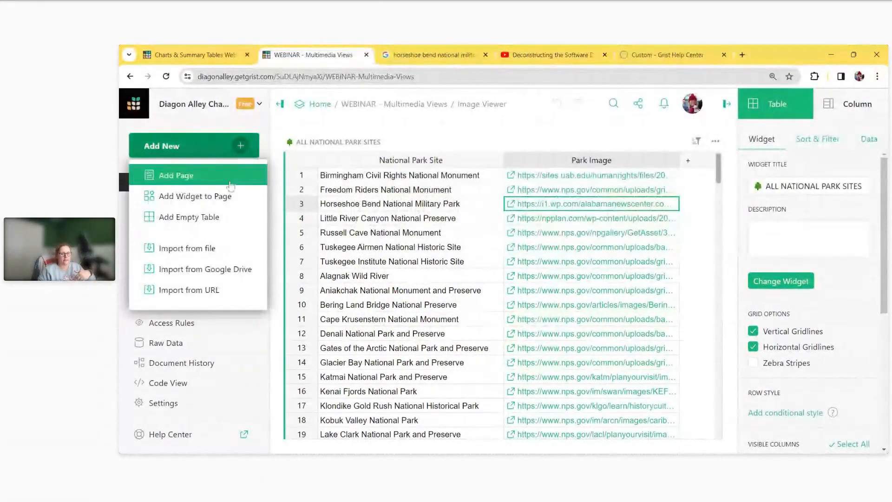
{"action": "left_click", "coordinate": [228, 205]}
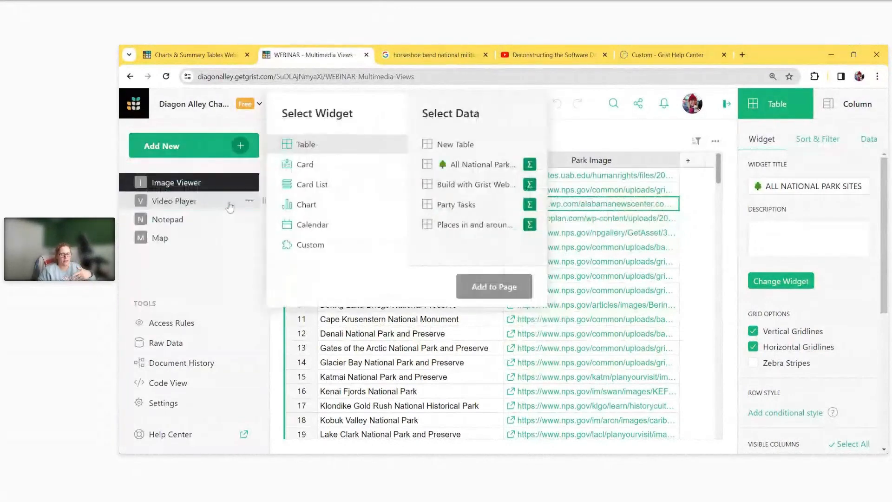
{"action": "left_click", "coordinate": [316, 250]}
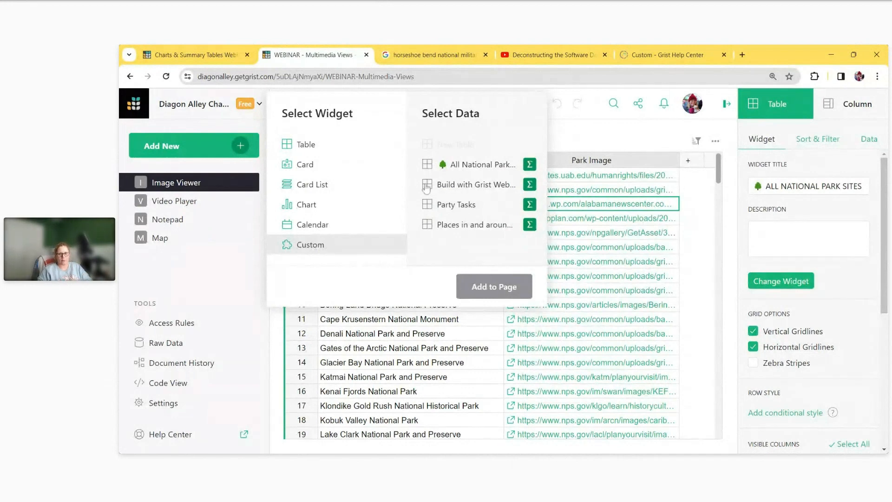
{"action": "left_click", "coordinate": [480, 168]}
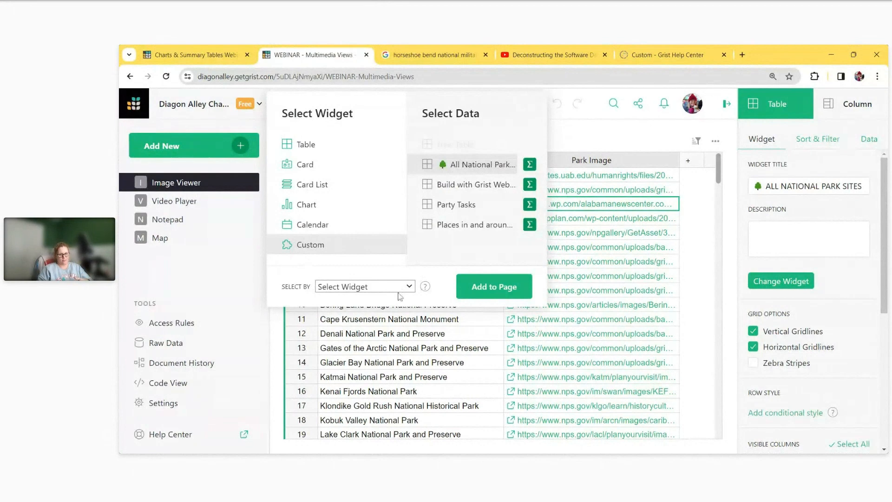
{"action": "left_click", "coordinate": [399, 307]}
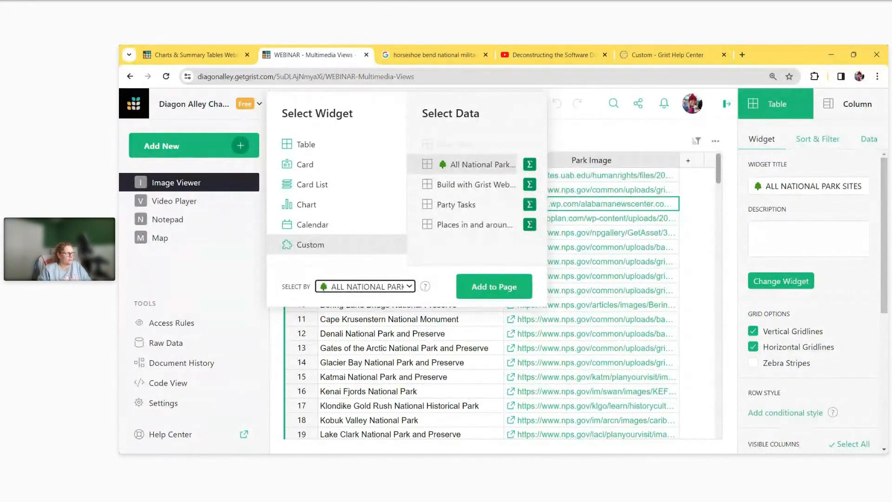
{"action": "left_click", "coordinate": [475, 287]}
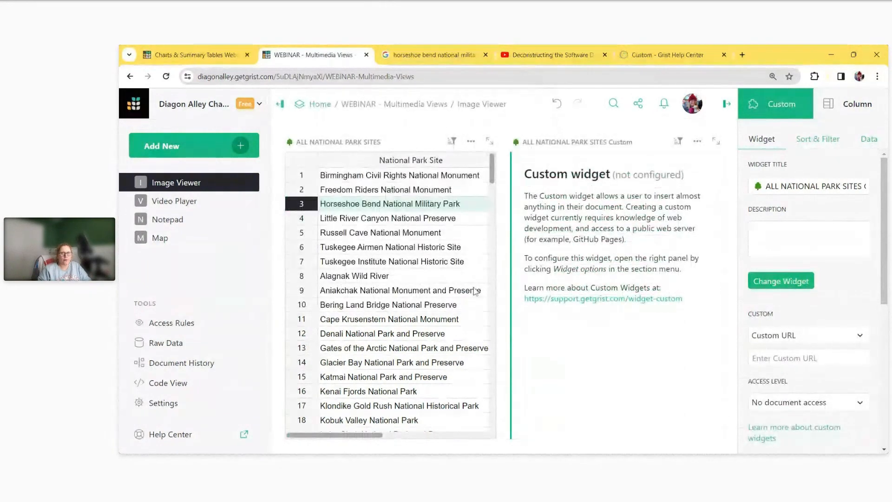
Collapse the page navigation and make the custom widget an Image viewer with access to read the selected table
{"action": "left_click", "coordinate": [283, 103]}
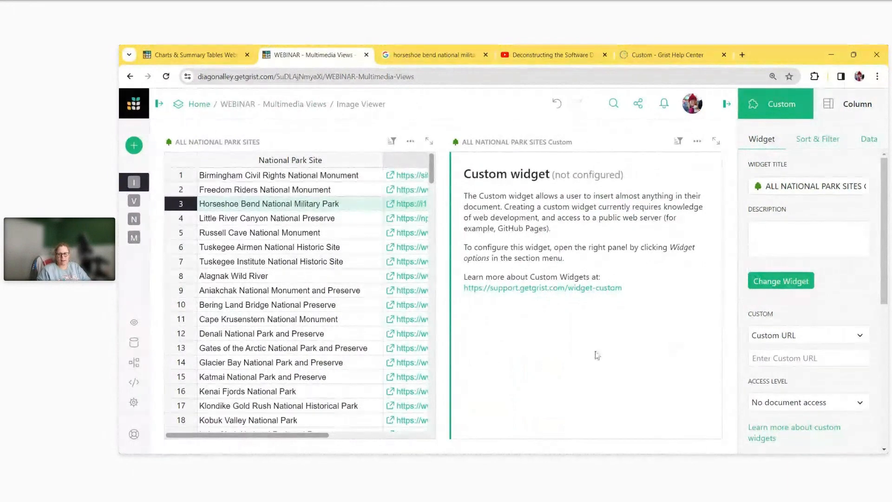
{"action": "left_click", "coordinate": [733, 107]}
{"action": "left_click", "coordinate": [877, 105]}
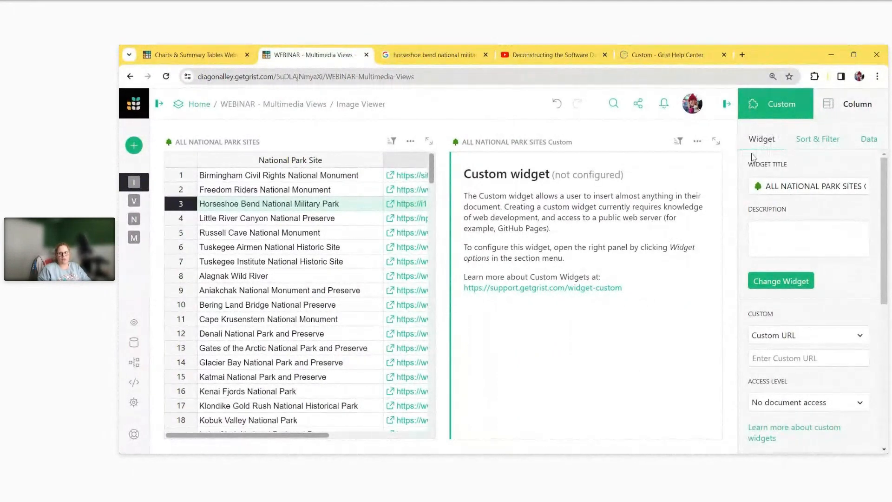
{"action": "scroll", "coordinate": [833, 312], "scroll_direction": "down", "scroll_amount": 3}
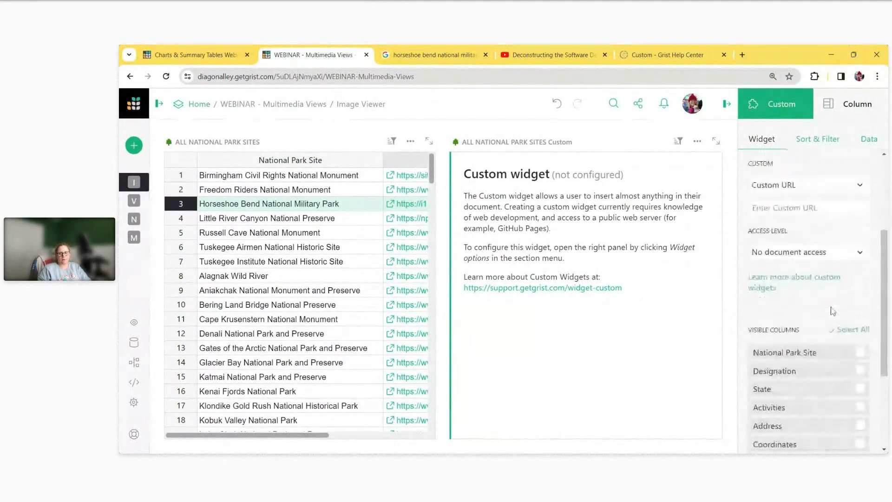
{"action": "left_click", "coordinate": [833, 188]}
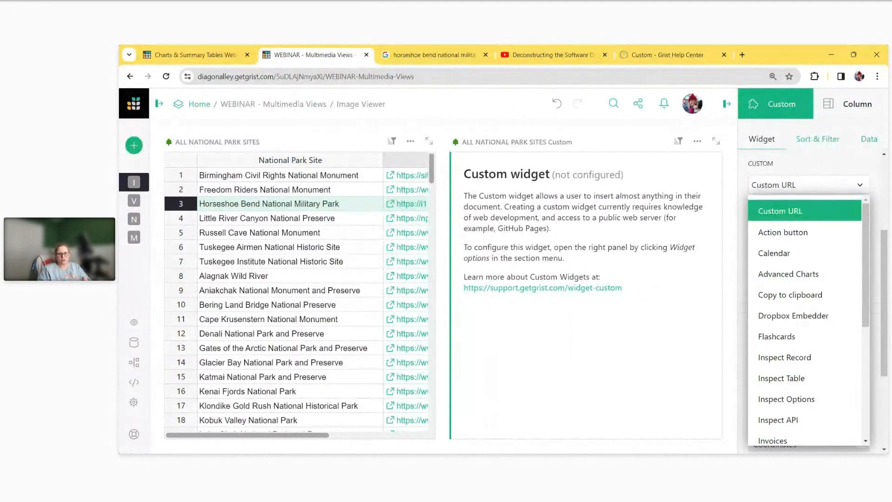
{"action": "scroll", "coordinate": [818, 258], "scroll_direction": "down", "scroll_amount": 4}
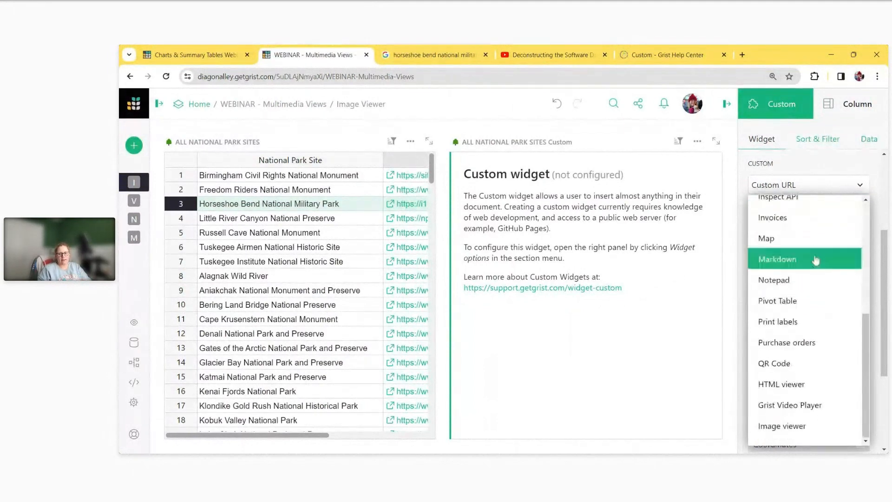
{"action": "left_click", "coordinate": [820, 426]}
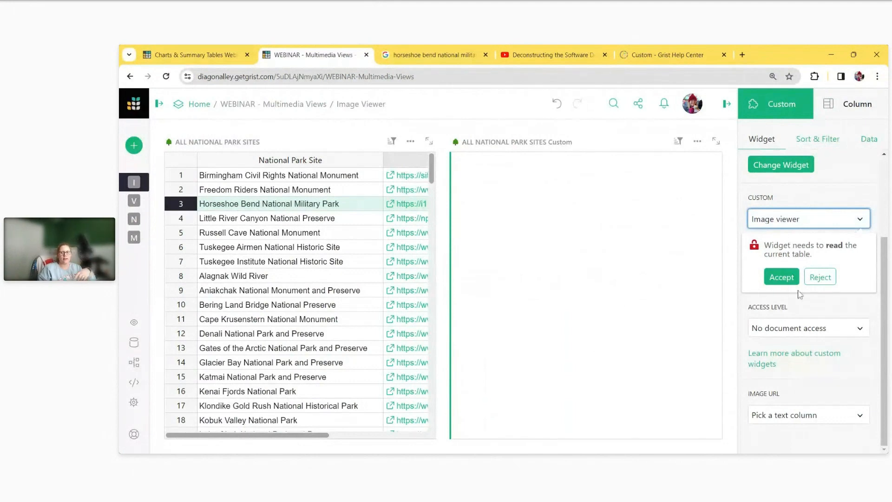
{"action": "left_click", "coordinate": [783, 277]}
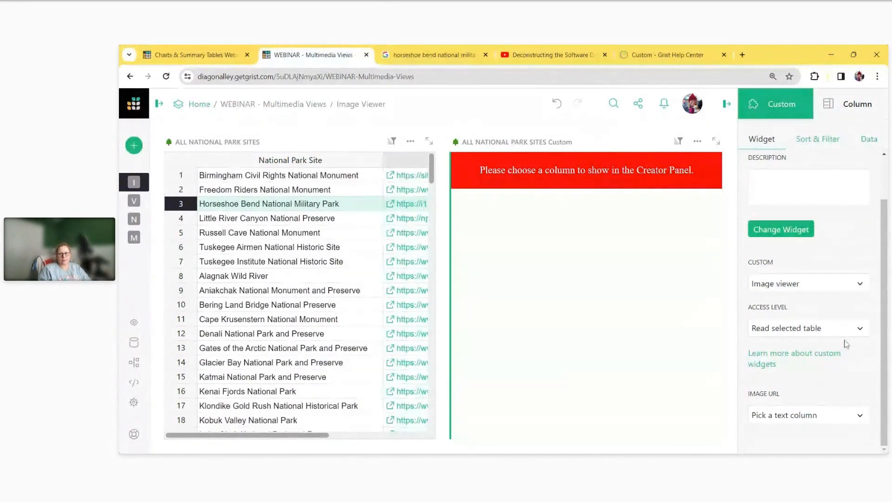
Map the image viewer's Image URL to the Park Image column
{"action": "left_click", "coordinate": [835, 422]}
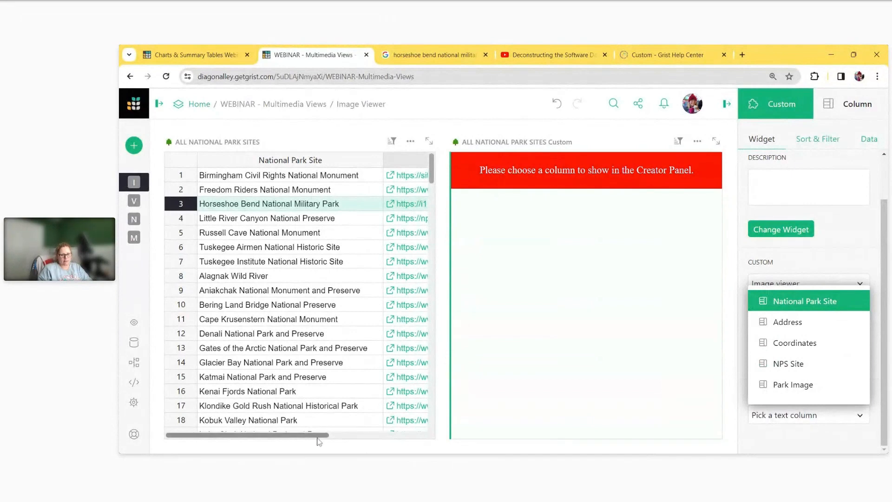
{"action": "left_click_drag", "start_coordinate": [319, 440], "coordinate": [375, 439]}
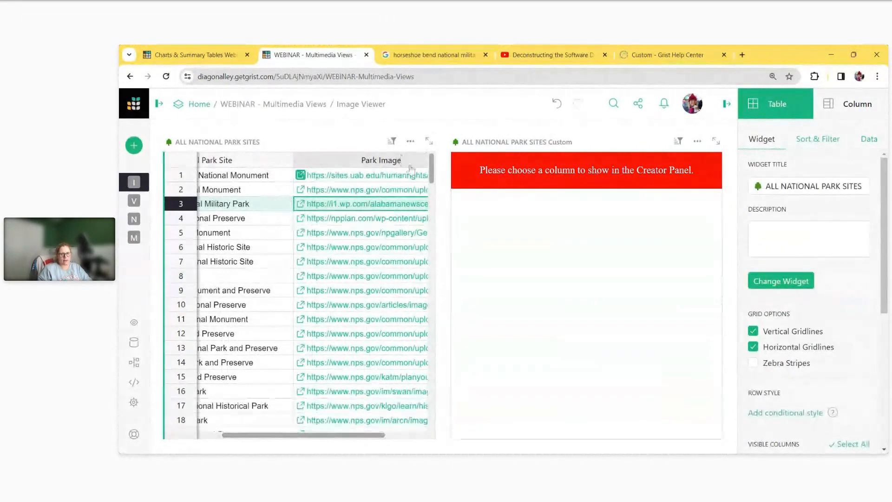
{"action": "left_click", "coordinate": [598, 288]}
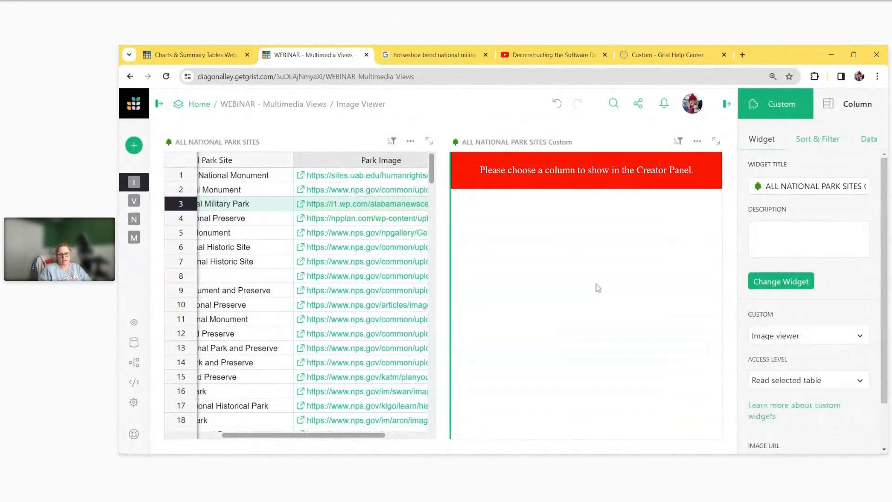
{"action": "scroll", "coordinate": [802, 355], "scroll_direction": "down", "scroll_amount": 2}
{"action": "left_click", "coordinate": [771, 418]}
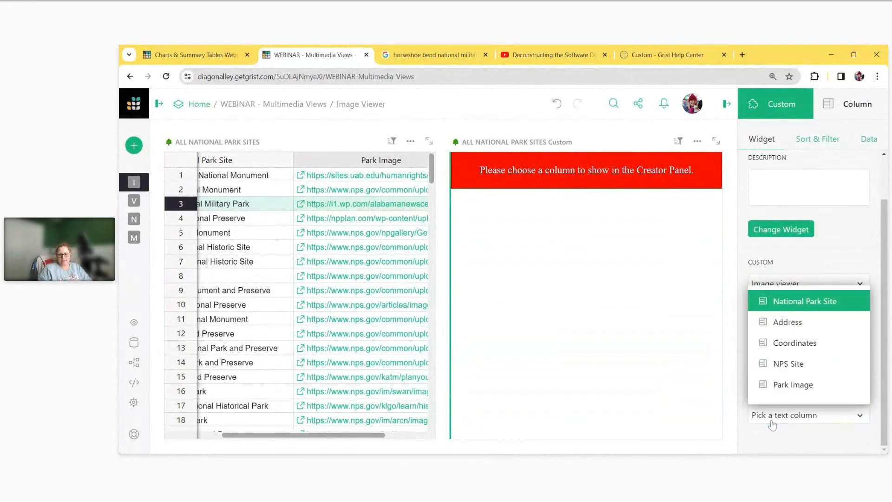
{"action": "left_click", "coordinate": [788, 386]}
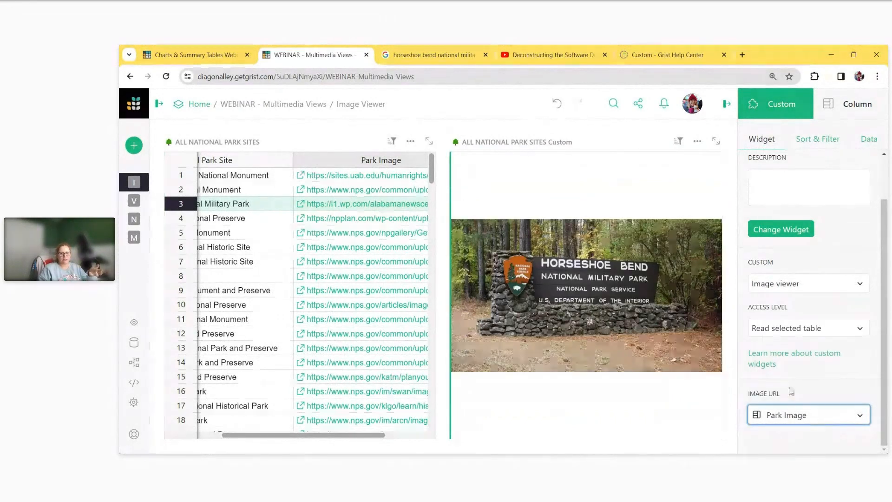
View the images for park rows 1 to 6 in the image viewer, ending on Horseshoe Bend National Military Park
{"action": "left_click", "coordinate": [307, 175]}
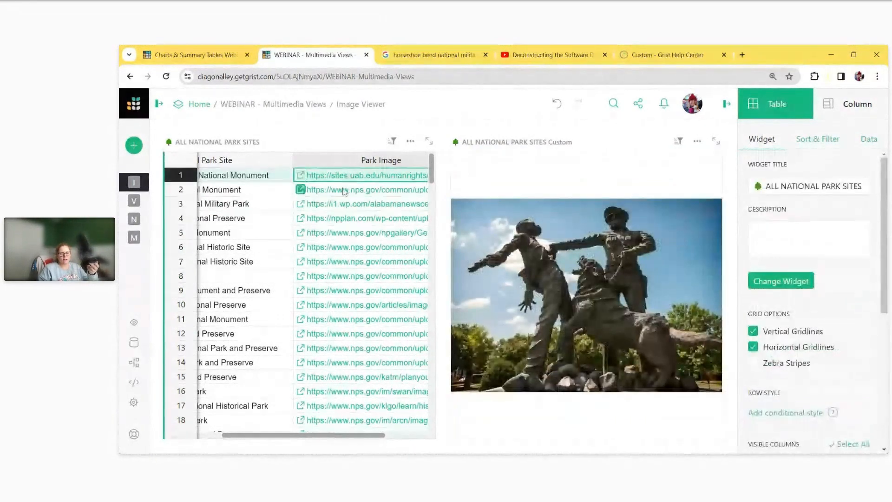
{"action": "left_click", "coordinate": [344, 190]}
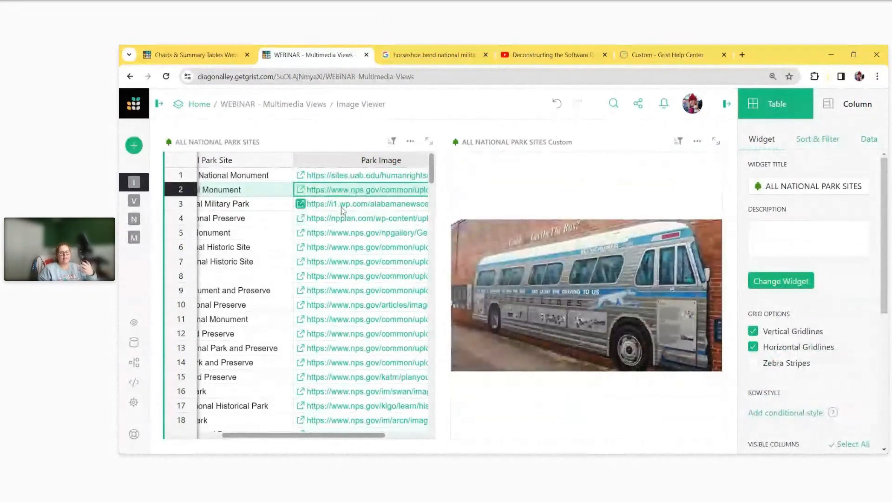
{"action": "left_click", "coordinate": [341, 204]}
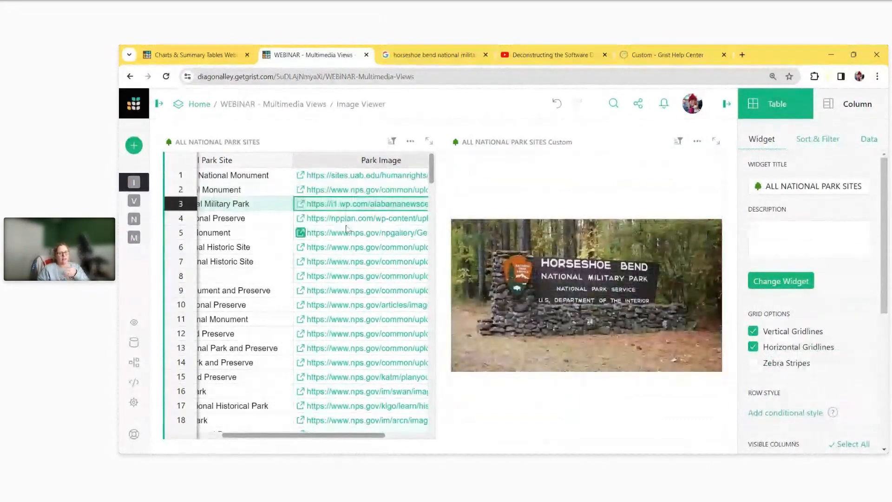
{"action": "key", "text": "Down"}
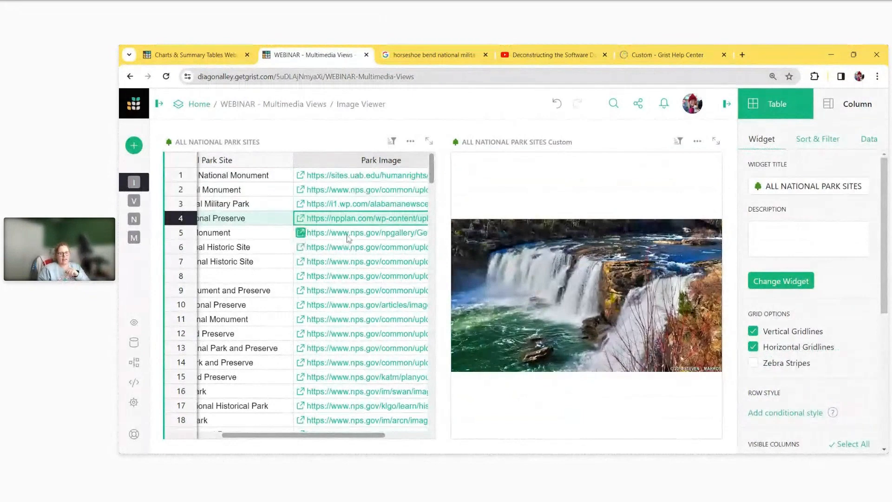
{"action": "left_click", "coordinate": [348, 234]}
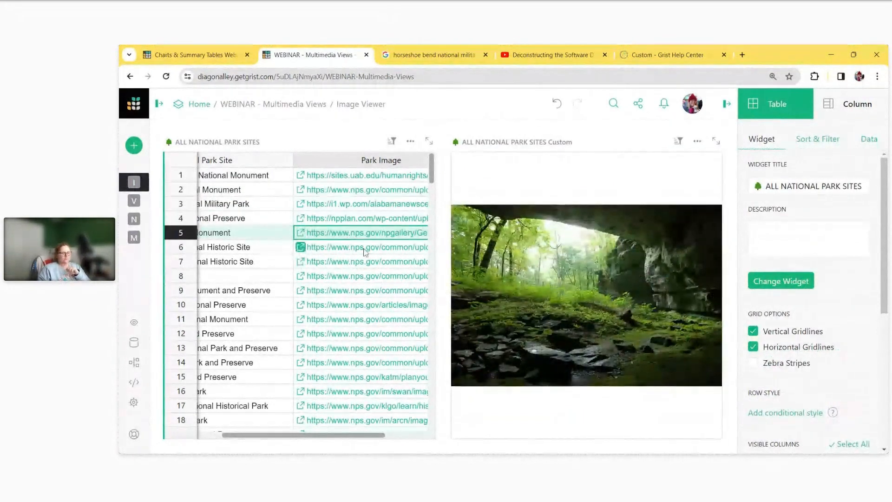
{"action": "left_click", "coordinate": [365, 251]}
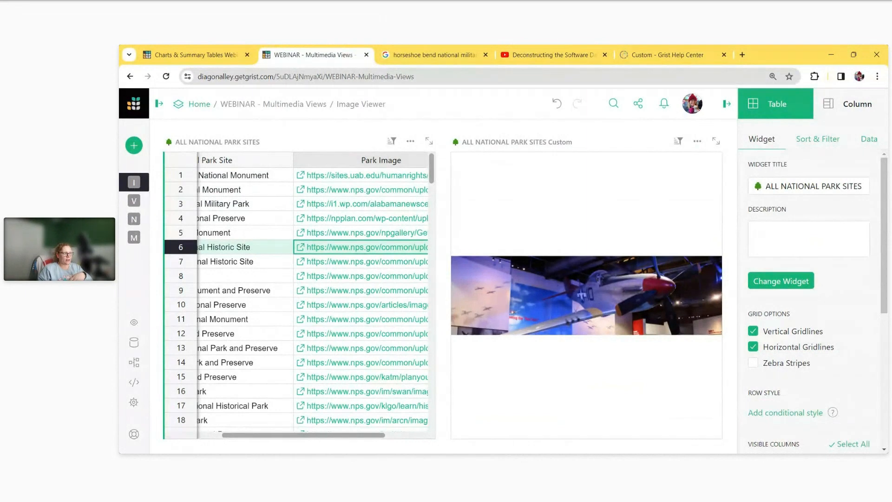
{"action": "left_click", "coordinate": [230, 204]}
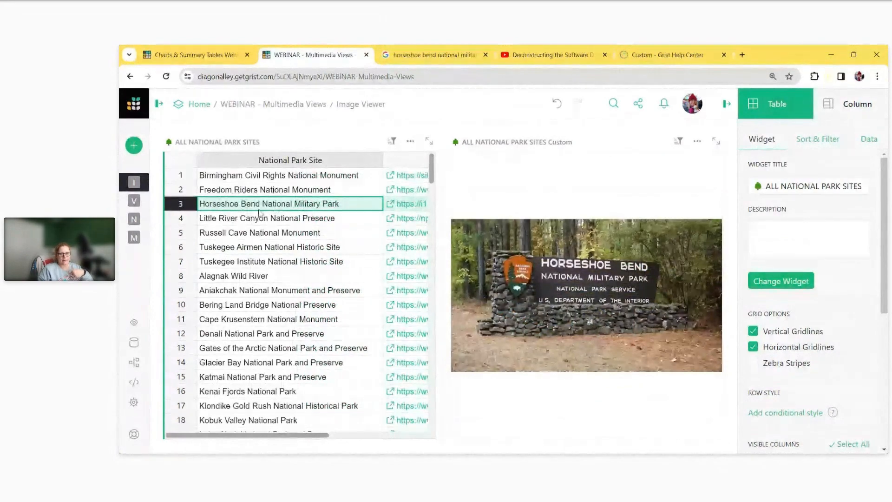
Switch to the Google image results for horseshoe bend national military park and examine the available park photos
{"action": "left_click", "coordinate": [400, 55]}
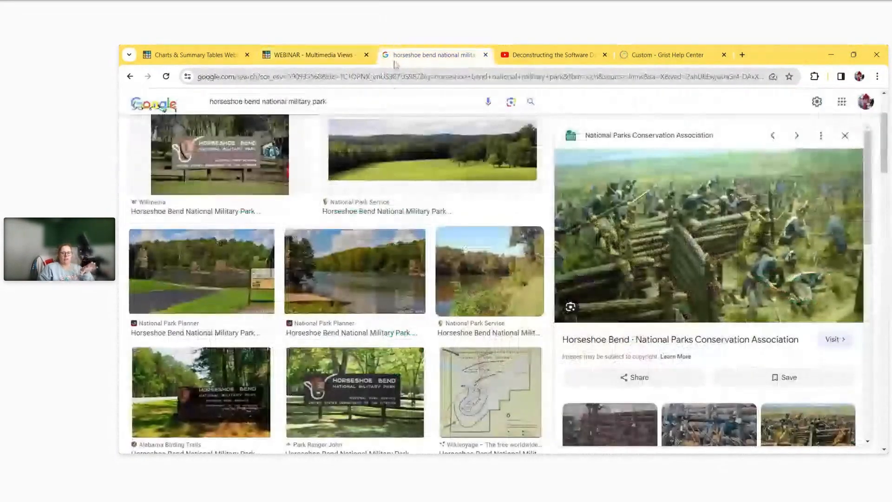
{"action": "scroll", "coordinate": [297, 227], "scroll_direction": "up", "scroll_amount": 3}
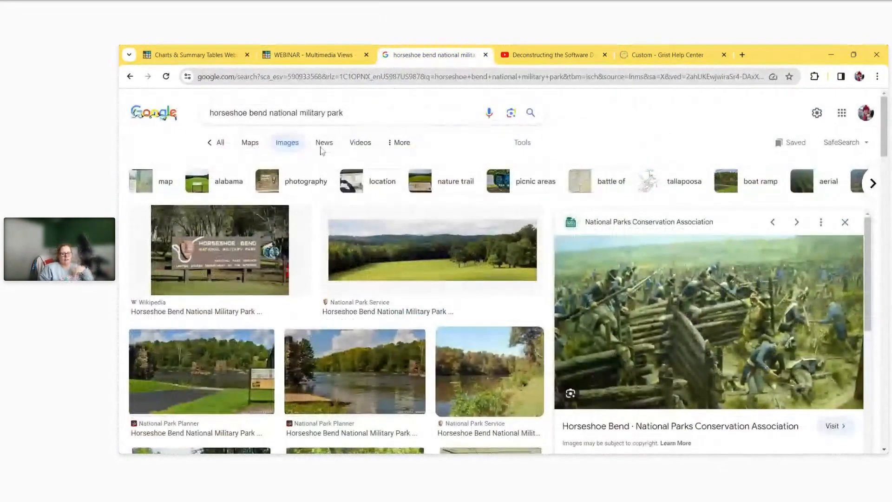
{"action": "left_click", "coordinate": [325, 112]}
{"action": "key", "text": "Escape"}
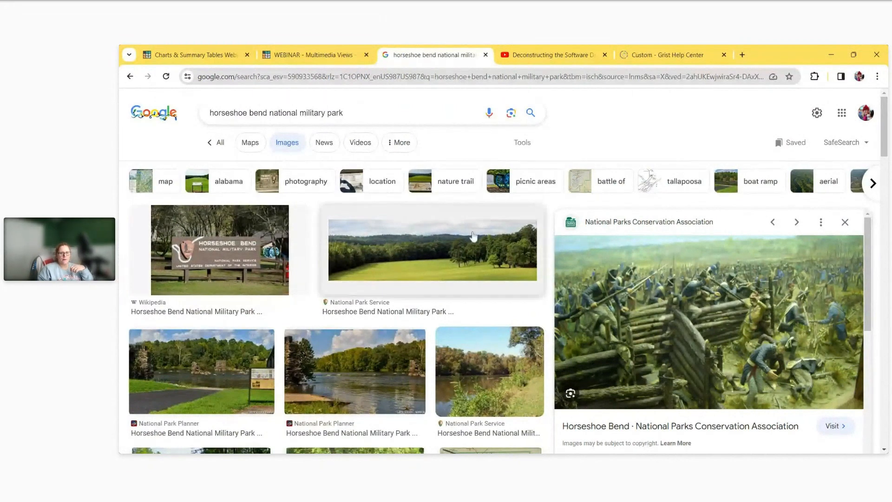
Switch back to the Grist document and replace Horseshoe Bend National Military Park's Park Image link with the copied battle painting address
{"action": "left_click", "coordinate": [307, 54]}
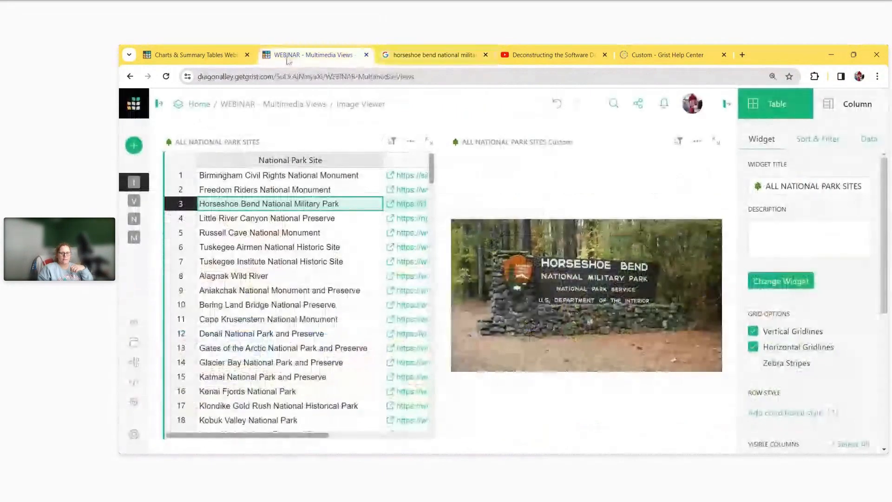
{"action": "left_click_drag", "start_coordinate": [319, 440], "coordinate": [411, 440]}
{"action": "right_click", "coordinate": [312, 205]}
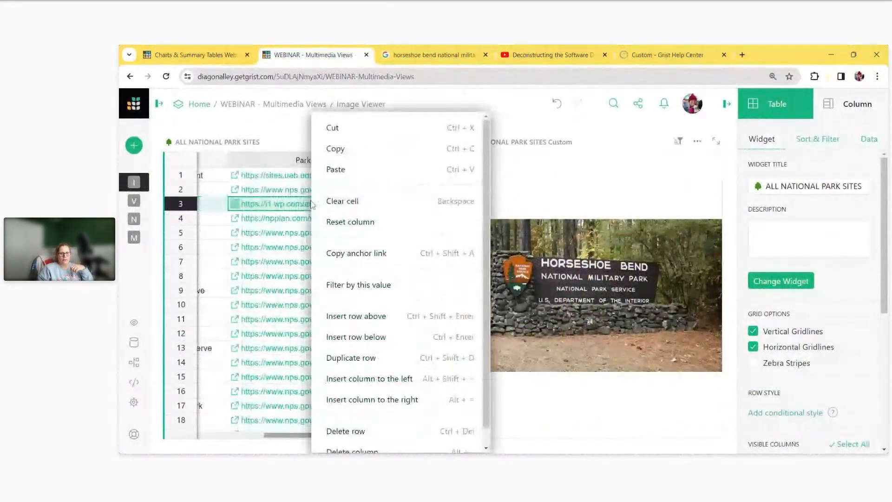
{"action": "left_click", "coordinate": [352, 179]}
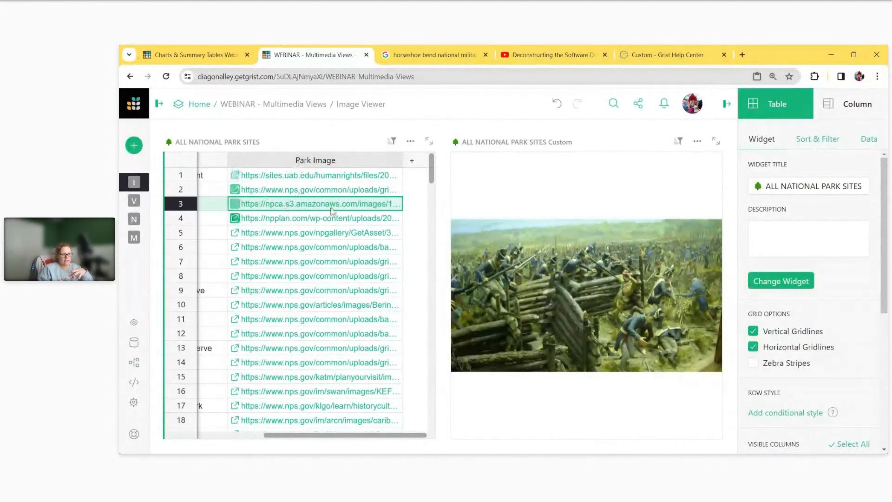
Hide the Park Image column in the All National Park Sites table
{"action": "left_click", "coordinate": [324, 161]}
{"action": "left_click", "coordinate": [396, 160]}
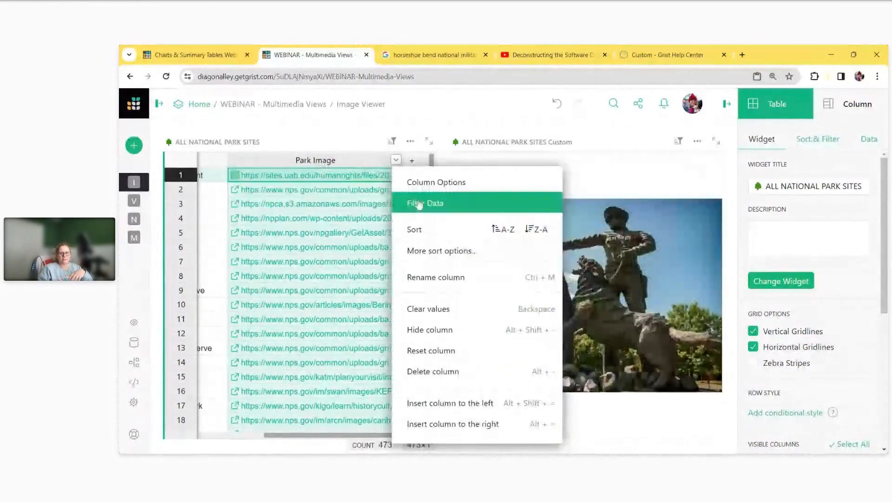
{"action": "left_click", "coordinate": [448, 330]}
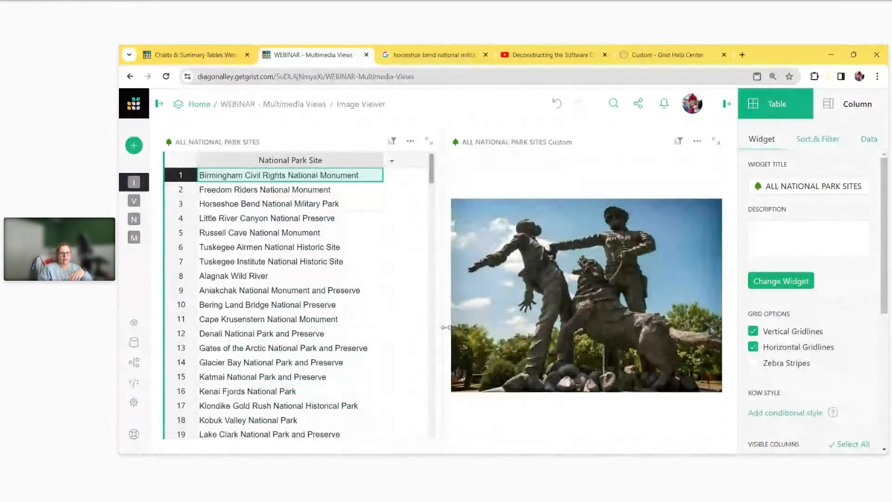
View the images for park rows 2, 4, 6 and 9, ending on Aniakchak National Monument and Preserve
{"action": "left_click", "coordinate": [352, 191]}
{"action": "left_click", "coordinate": [349, 218]}
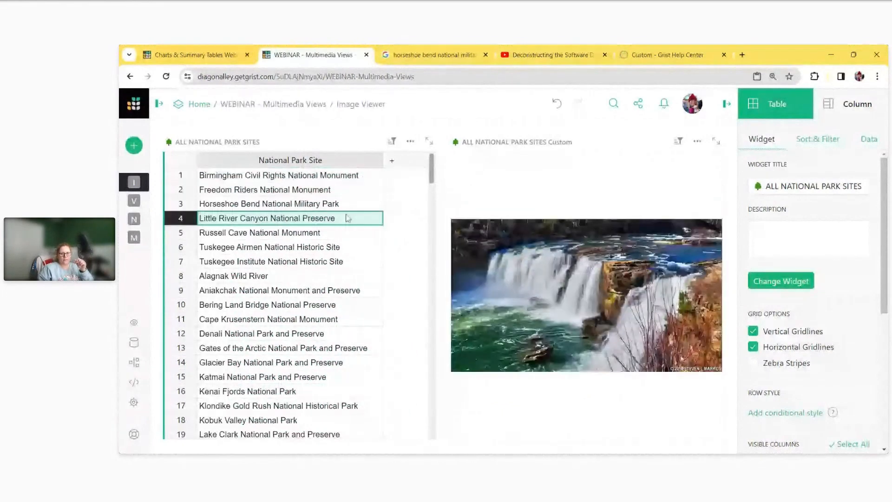
{"action": "left_click", "coordinate": [337, 248]}
{"action": "left_click", "coordinate": [332, 290]}
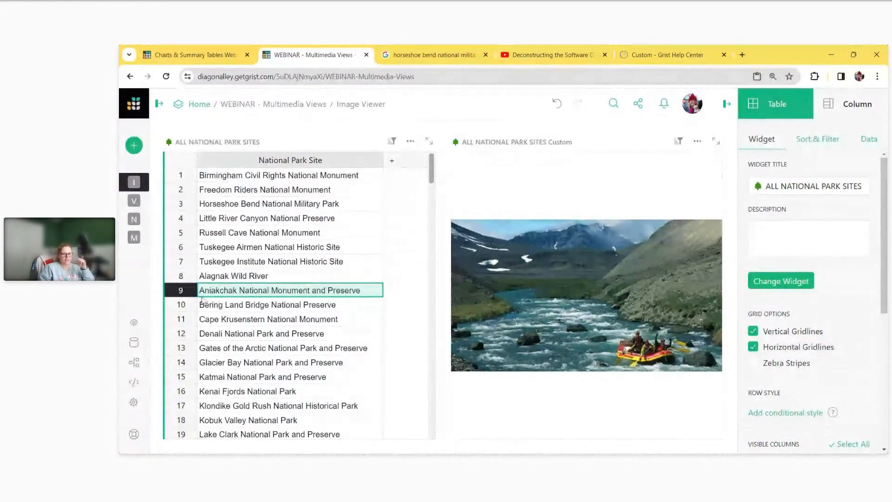
View the Aniakchak National Monument and Preserve record as a card, examine its fields including Park Image, and return to the table
{"action": "mouse_move", "coordinate": [195, 292]}
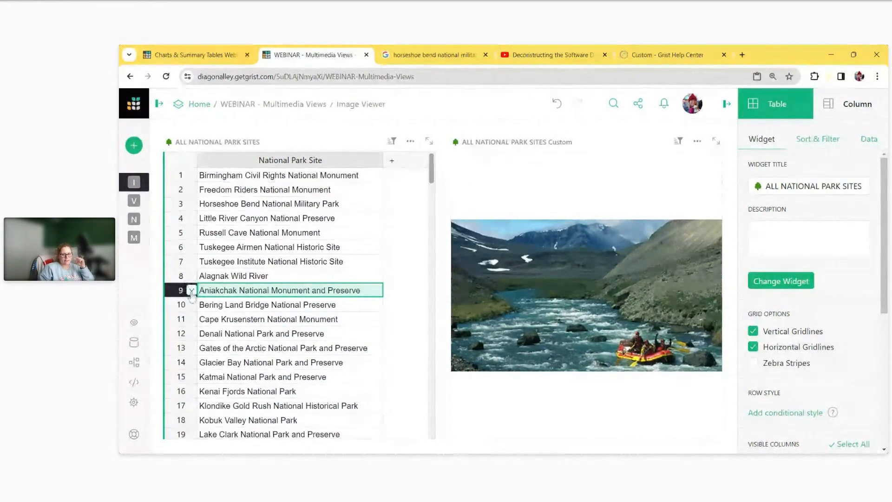
{"action": "left_click", "coordinate": [191, 291]}
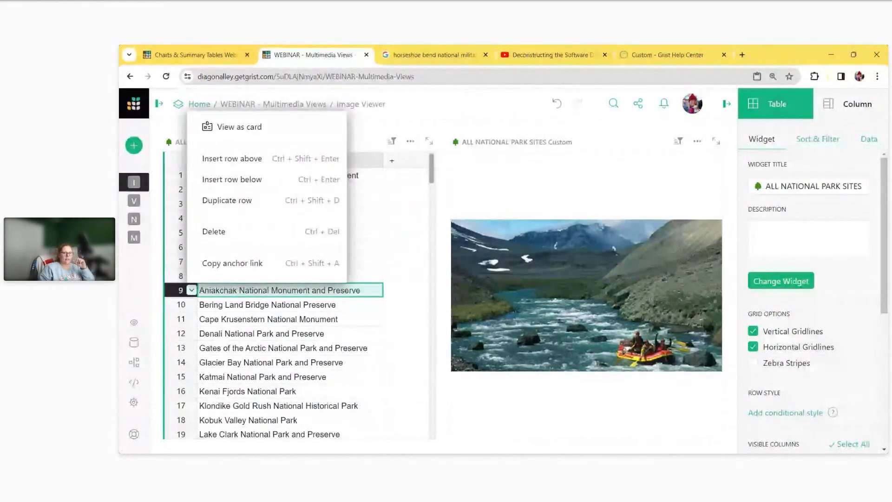
{"action": "left_click", "coordinate": [277, 133]}
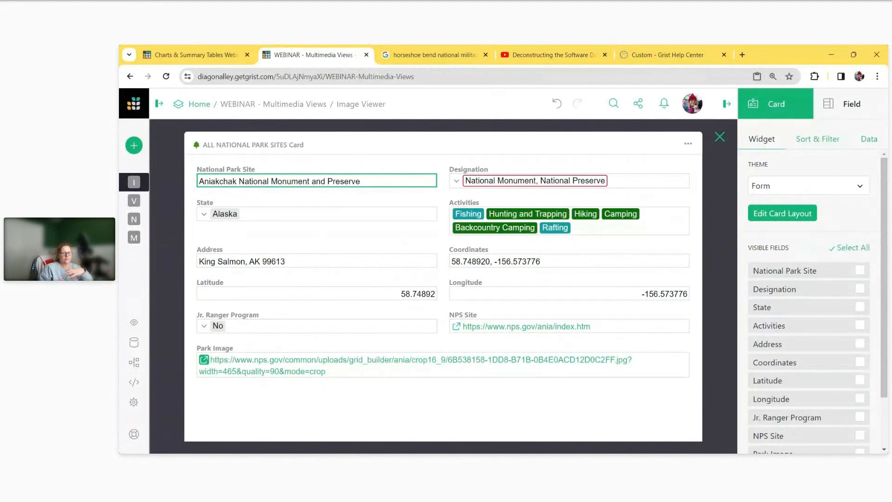
{"action": "left_click", "coordinate": [719, 138]}
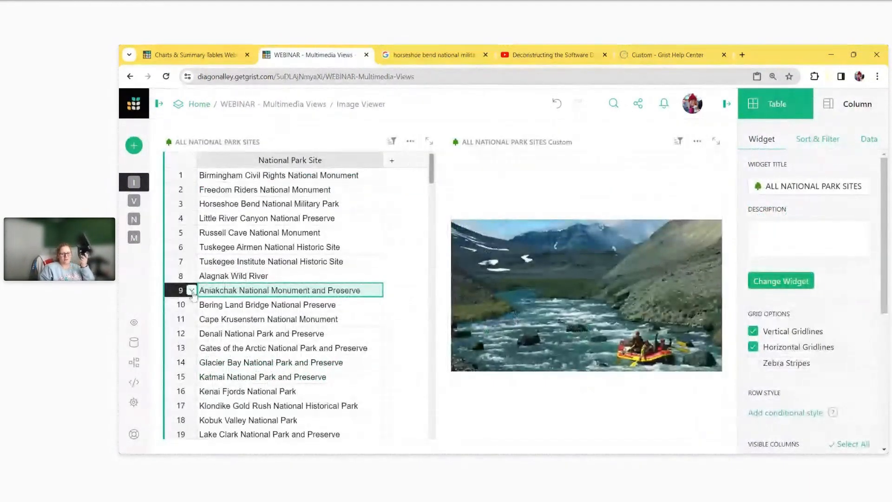
{"action": "left_click", "coordinate": [191, 290]}
{"action": "left_click", "coordinate": [218, 125]}
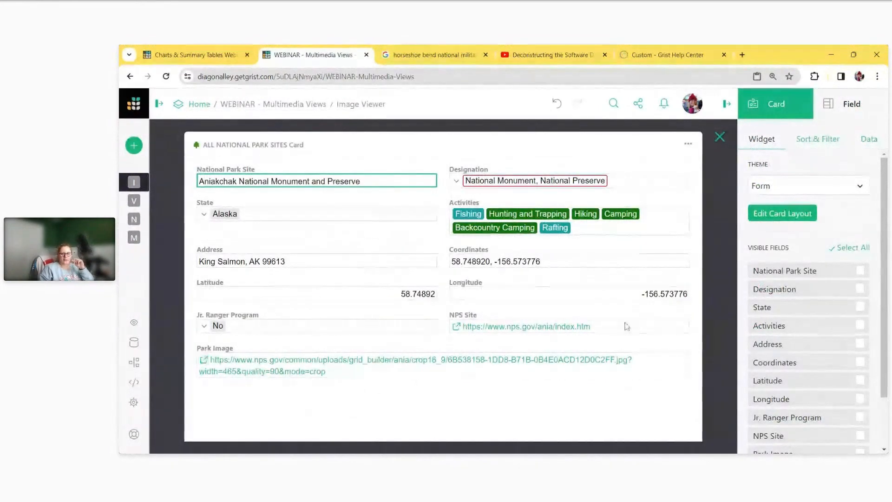
{"action": "left_click", "coordinate": [720, 137]}
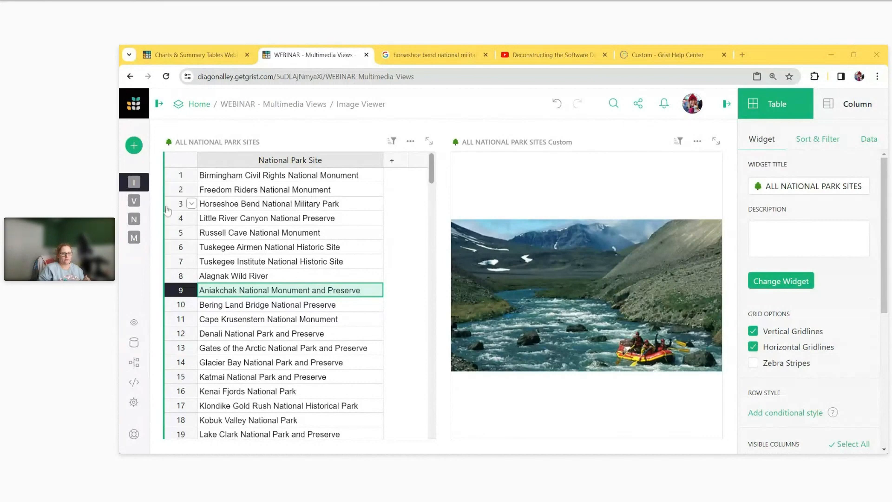
Open the Video Player page and select the Video URL column of the Build with Grist Webinars table
{"action": "mouse_move", "coordinate": [141, 207]}
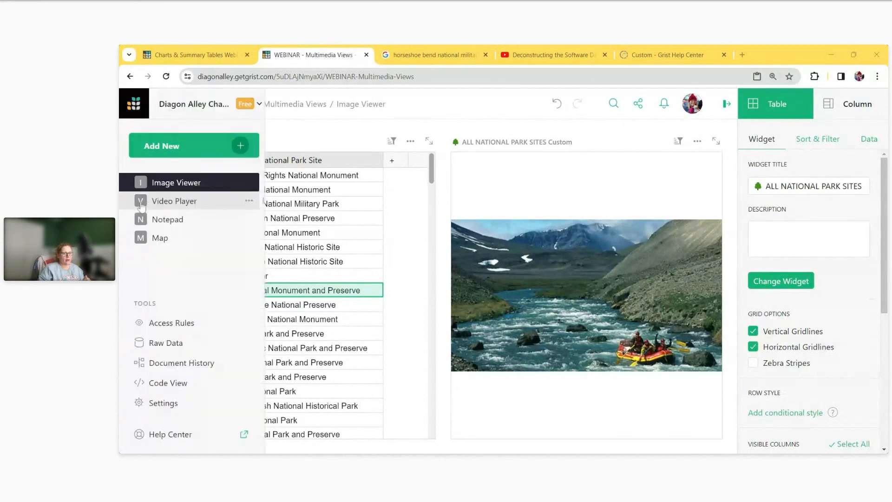
{"action": "left_click", "coordinate": [171, 203]}
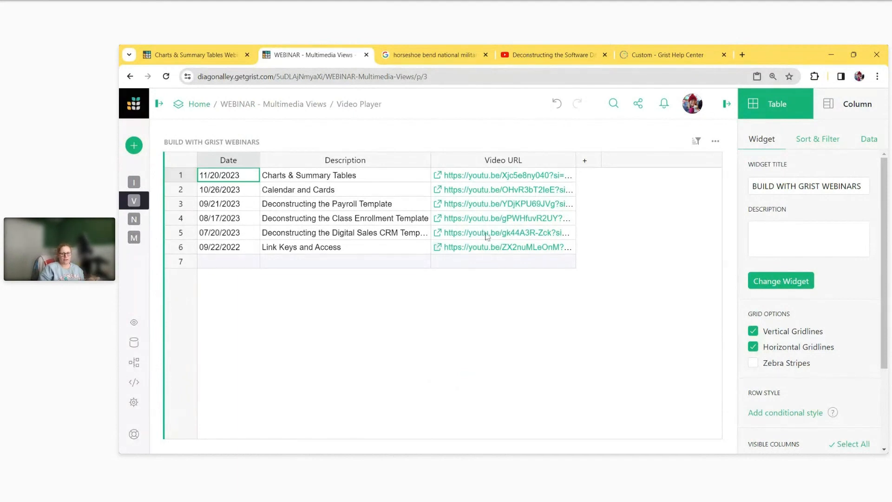
{"action": "left_click", "coordinate": [484, 163]}
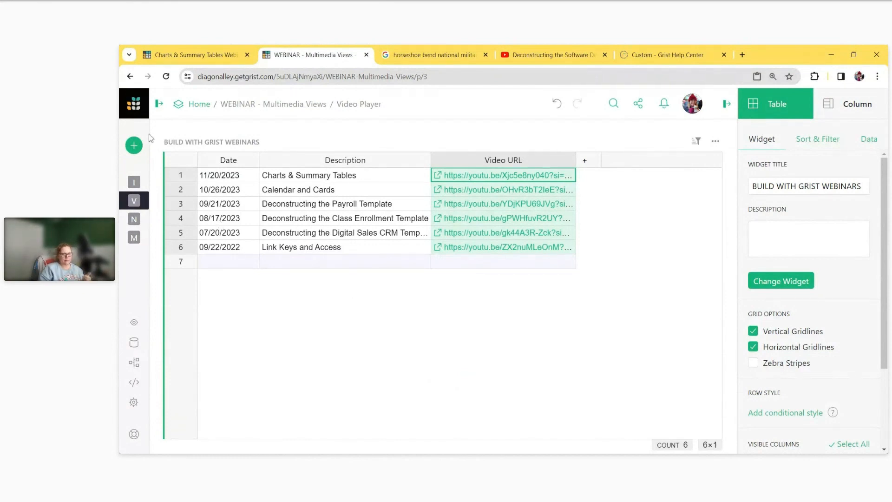
Add a custom widget to the page using the Build with Grist Webinars data, selected by the Build with Grist Webinars table
{"action": "mouse_move", "coordinate": [145, 149]}
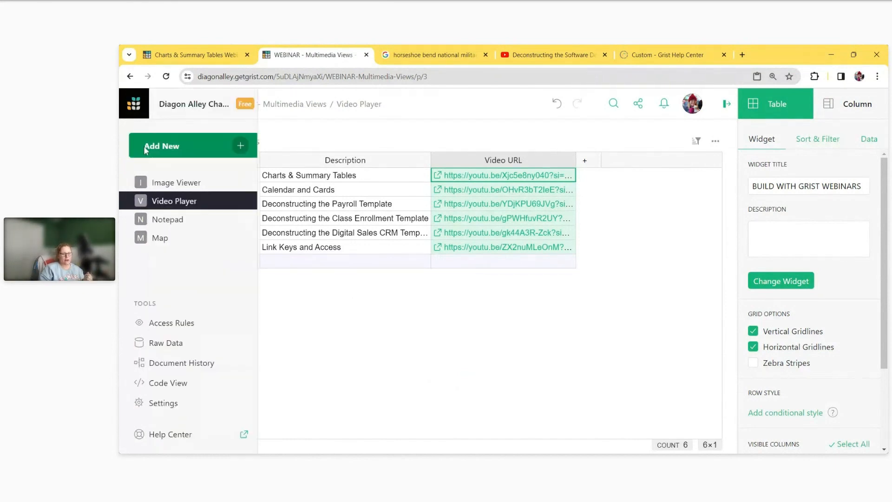
{"action": "left_click", "coordinate": [198, 146]}
{"action": "left_click", "coordinate": [220, 206]}
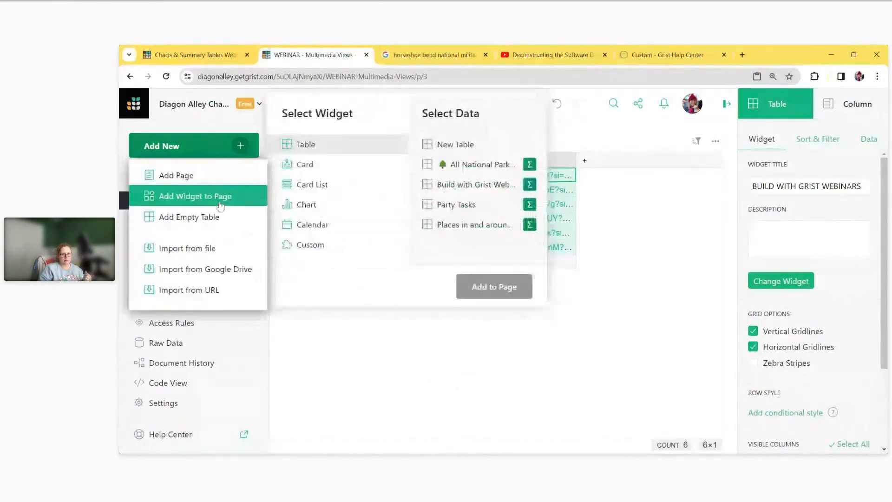
{"action": "left_click", "coordinate": [320, 254]}
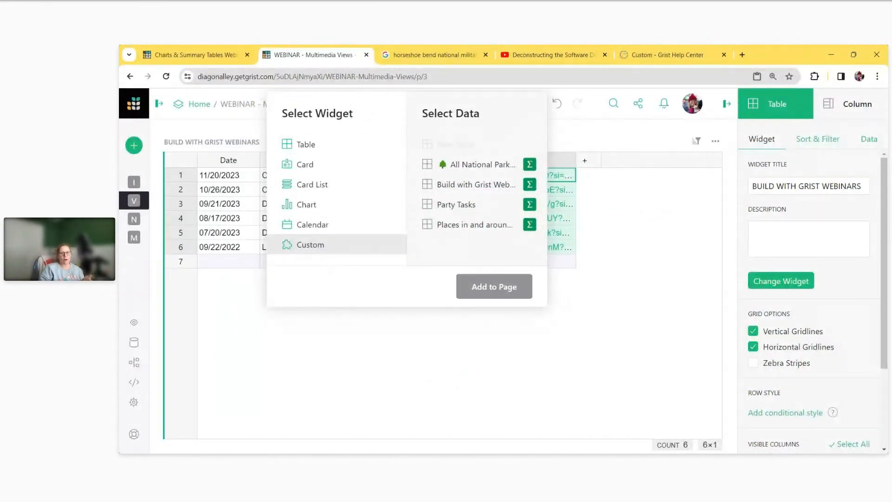
{"action": "left_click", "coordinate": [447, 187]}
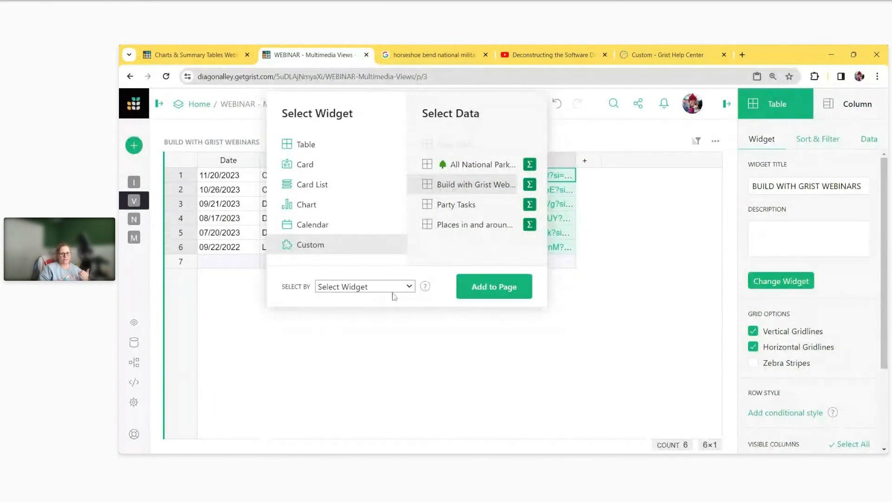
{"action": "left_click", "coordinate": [376, 301]}
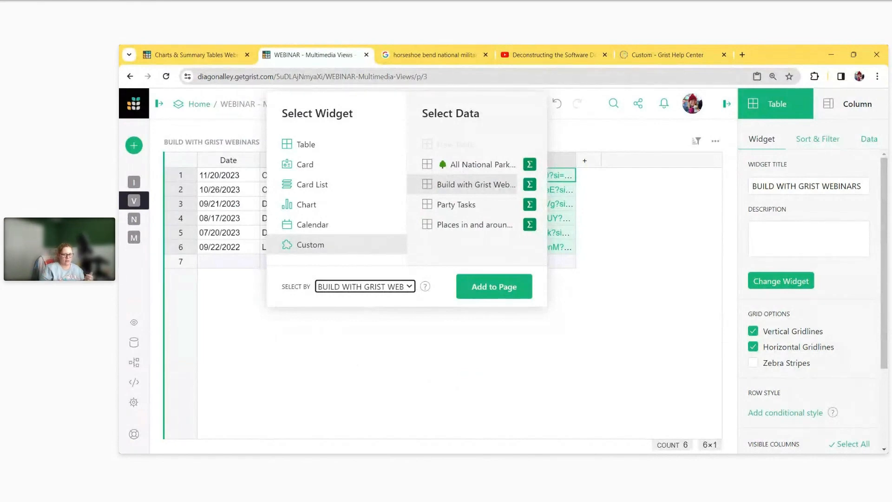
{"action": "left_click", "coordinate": [489, 288]}
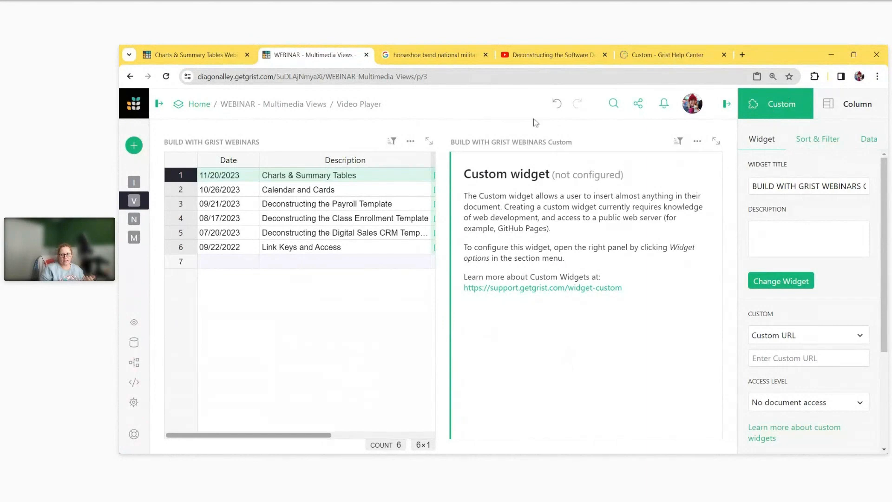
Make the custom widget a Grist Video Player and grant it access to read the selected table
{"action": "scroll", "coordinate": [831, 284], "scroll_direction": "down", "scroll_amount": 1}
{"action": "scroll", "coordinate": [838, 264], "scroll_direction": "down", "scroll_amount": 1}
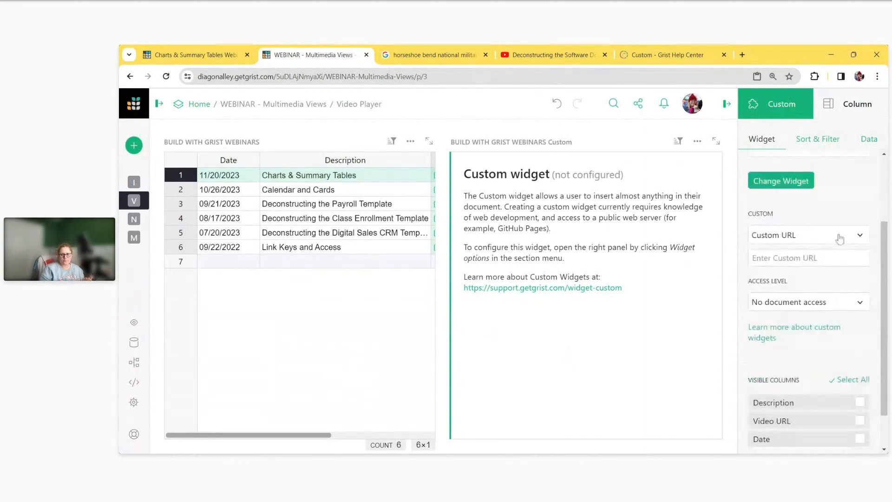
{"action": "left_click", "coordinate": [826, 240]}
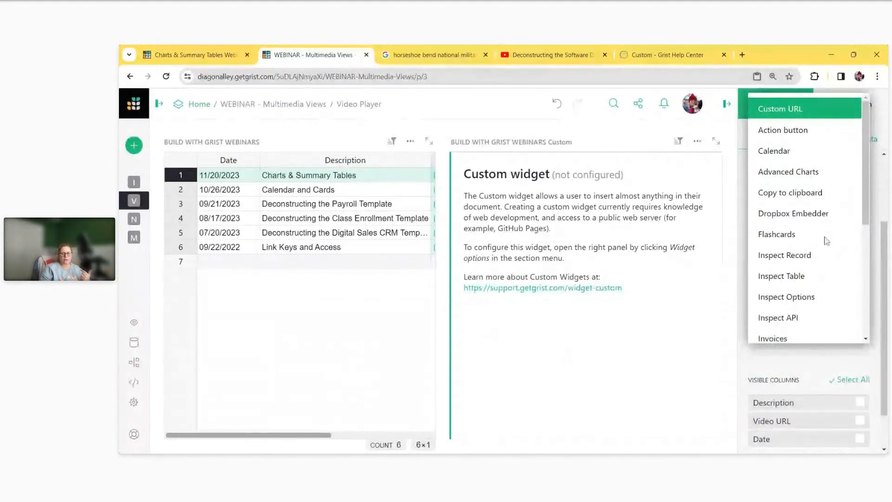
{"action": "scroll", "coordinate": [827, 241], "scroll_direction": "down", "scroll_amount": 4}
{"action": "scroll", "coordinate": [826, 241], "scroll_direction": "down", "scroll_amount": 2}
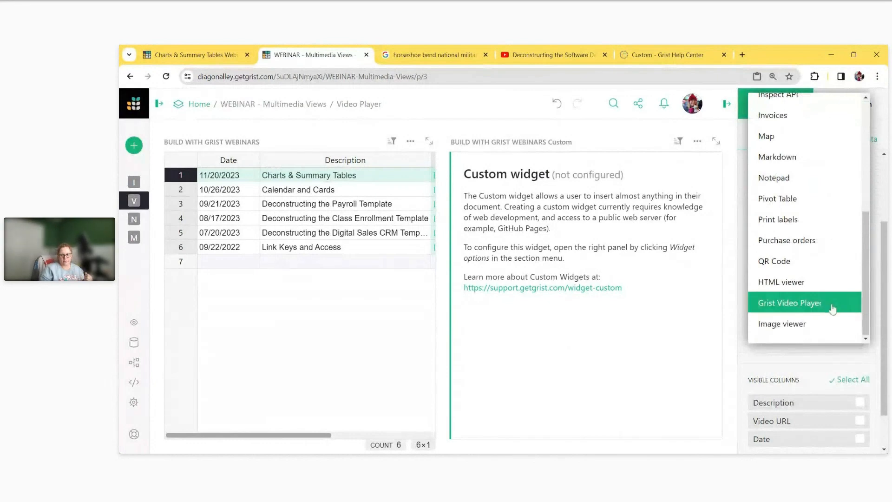
{"action": "left_click", "coordinate": [832, 309]}
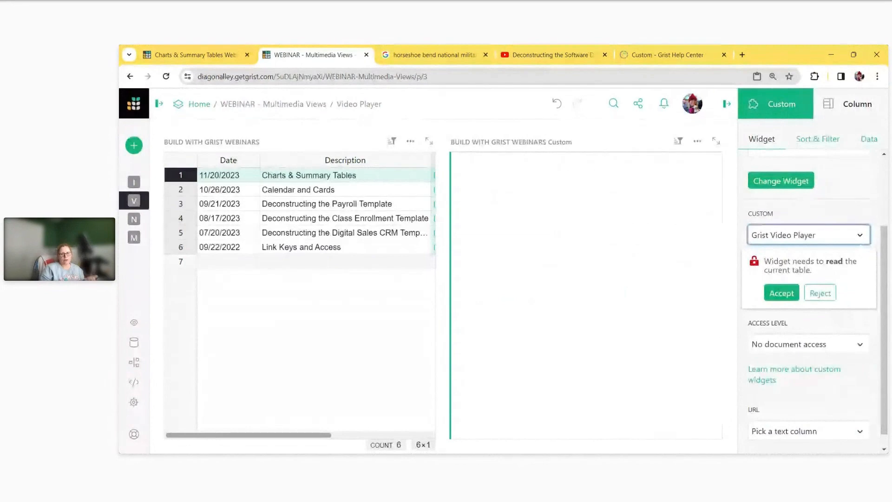
{"action": "left_click", "coordinate": [786, 293]}
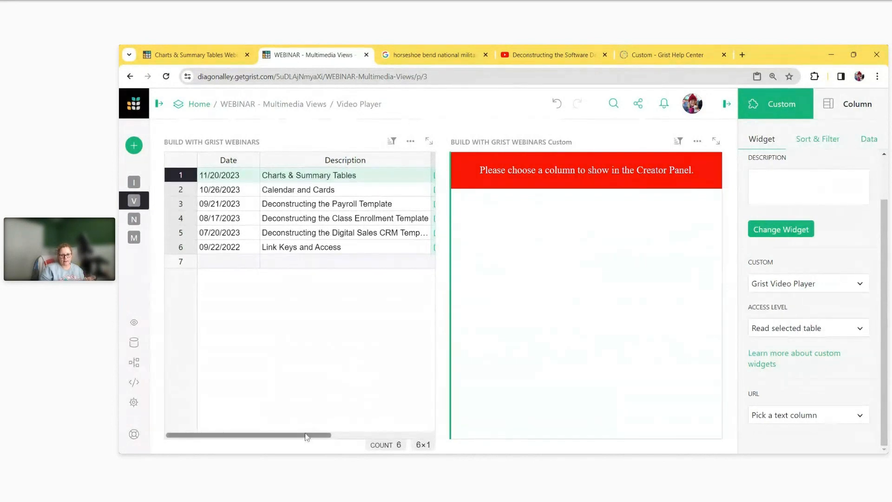
Map the video player's URL to the Video URL column of the webinars table
{"action": "left_click_drag", "start_coordinate": [307, 437], "coordinate": [409, 437]}
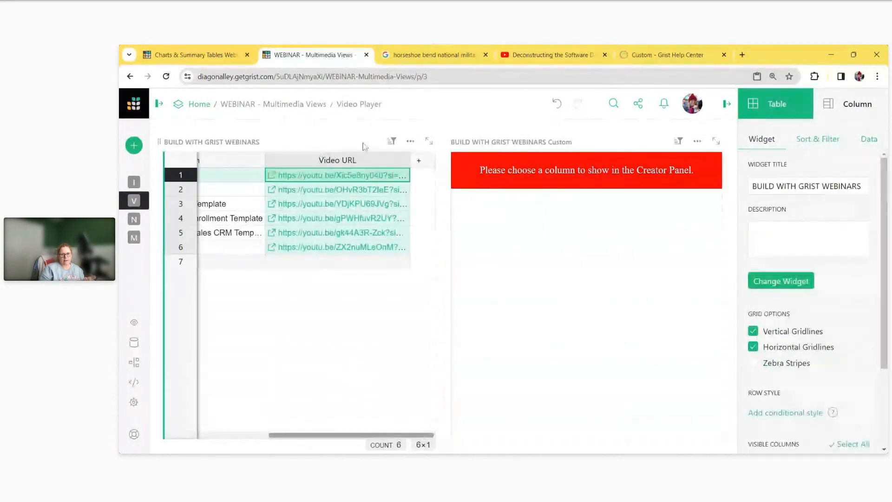
{"action": "left_click", "coordinate": [670, 357]}
{"action": "scroll", "coordinate": [821, 343], "scroll_direction": "down", "scroll_amount": 1}
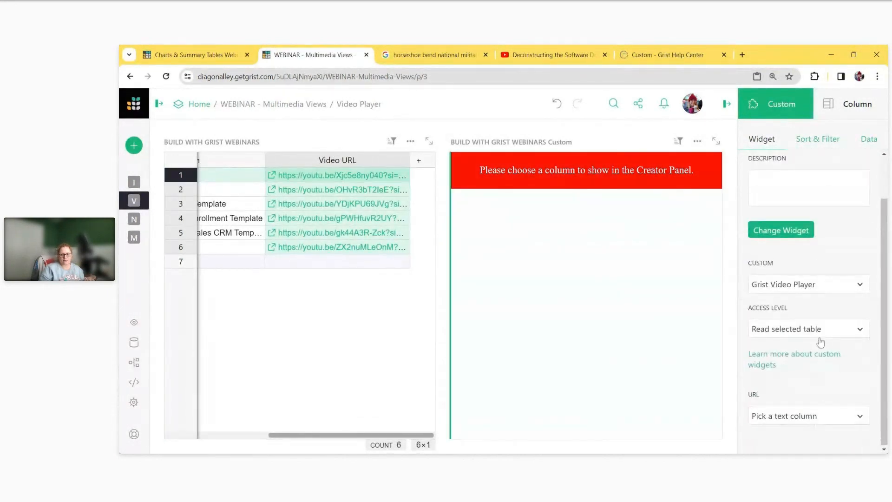
{"action": "left_click", "coordinate": [807, 417]}
{"action": "left_click", "coordinate": [808, 382]}
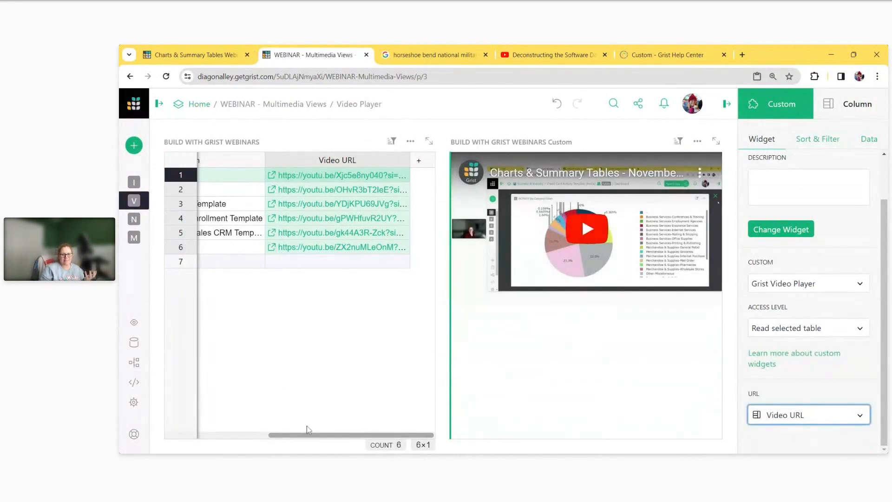
Select the Calendar and Cards webinar, play its video briefly in the video player and pause it
{"action": "left_click_drag", "start_coordinate": [307, 434], "coordinate": [216, 421]}
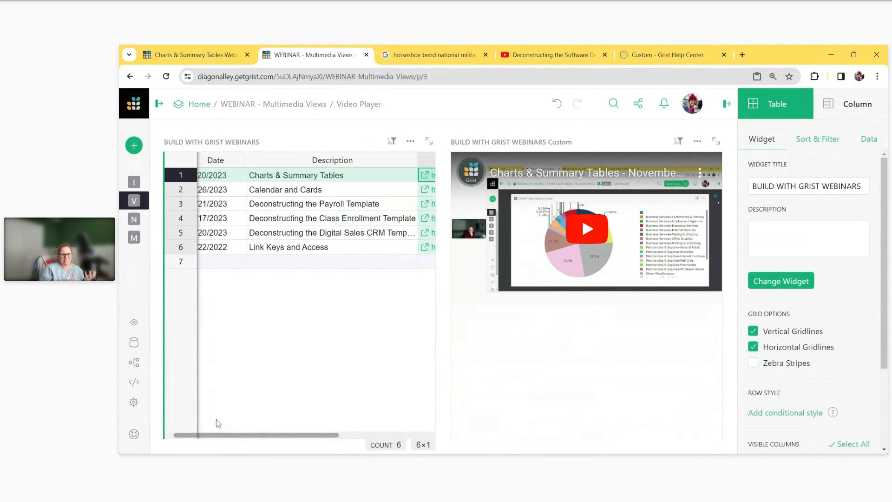
{"action": "left_click", "coordinate": [287, 190]}
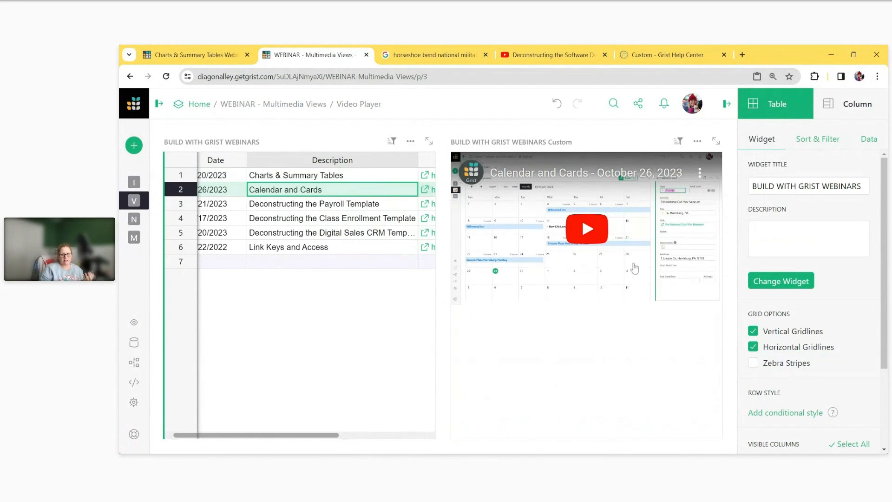
{"action": "left_click", "coordinate": [588, 230]}
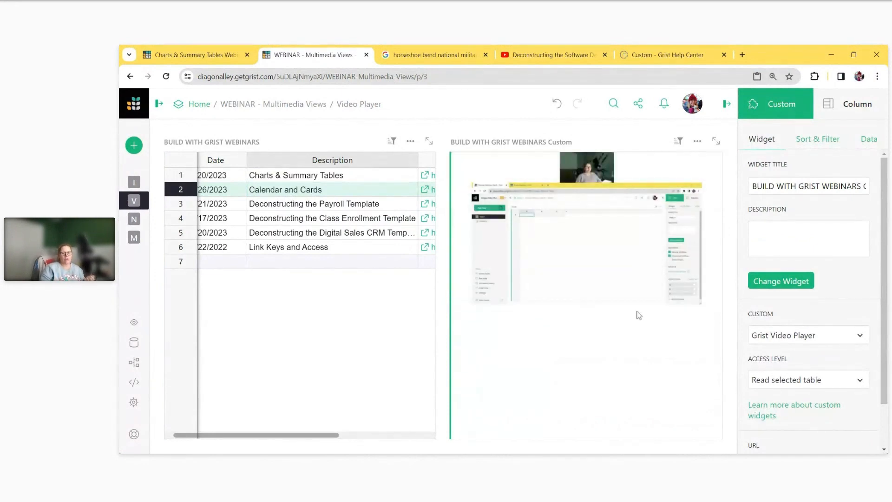
{"action": "mouse_move", "coordinate": [648, 303]}
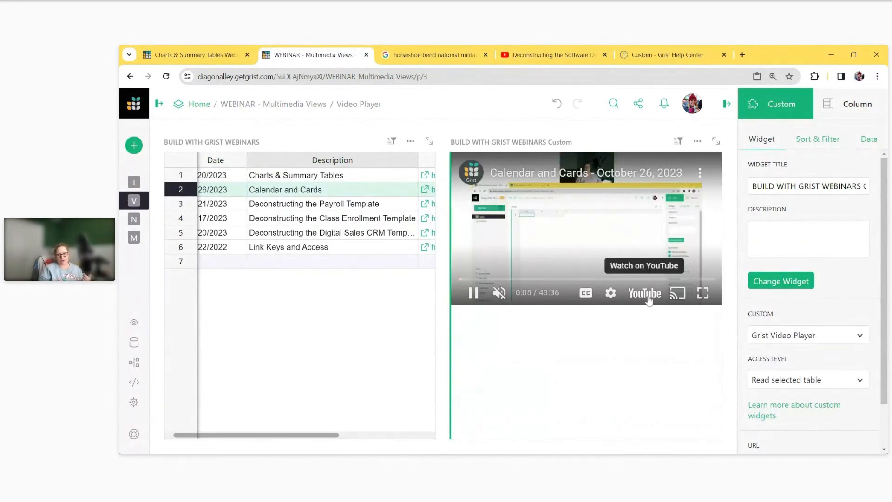
{"action": "left_click", "coordinate": [470, 296]}
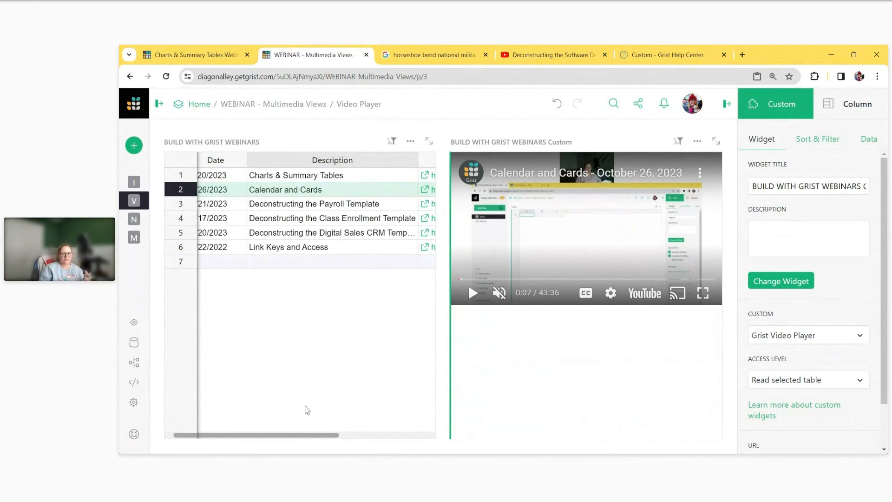
Switch to YouTube and copy the share link of the Deconstructing the Software Deals Tracker Template webinar
{"action": "left_click_drag", "start_coordinate": [298, 436], "coordinate": [321, 432]}
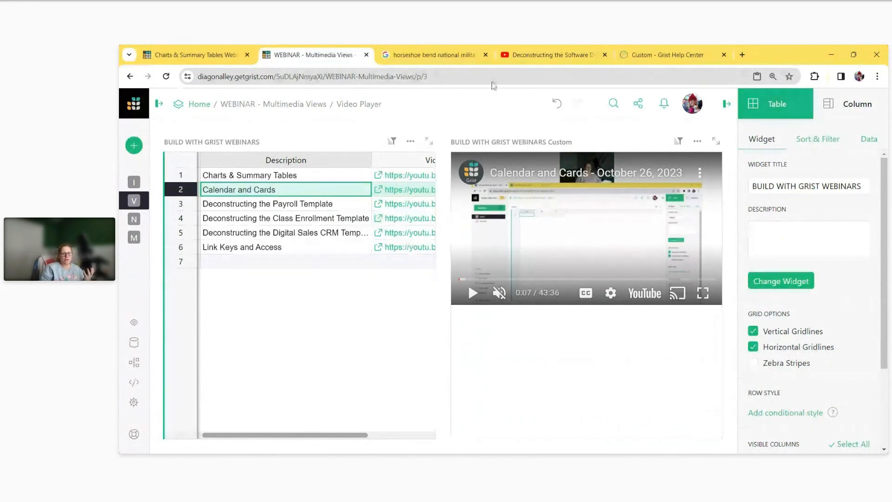
{"action": "left_click", "coordinate": [525, 59]}
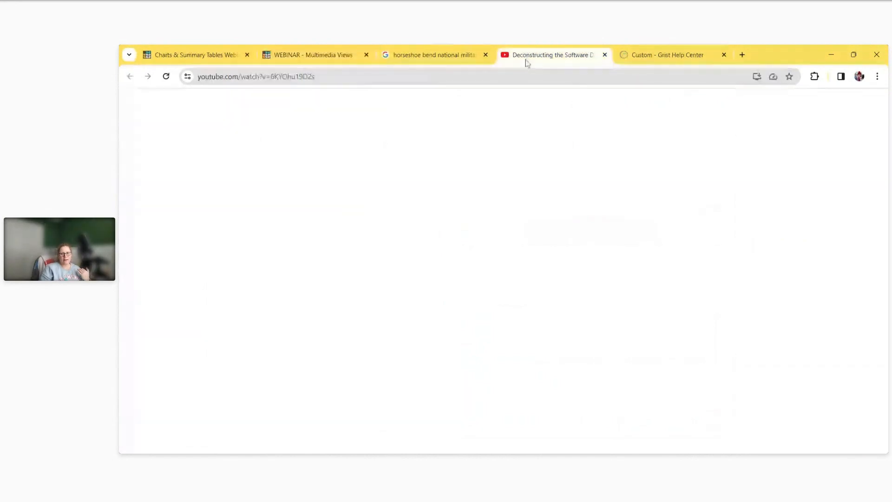
{"action": "left_click", "coordinate": [618, 206]}
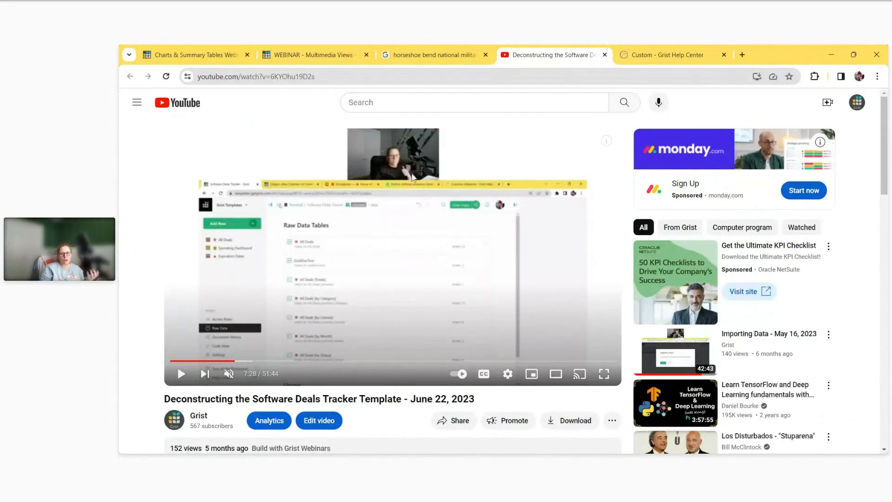
{"action": "scroll", "coordinate": [446, 167], "scroll_direction": "down", "scroll_amount": 1}
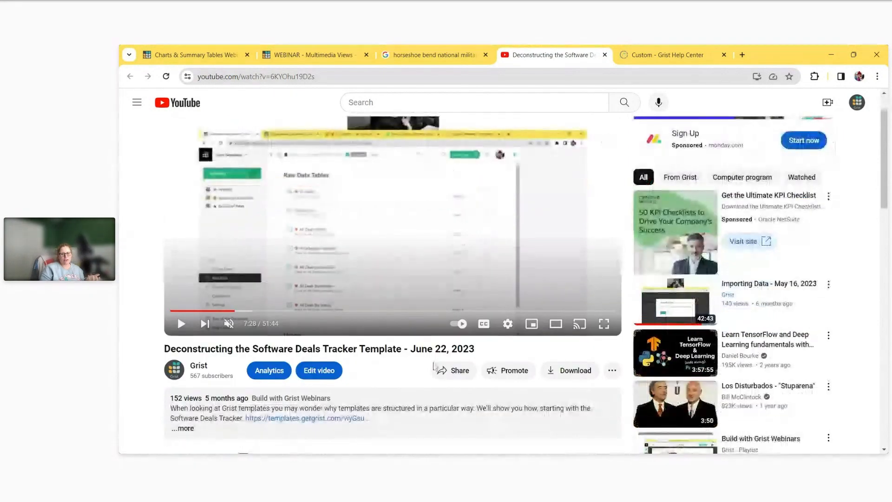
{"action": "left_click", "coordinate": [457, 374]}
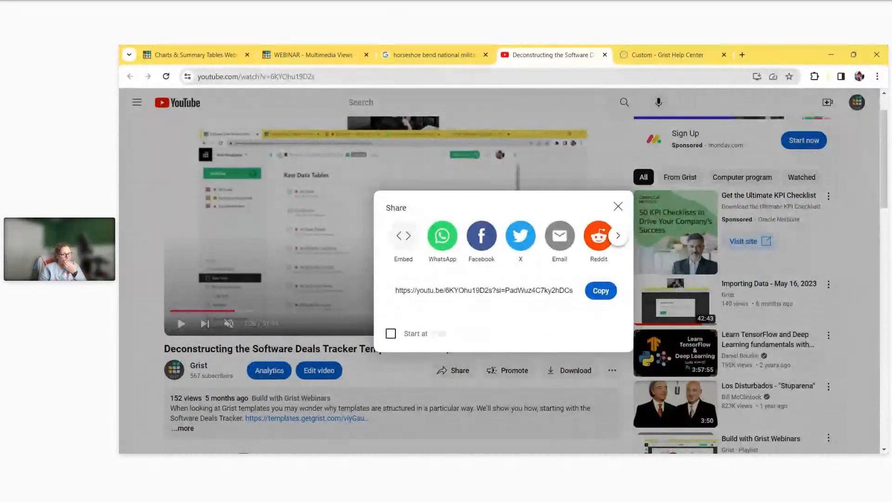
{"action": "left_click", "coordinate": [603, 298]}
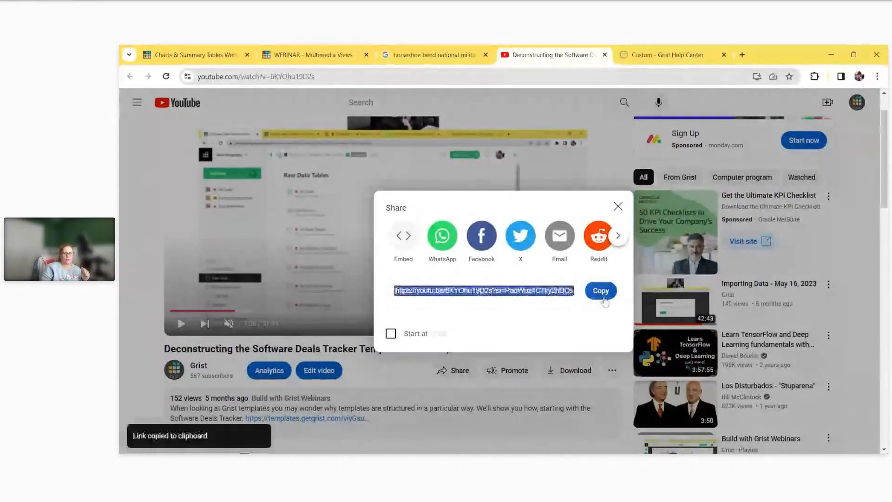
Back in the Grist document, paste the copied link into the Video URL cell of the webinars table's empty row 7
{"action": "left_click", "coordinate": [325, 55]}
{"action": "left_click", "coordinate": [357, 265]}
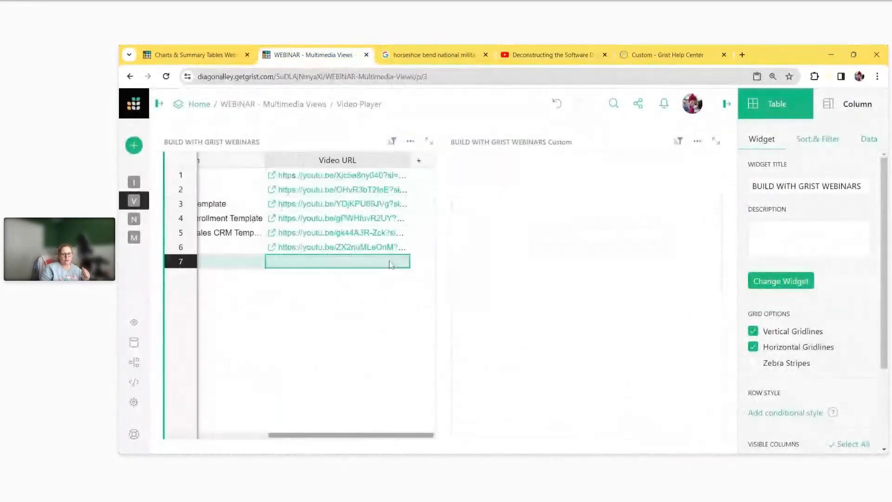
{"action": "key", "text": "ctrl+v"}
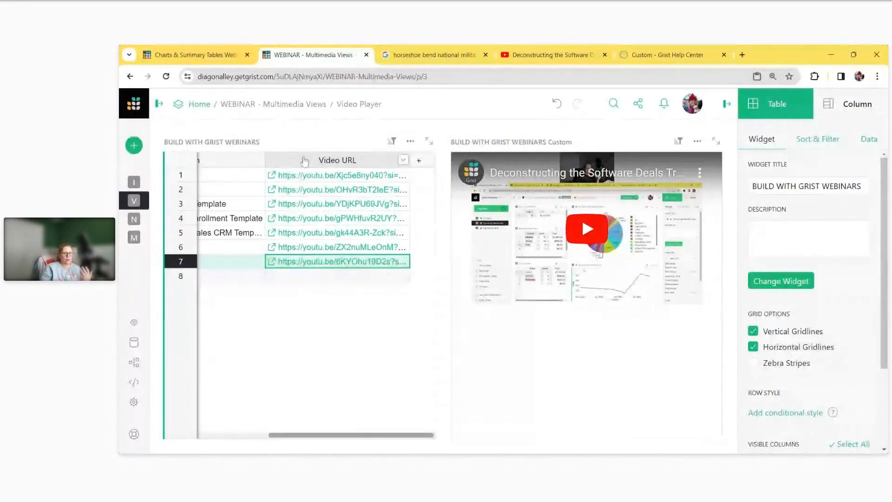
Hide the Video URL column in the webinars table, then select the Calendar and Cards and Deconstructing the Payroll Template webinars to switch videos
{"action": "left_click", "coordinate": [403, 160]}
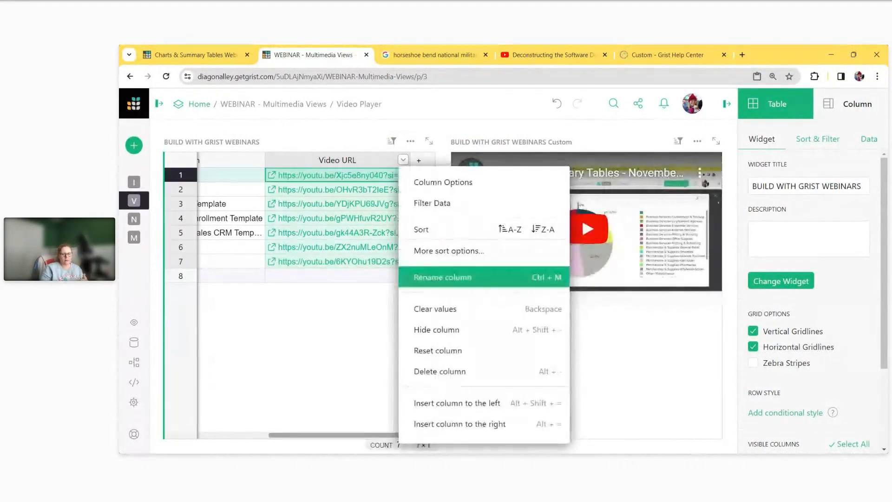
{"action": "left_click", "coordinate": [435, 326]}
{"action": "left_click", "coordinate": [289, 191]}
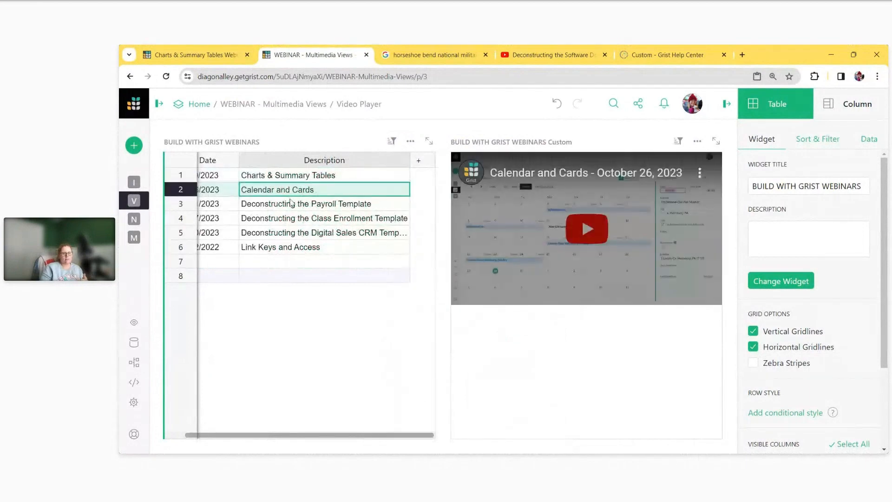
{"action": "left_click", "coordinate": [291, 205]}
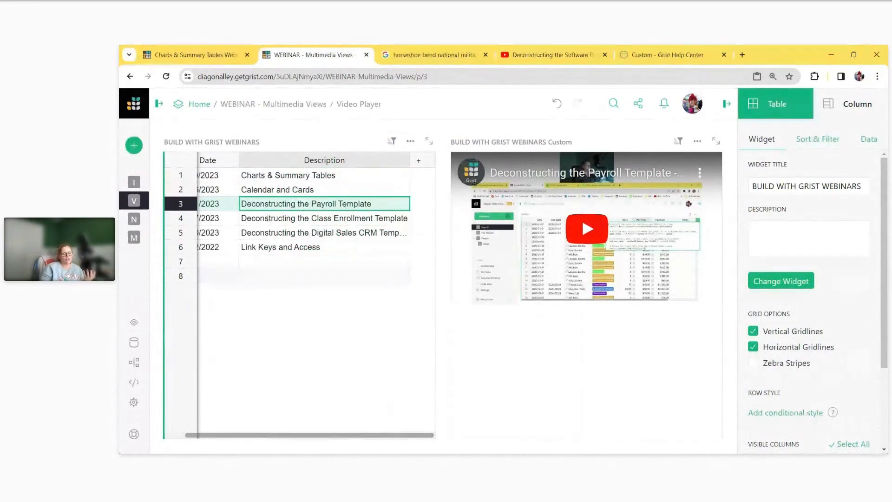
View the record card of the Deconstructing the Payroll Template webinar, including its hidden Video URL, and close it
{"action": "scroll", "coordinate": [246, 422], "scroll_direction": "left", "scroll_amount": 2}
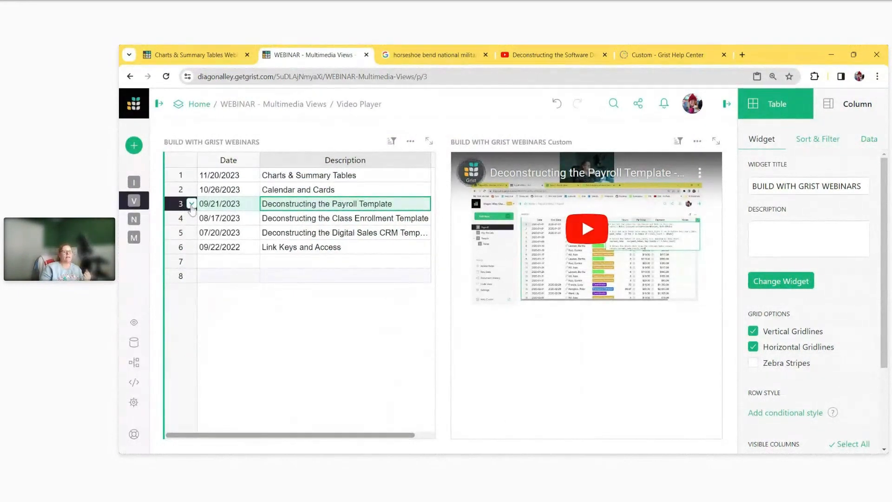
{"action": "left_click", "coordinate": [191, 205]}
{"action": "left_click", "coordinate": [209, 227]}
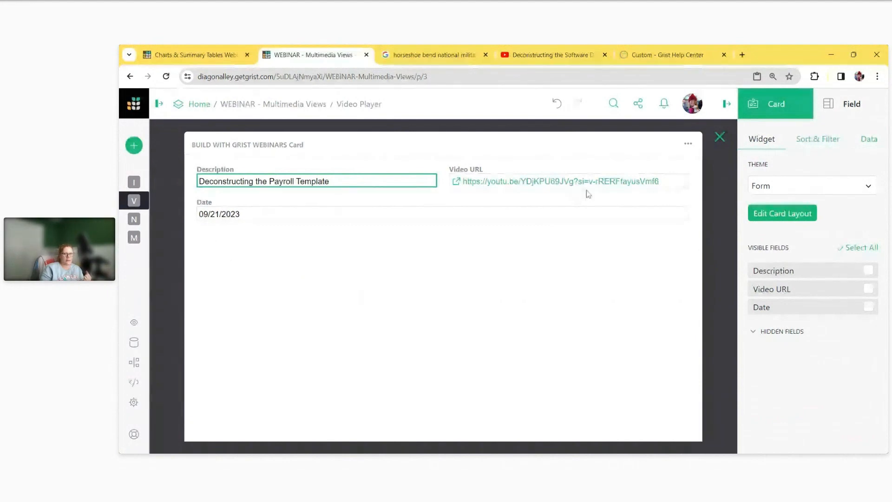
{"action": "left_click", "coordinate": [719, 137]}
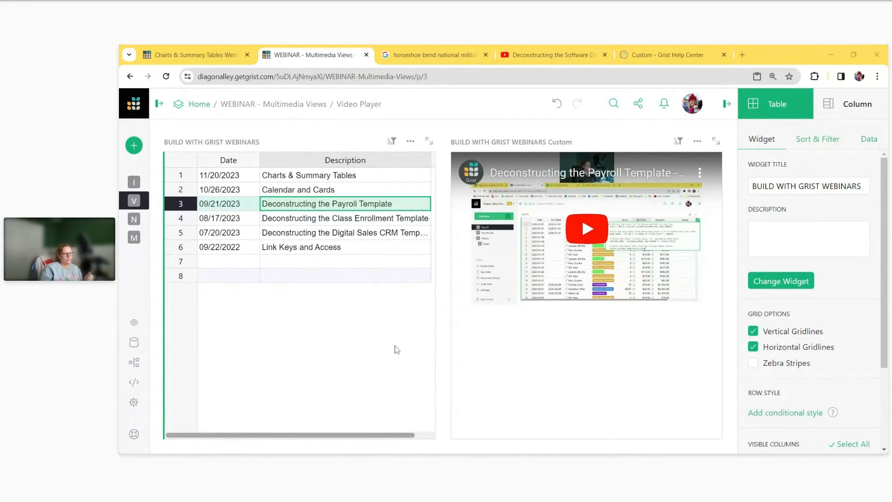
On the Notepad page, add a custom widget using the Party Tasks data, selected by the Party Tasks table
{"action": "left_click", "coordinate": [167, 221]}
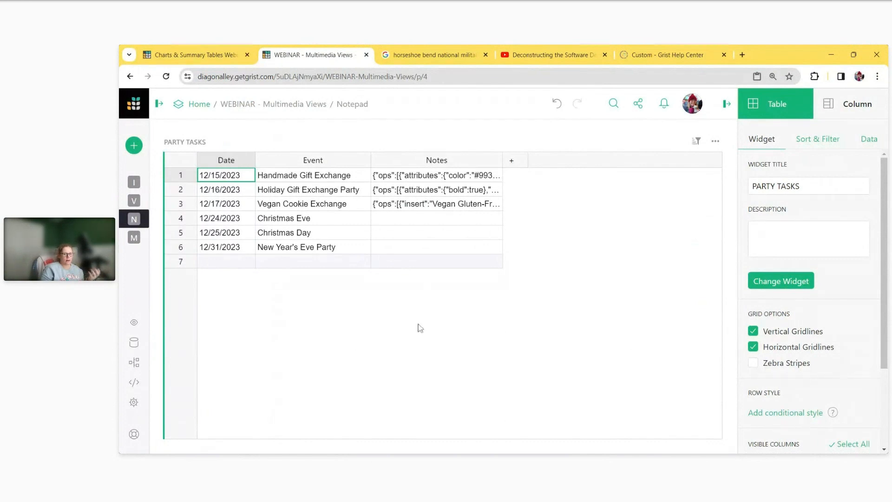
{"action": "left_click", "coordinate": [432, 160]}
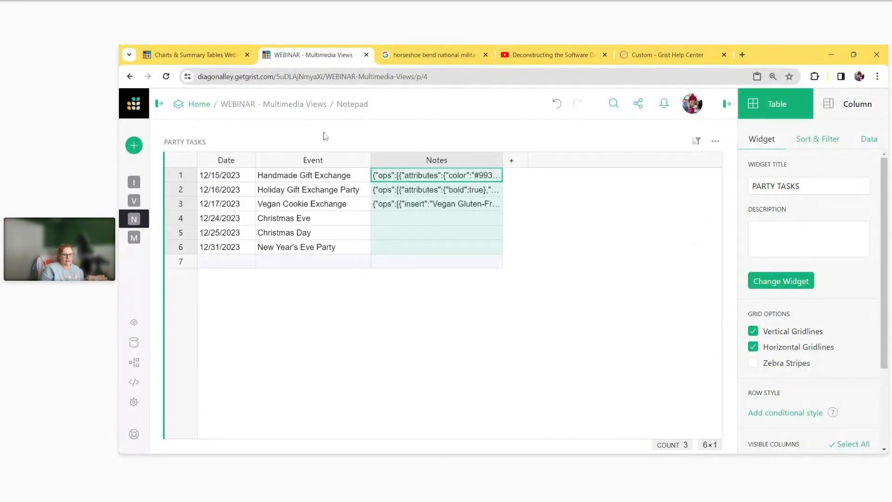
{"action": "left_click", "coordinate": [142, 147]}
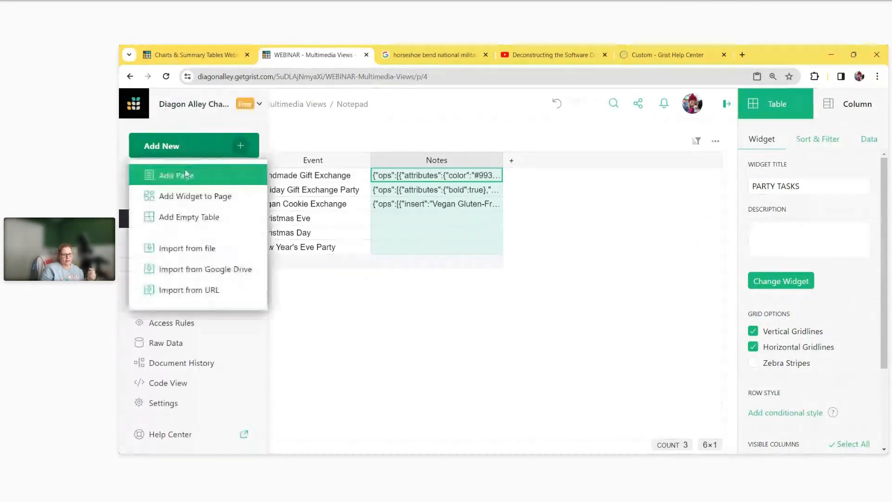
{"action": "left_click", "coordinate": [186, 183]}
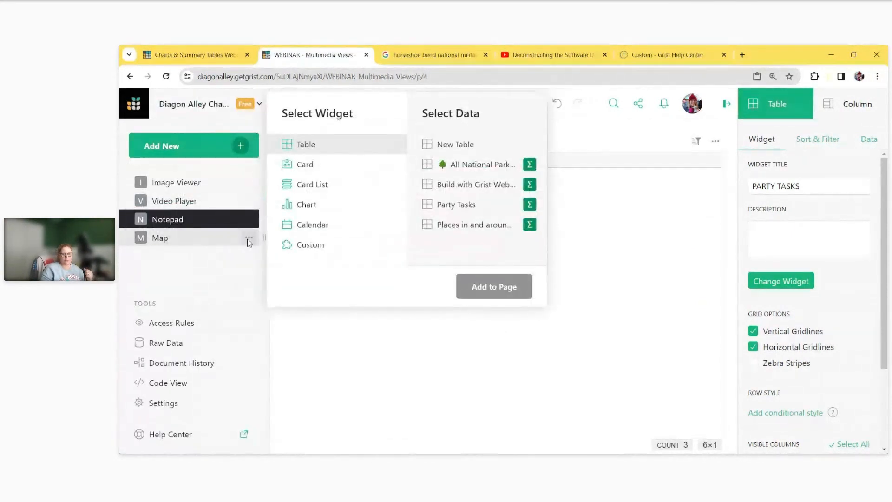
{"action": "left_click", "coordinate": [318, 248]}
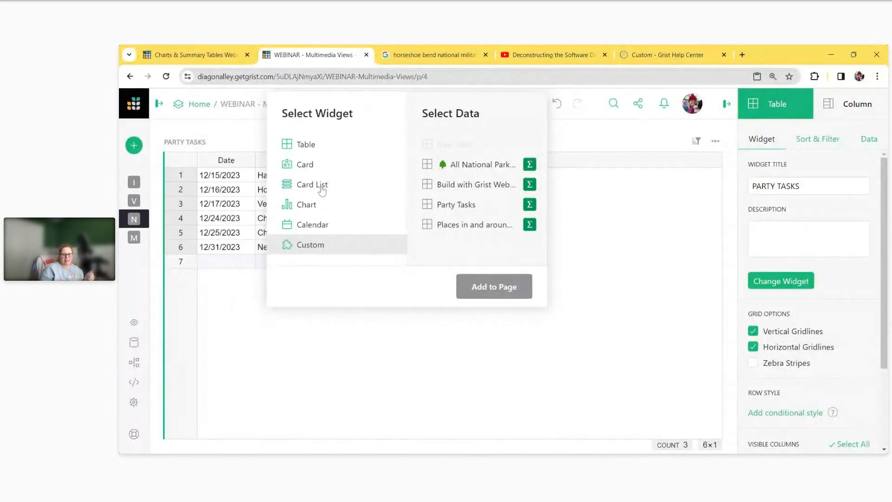
{"action": "left_click", "coordinate": [464, 206]}
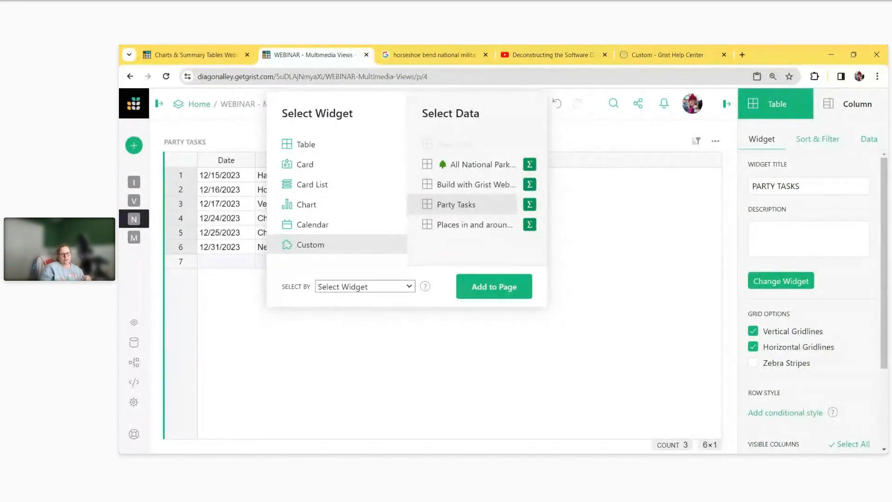
{"action": "left_click", "coordinate": [363, 287]}
{"action": "left_click", "coordinate": [362, 318]}
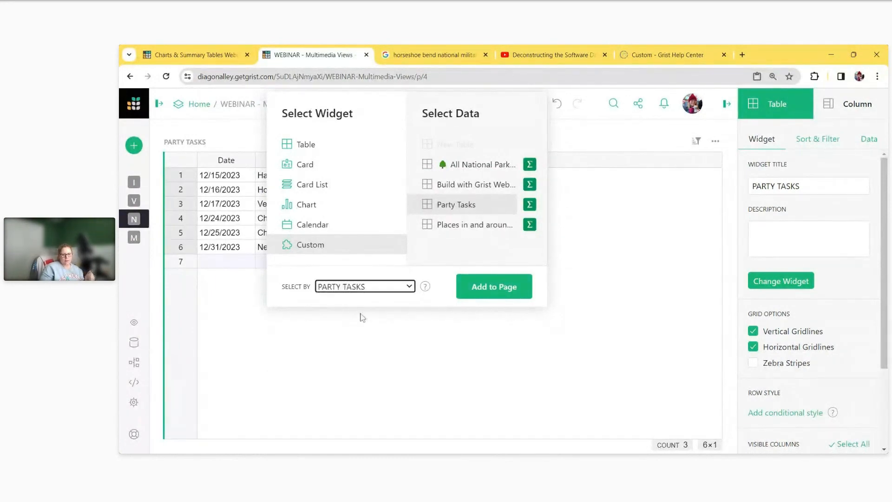
{"action": "left_click", "coordinate": [501, 288]}
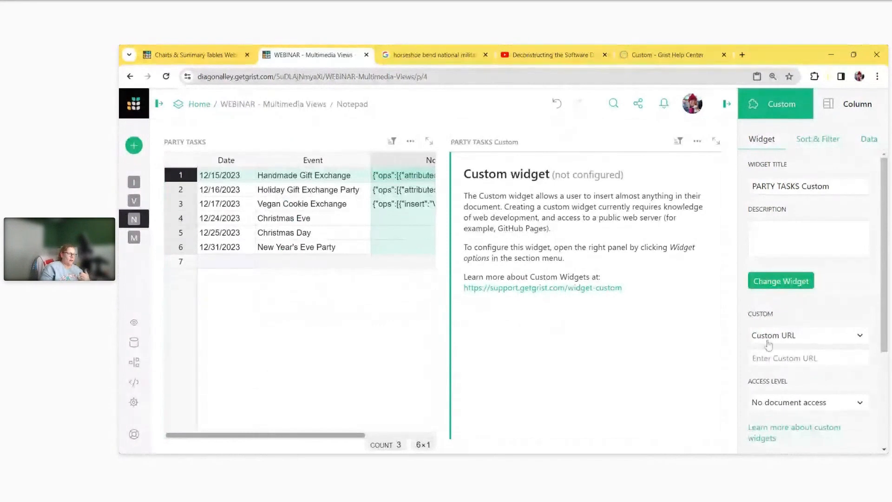
Configure the custom widget as a Notepad with full document access and its content mapped to the Notes column
{"action": "scroll", "coordinate": [797, 280], "scroll_direction": "down", "scroll_amount": 3}
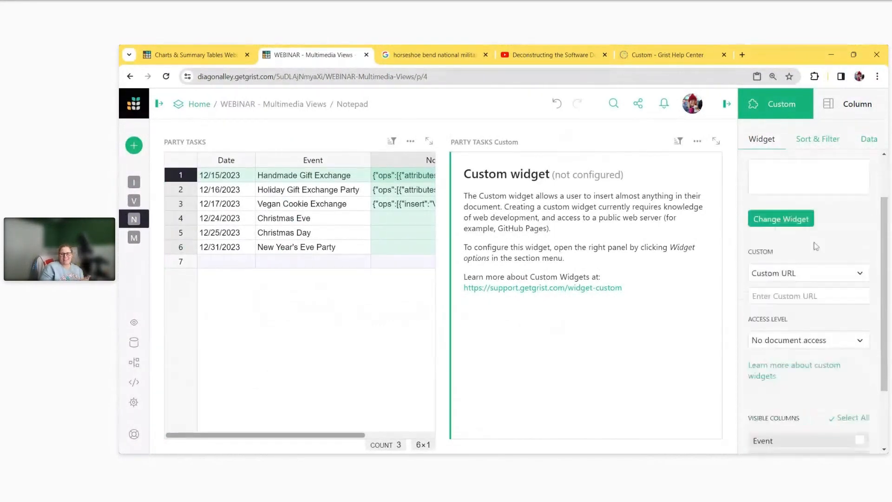
{"action": "left_click", "coordinate": [812, 234]}
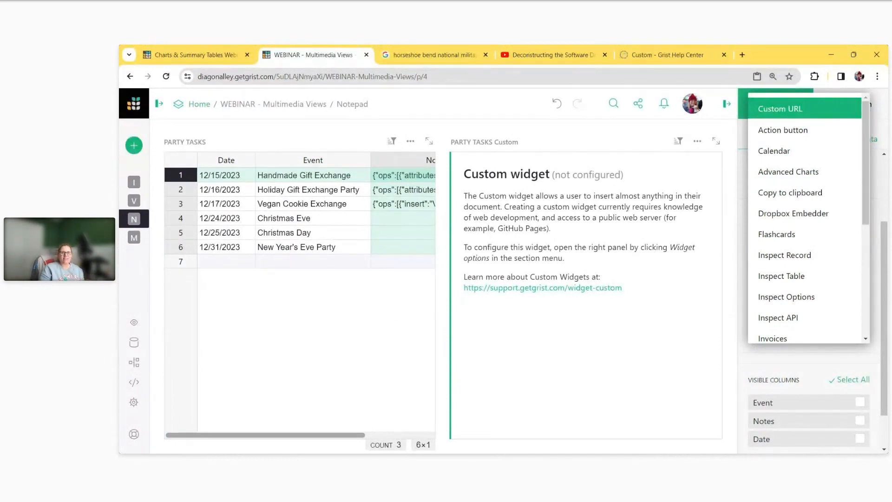
{"action": "scroll", "coordinate": [811, 239], "scroll_direction": "down", "scroll_amount": 3}
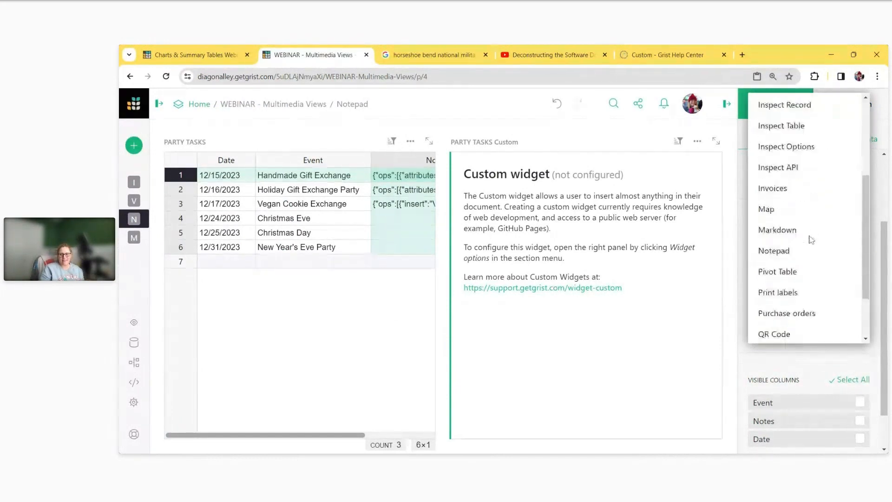
{"action": "left_click", "coordinate": [811, 251]}
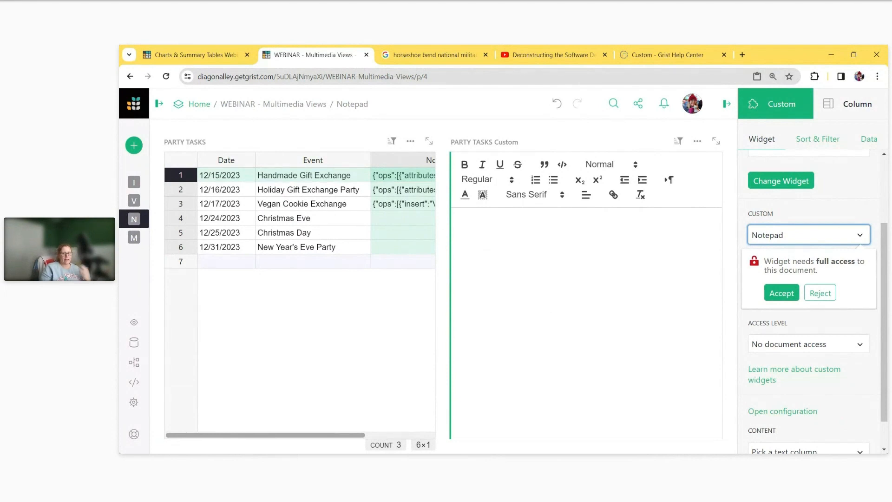
{"action": "left_click", "coordinate": [785, 293]}
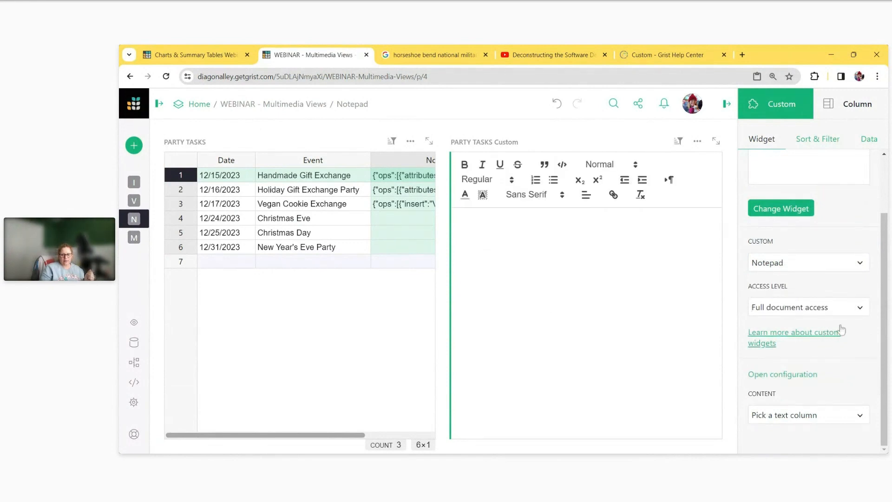
{"action": "left_click", "coordinate": [792, 420]}
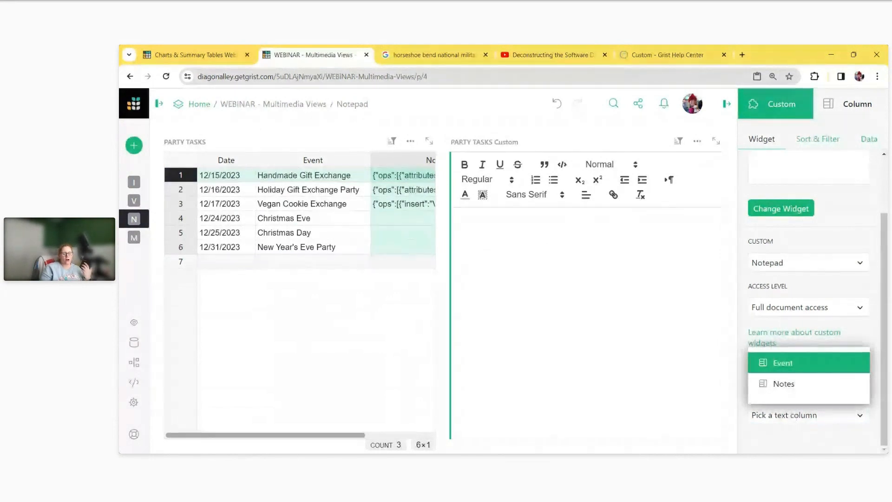
{"action": "left_click", "coordinate": [799, 386]}
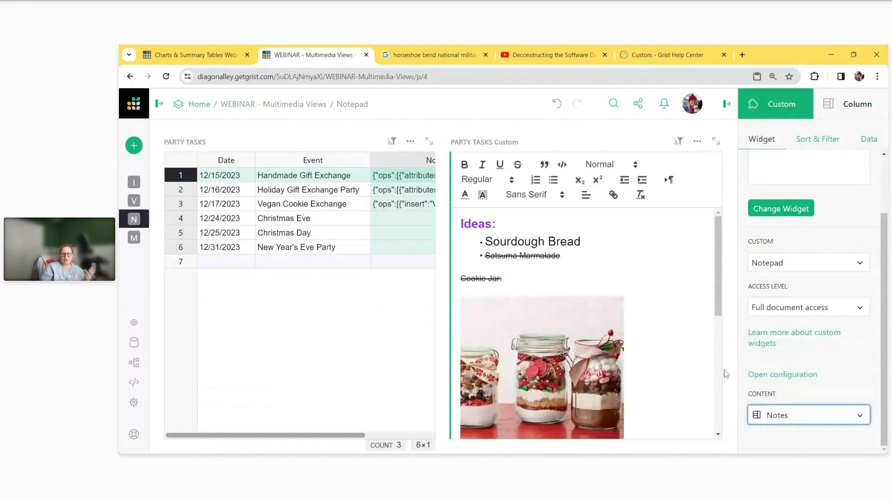
Examine the formatted notes of the Handmade Gift Exchange and Holiday Gift Exchange Party events in the notepad
{"action": "left_click", "coordinate": [392, 176]}
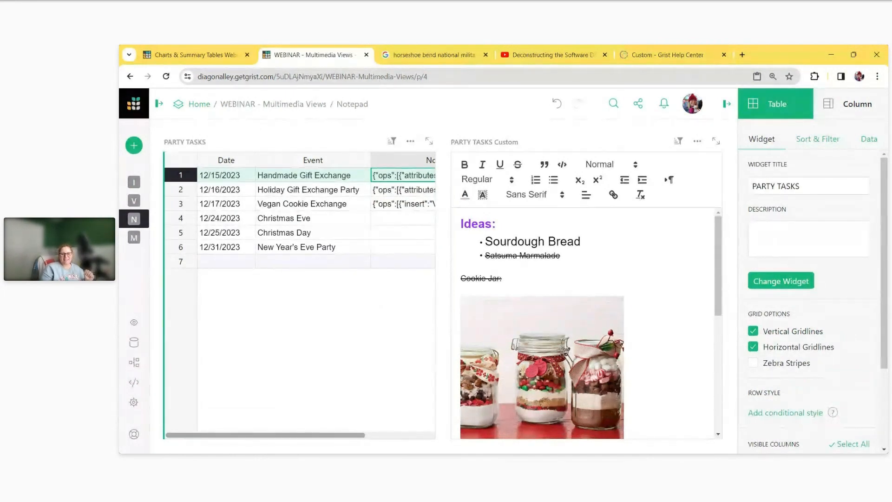
{"action": "scroll", "coordinate": [583, 323], "scroll_direction": "down", "scroll_amount": 1}
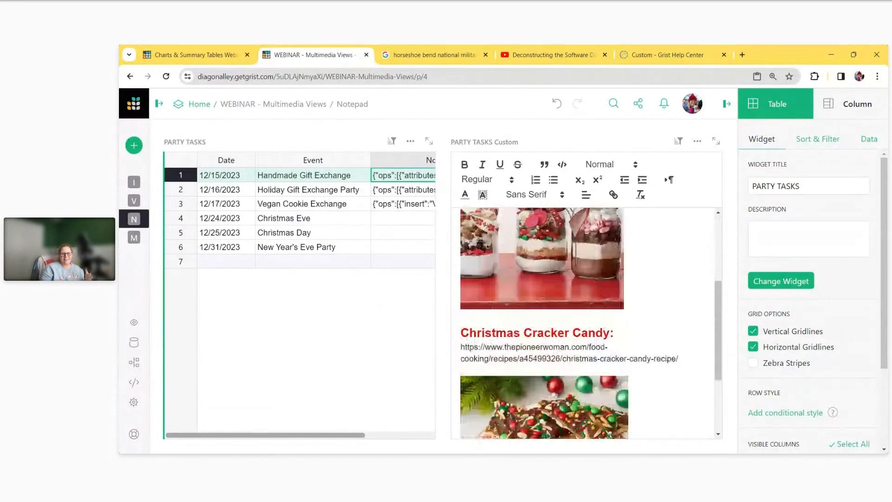
{"action": "scroll", "coordinate": [570, 323], "scroll_direction": "down", "scroll_amount": 2}
{"action": "scroll", "coordinate": [569, 323], "scroll_direction": "up", "scroll_amount": 3}
{"action": "scroll", "coordinate": [569, 323], "scroll_direction": "up", "scroll_amount": 3}
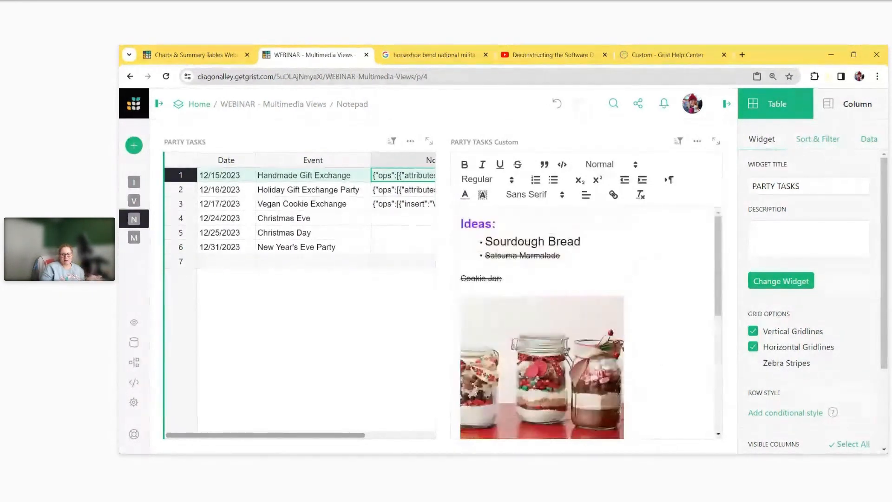
{"action": "left_click", "coordinate": [541, 346]}
{"action": "left_click", "coordinate": [542, 267]}
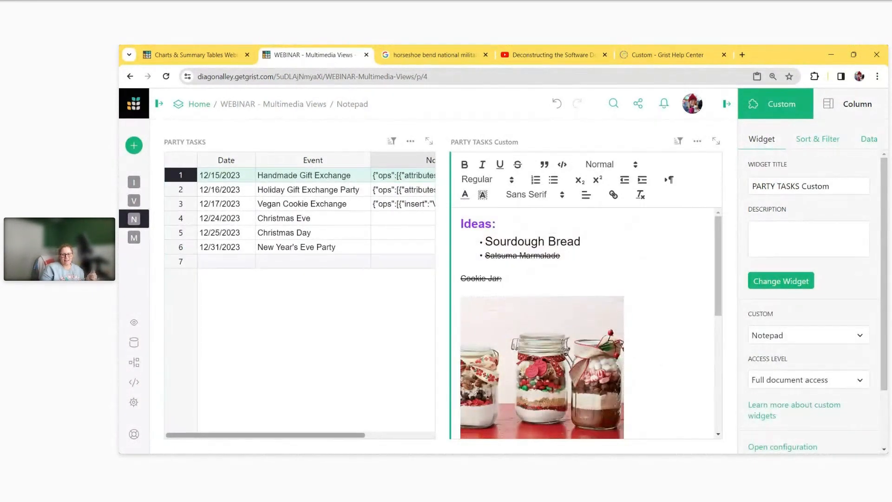
{"action": "left_click", "coordinate": [397, 191]}
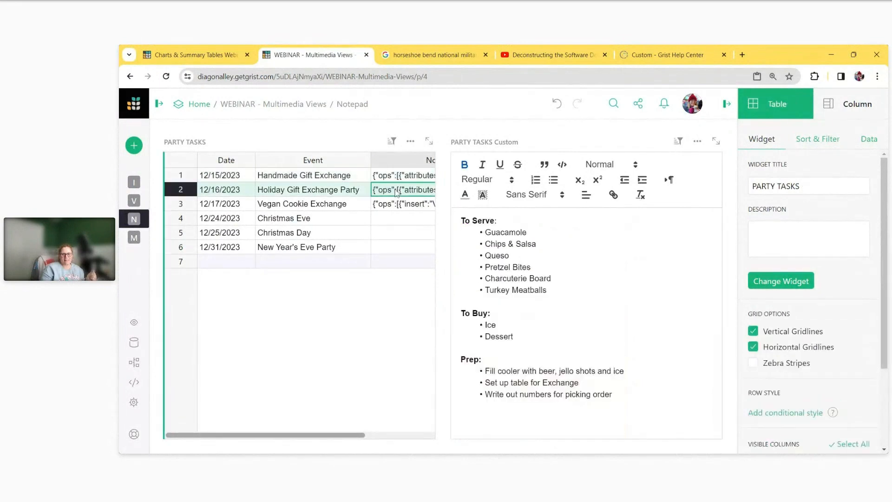
{"action": "left_click", "coordinate": [397, 180]}
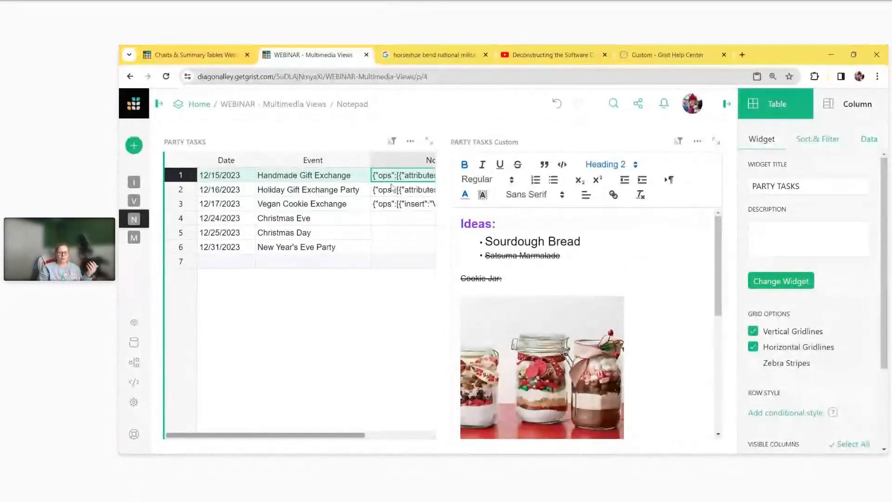
Compare the notepad contents of the Holiday Gift Exchange Party, Vegan Cookie Exchange and Christmas Eve events
{"action": "left_click", "coordinate": [392, 193]}
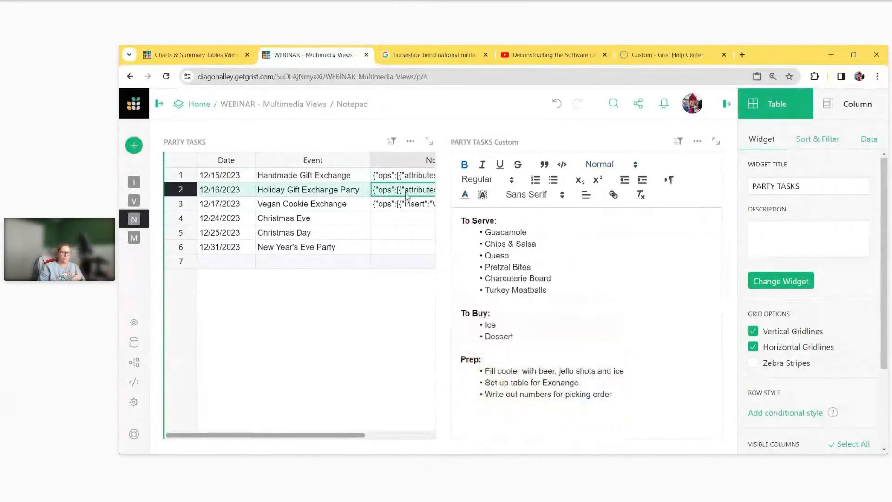
{"action": "left_click", "coordinate": [392, 207]}
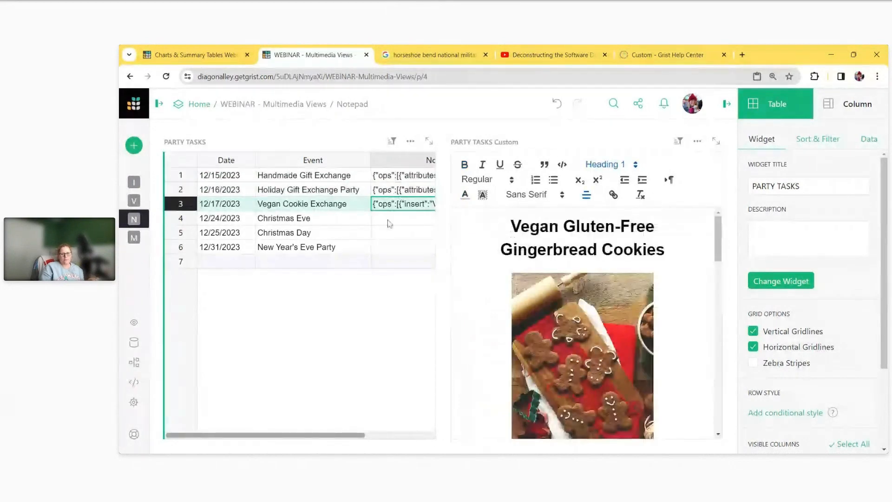
{"action": "left_click", "coordinate": [389, 222]}
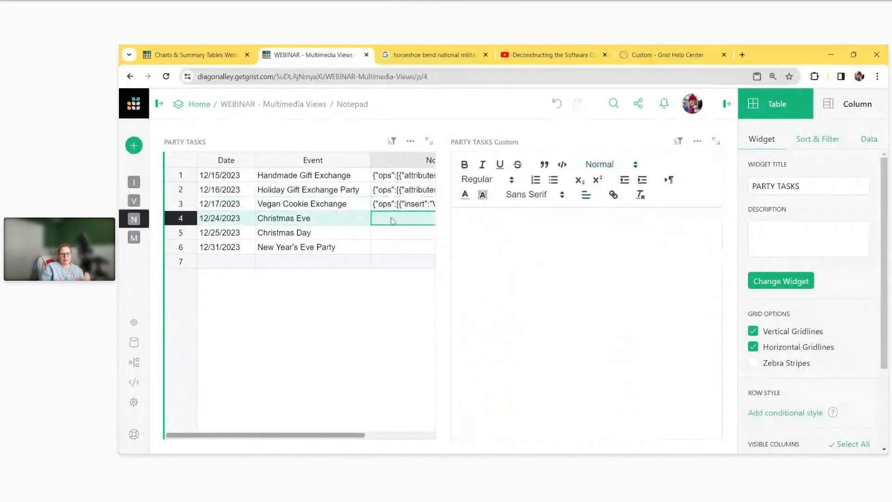
Write the note "Bring a dish to pass!" in the notepad for the Christmas Eve event
{"action": "left_click", "coordinate": [462, 221]}
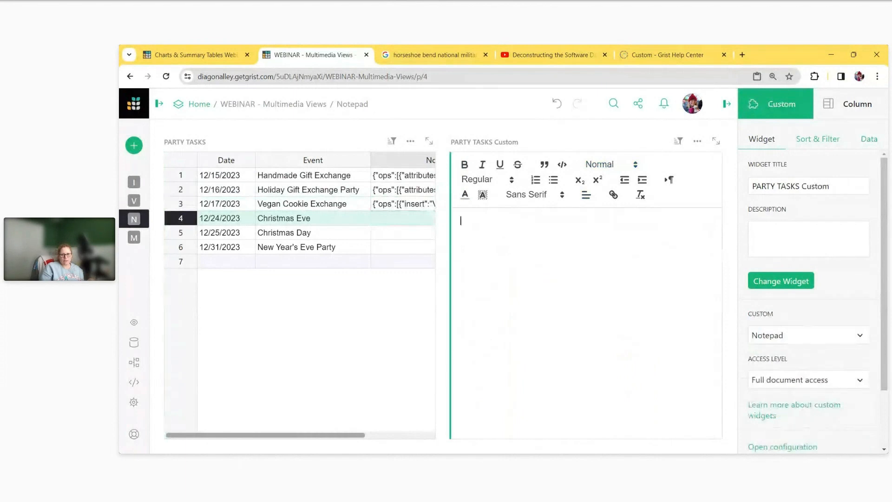
{"action": "left_click", "coordinate": [396, 223]}
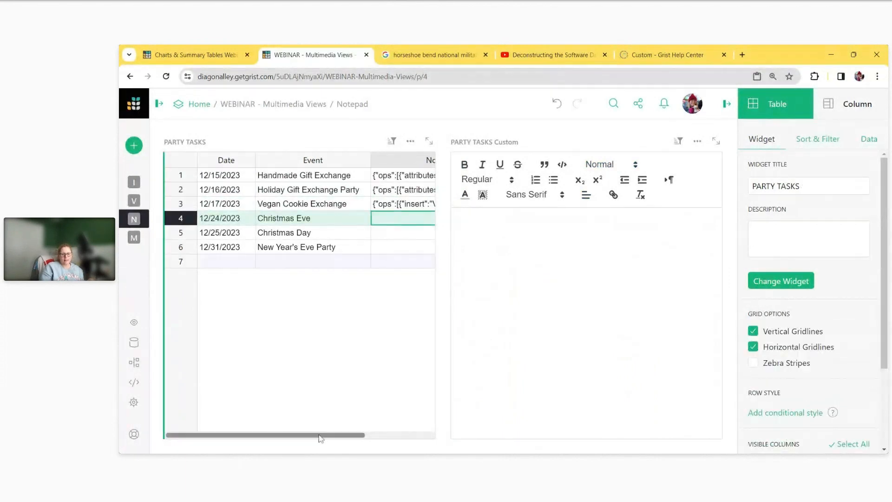
{"action": "left_click_drag", "start_coordinate": [321, 435], "coordinate": [358, 439]}
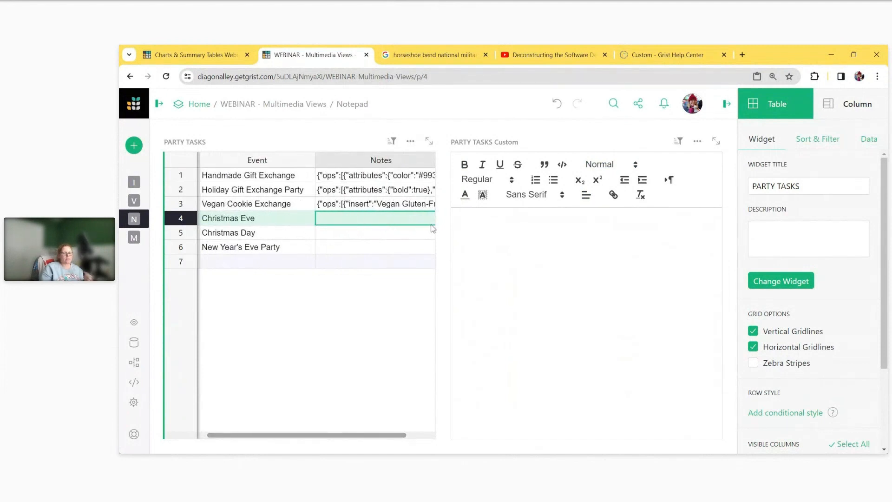
{"action": "left_click", "coordinate": [461, 221]}
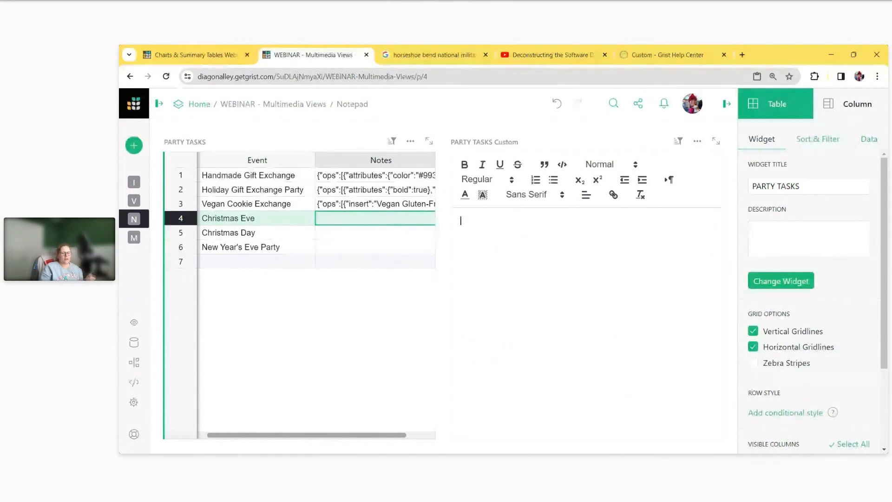
{"action": "type", "text": "Bring"}
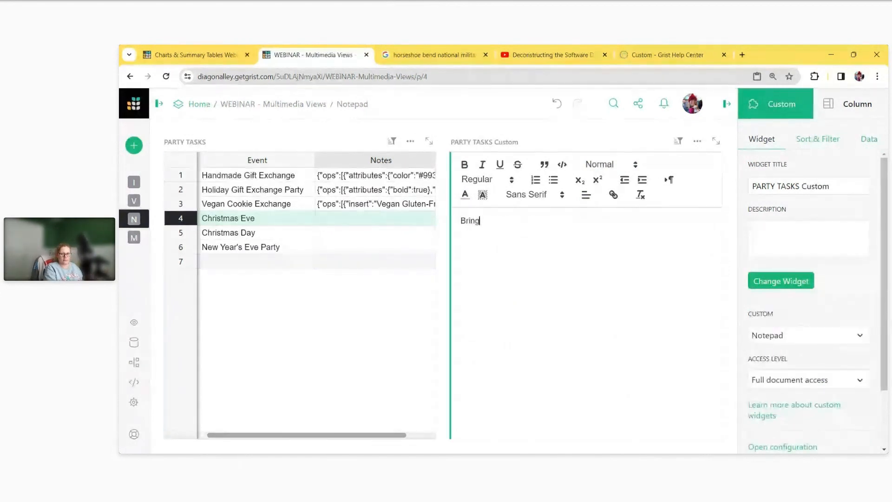
{"action": "type", "text": " a dish to pass!"}
{"action": "key", "text": "Return"}
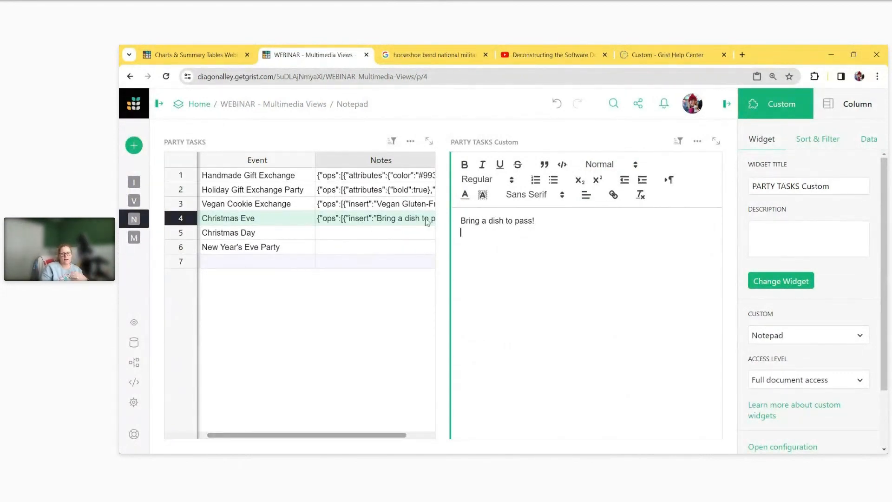
Make the "Bring a dish to pass!" line bold and style it as Heading 1
{"action": "left_click_drag", "start_coordinate": [536, 220], "coordinate": [460, 220]}
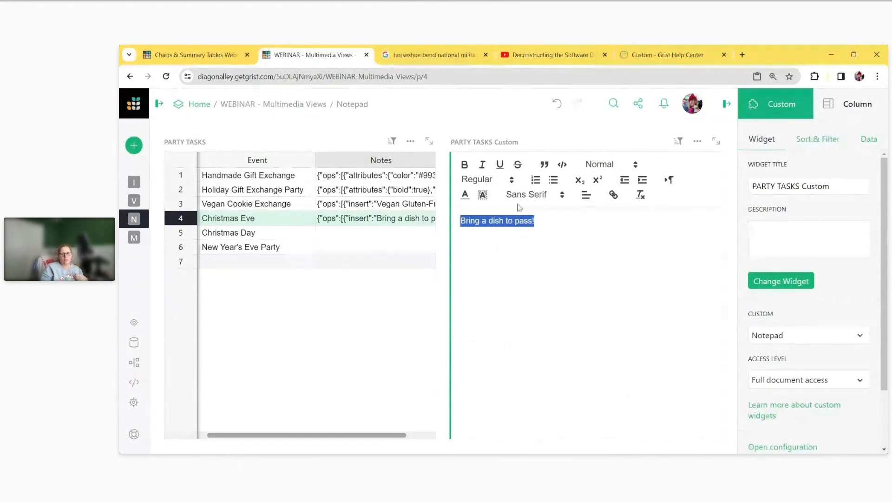
{"action": "left_click", "coordinate": [468, 164]}
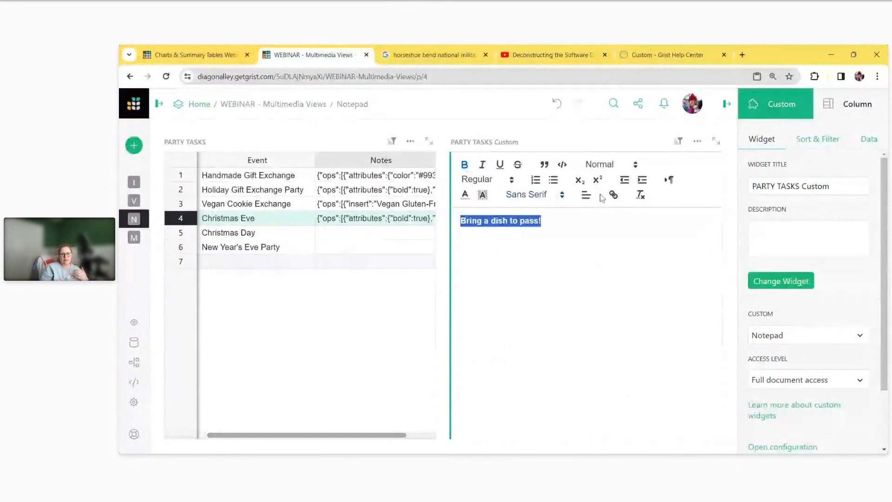
{"action": "left_click", "coordinate": [605, 167]}
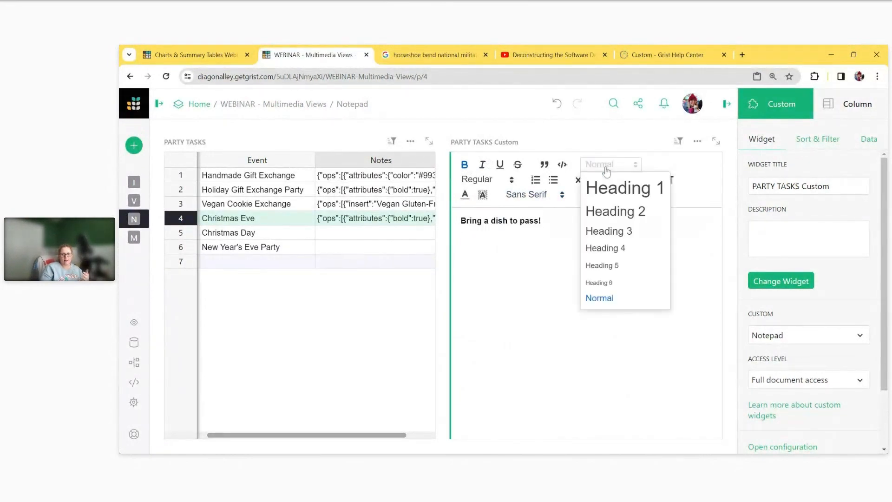
{"action": "left_click", "coordinate": [610, 186]}
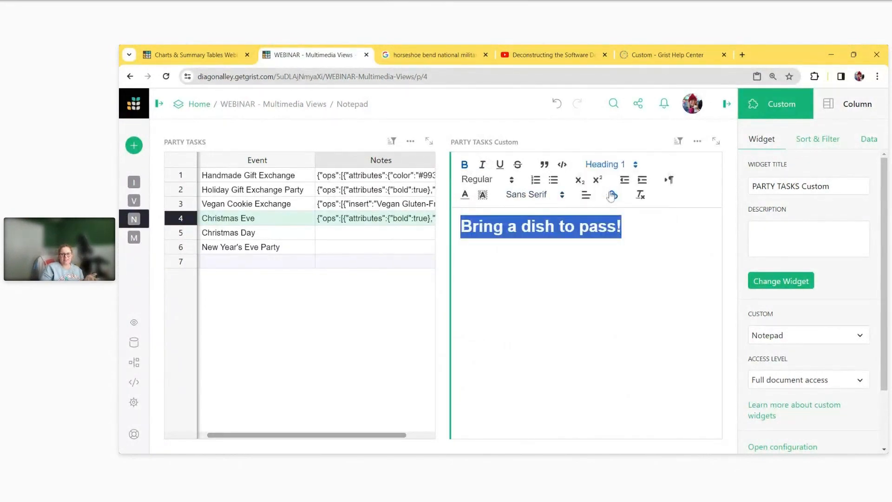
Colour the Christmas Eve note's heading purple and set its font to Serif
{"action": "left_click", "coordinate": [465, 196]}
{"action": "left_click", "coordinate": [541, 210]}
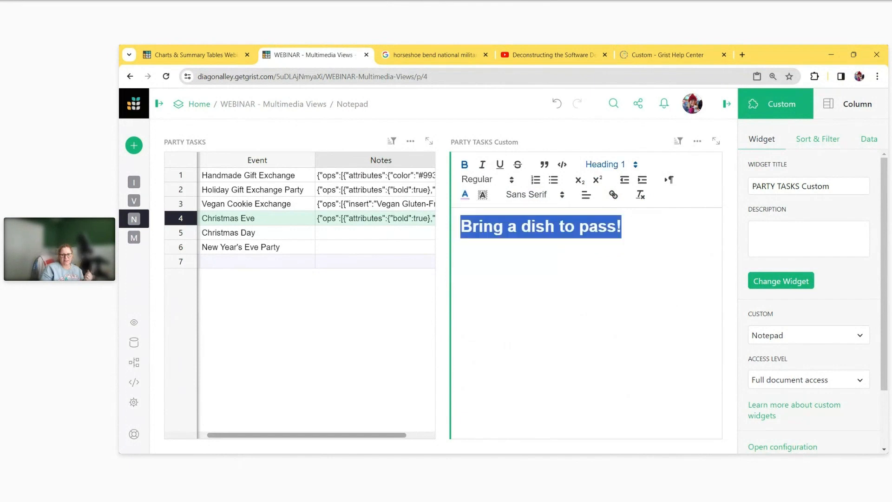
{"action": "left_click", "coordinate": [547, 197]}
{"action": "left_click", "coordinate": [540, 231]}
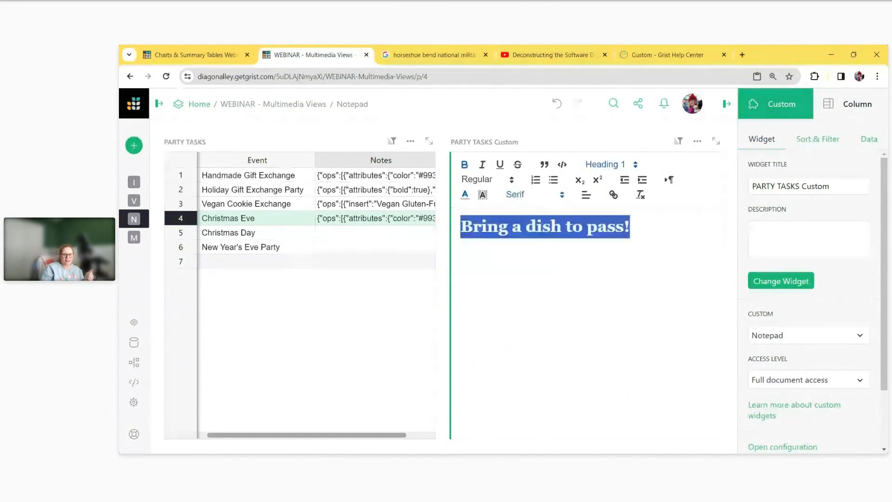
{"action": "left_click", "coordinate": [538, 264]}
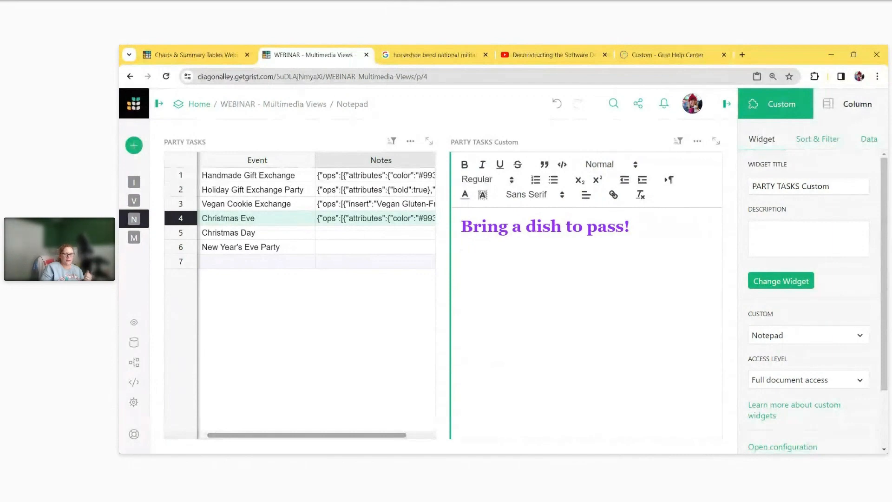
Hide the Notes column in the Party Tasks table
{"action": "left_click", "coordinate": [344, 165]}
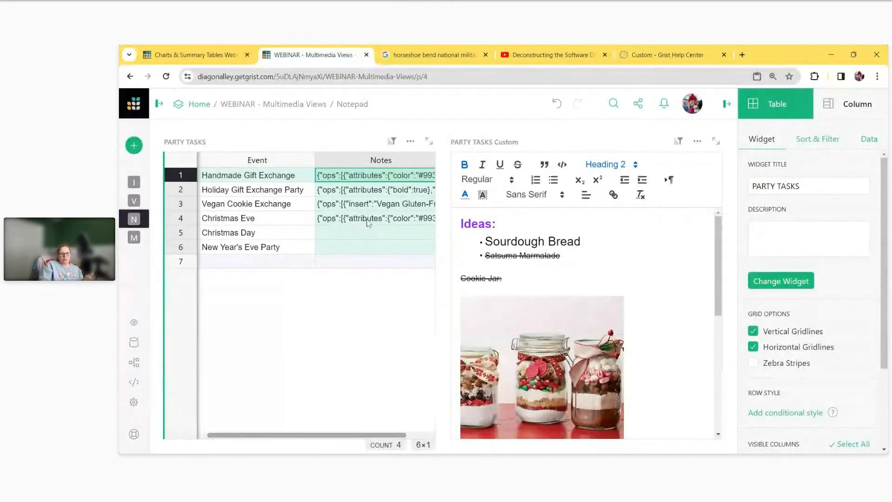
{"action": "left_click", "coordinate": [362, 159]}
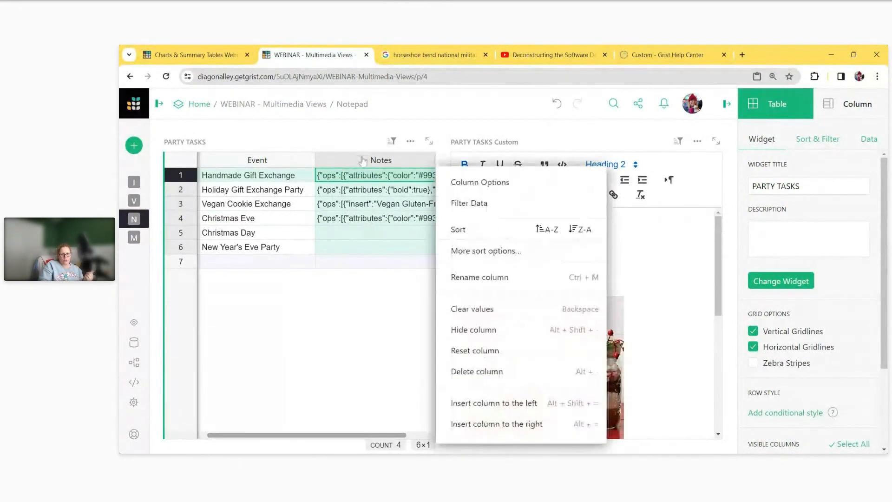
{"action": "left_click", "coordinate": [454, 329]}
Check the notepad for the Holiday Gift Exchange Party, Vegan Cookie Exchange, Christmas Eve and Christmas Day events with the Notes column hidden
{"action": "left_click", "coordinate": [307, 190]}
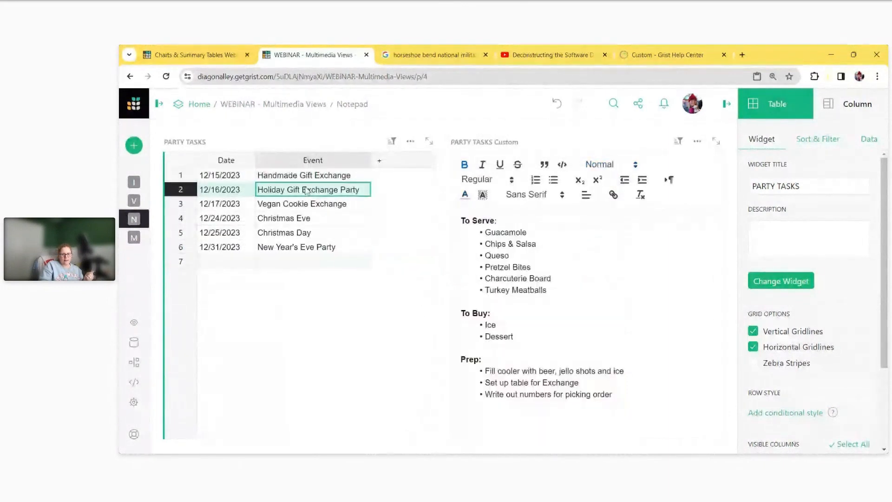
{"action": "left_click", "coordinate": [307, 205]}
{"action": "left_click", "coordinate": [307, 222]}
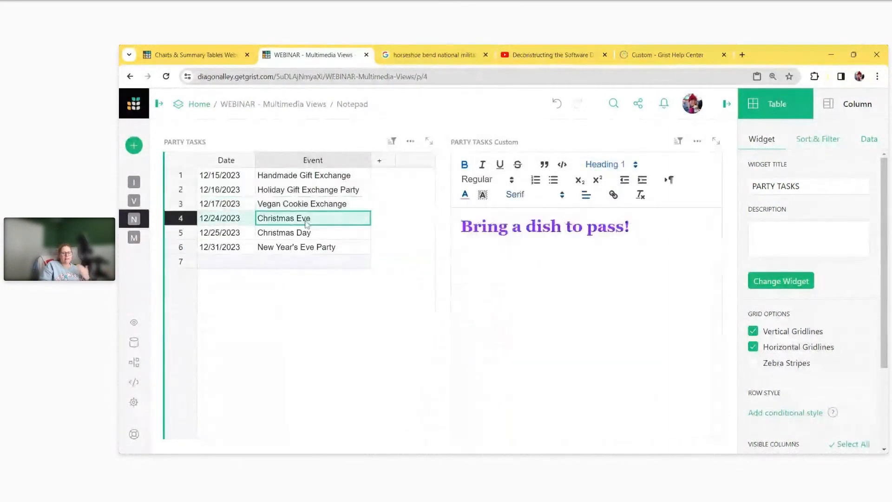
{"action": "left_click", "coordinate": [309, 234]}
Add the line "New Notes!" below the heading in the Christmas Eve event's notepad
{"action": "left_click", "coordinate": [314, 220]}
{"action": "left_click", "coordinate": [463, 243]}
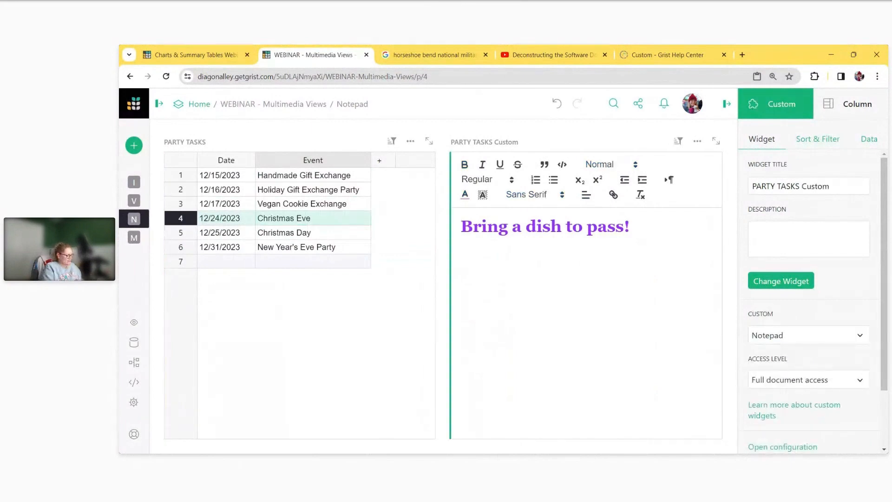
{"action": "type", "text": "Ne"}
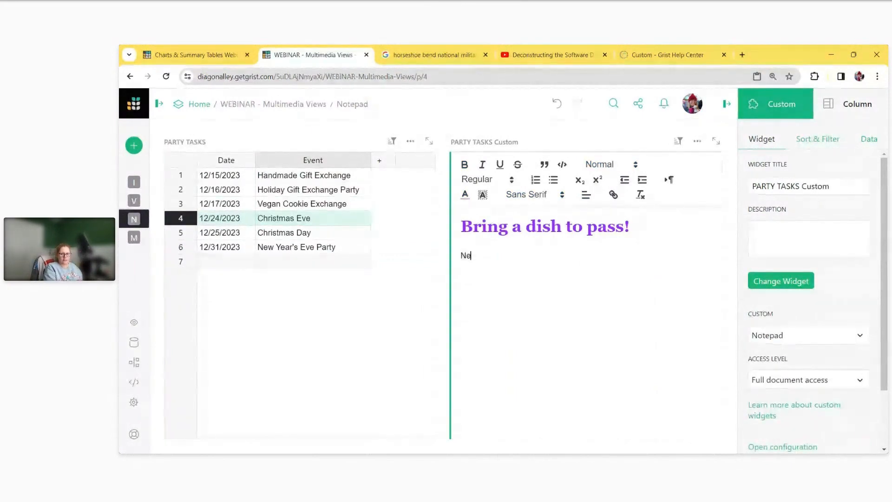
{"action": "type", "text": "w Notes!"}
{"action": "key", "text": "Return"}
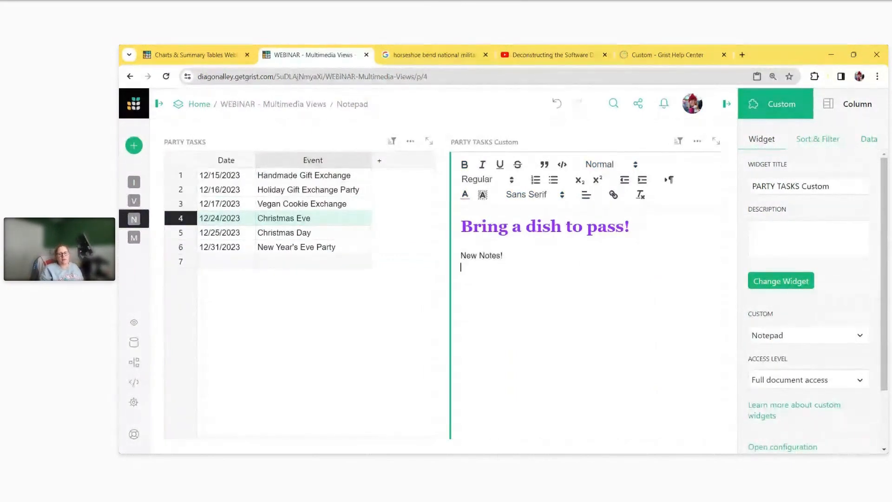
Switch between the Christmas Day, New Year's Eve Party and Christmas Eve events to check that the new note is saved
{"action": "left_click", "coordinate": [304, 233]}
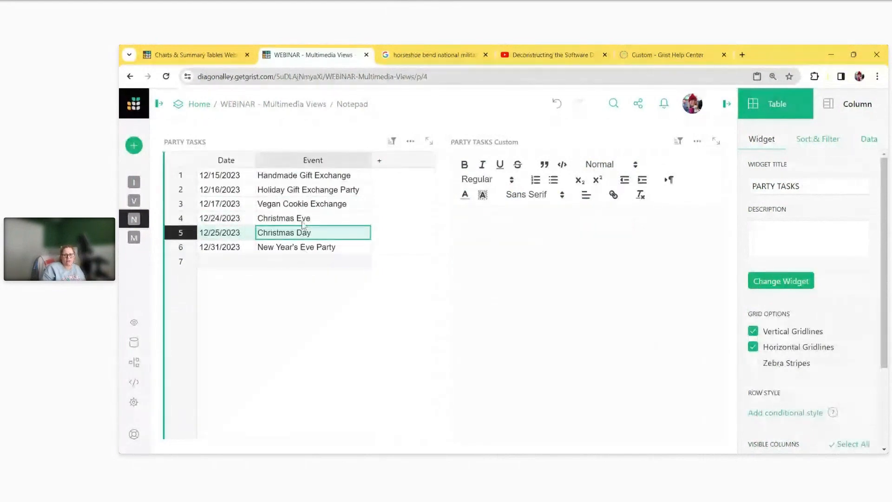
{"action": "left_click", "coordinate": [303, 222]}
{"action": "left_click_drag", "start_coordinate": [504, 255], "coordinate": [388, 249]}
{"action": "left_click", "coordinate": [343, 242]}
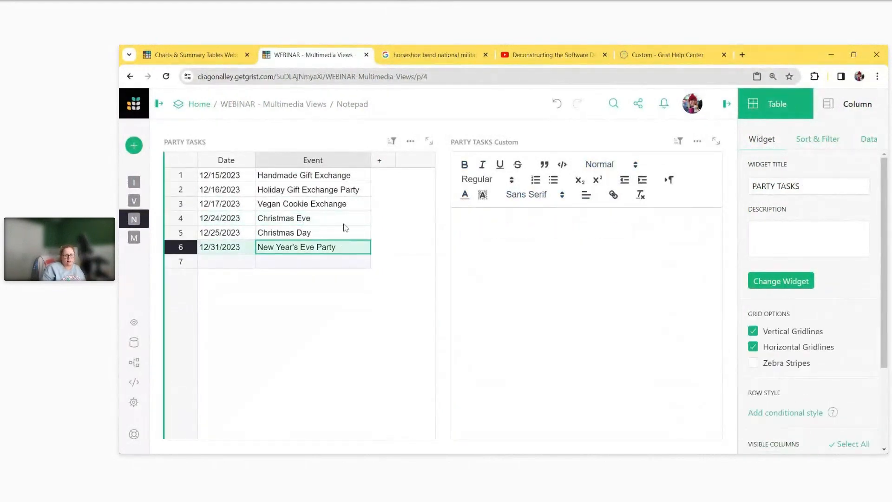
{"action": "left_click", "coordinate": [345, 223]}
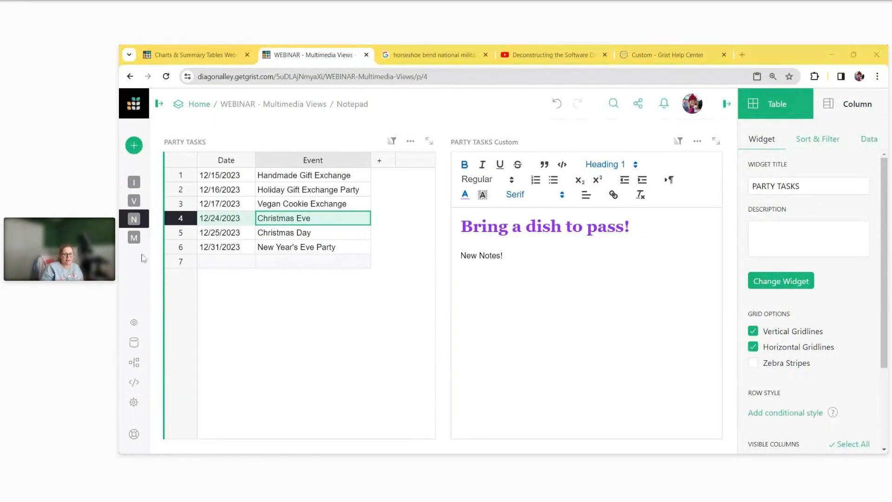
Open the Map page and examine the Lat, Long, Geocode? and Geocoded Address columns of the places table
{"action": "left_click", "coordinate": [159, 239]}
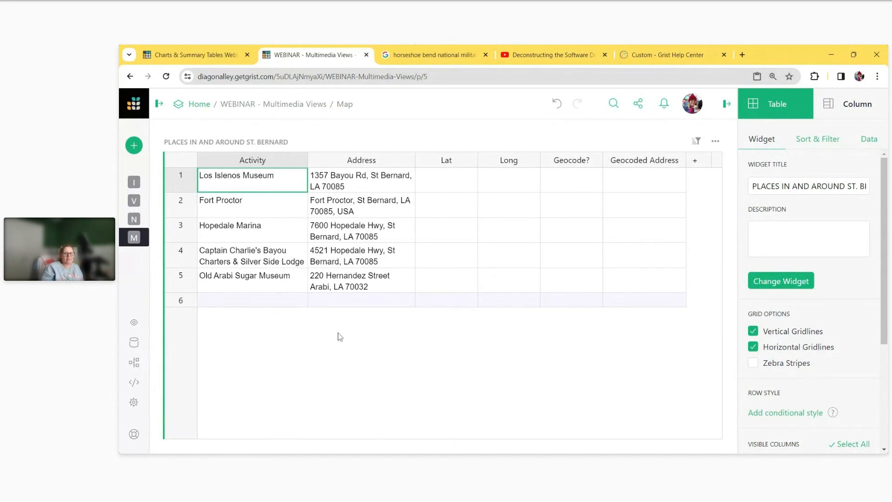
{"action": "left_click_drag", "start_coordinate": [446, 190], "coordinate": [499, 190]}
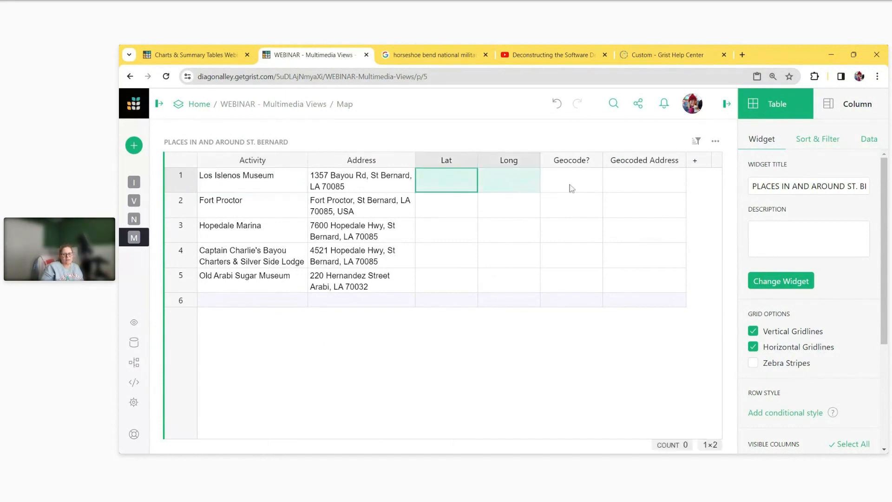
{"action": "left_click_drag", "start_coordinate": [571, 186], "coordinate": [631, 189]}
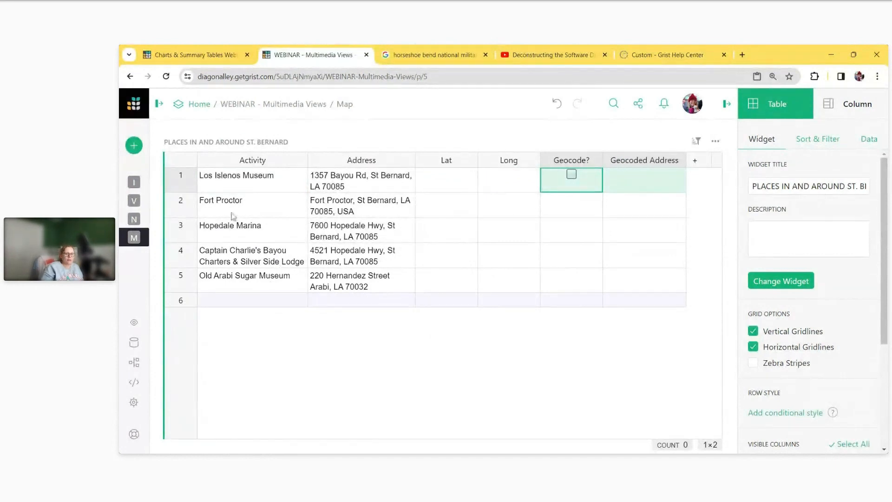
Add a custom widget to the Map page using the Places in and around St. Bernard data, selected by that table
{"action": "mouse_move", "coordinate": [165, 148]}
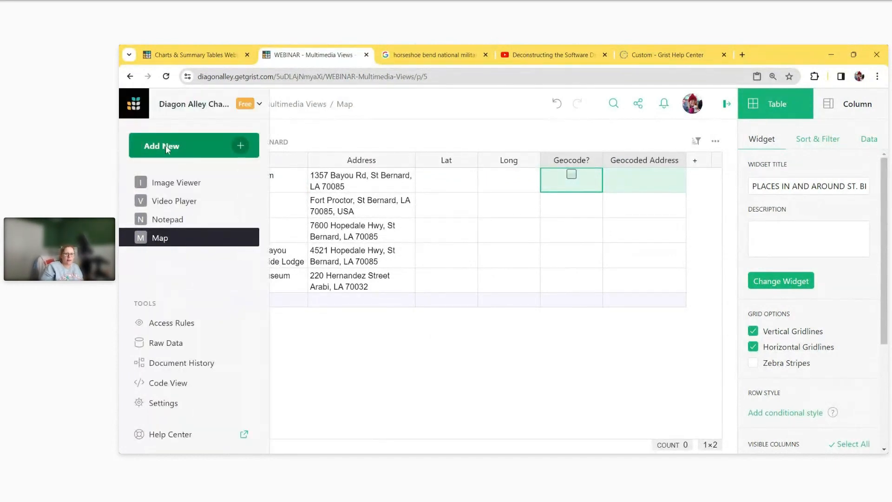
{"action": "left_click", "coordinate": [167, 147]}
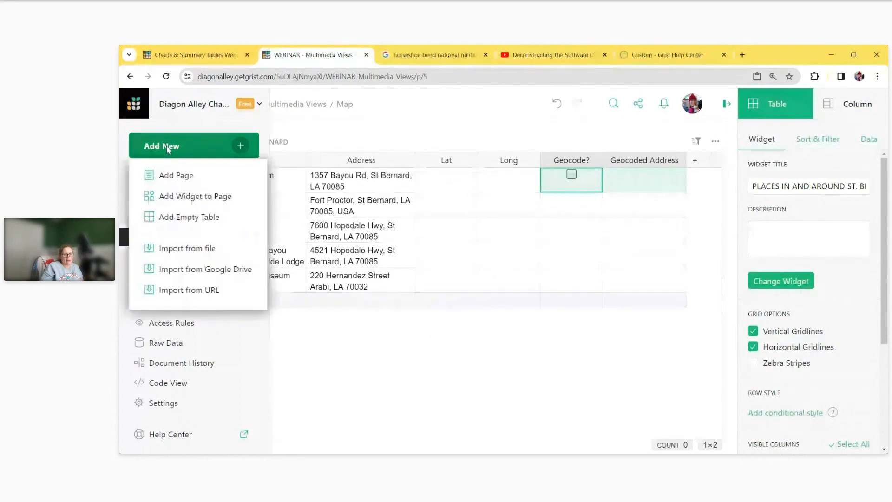
{"action": "left_click", "coordinate": [182, 197]}
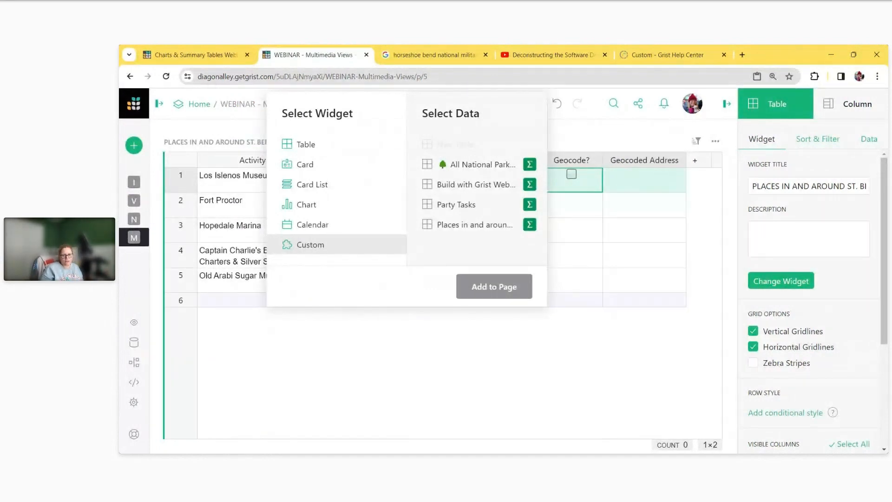
{"action": "left_click", "coordinate": [442, 228]}
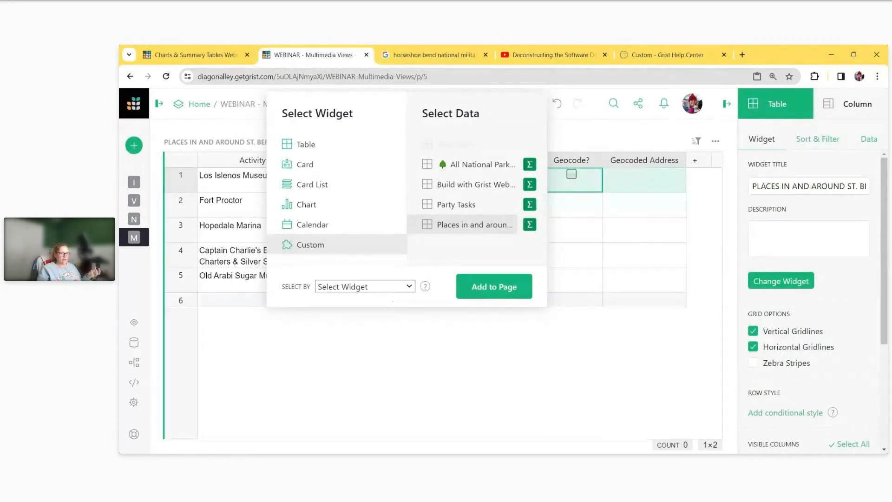
{"action": "left_click", "coordinate": [409, 308]}
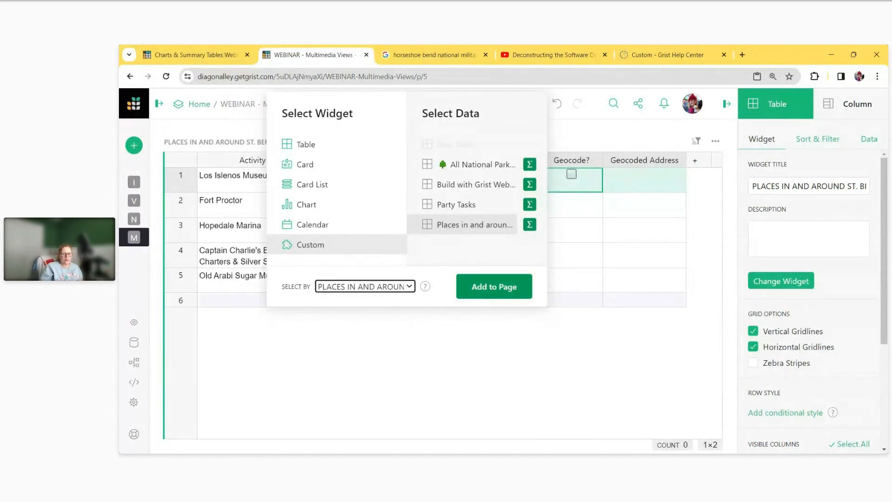
{"action": "left_click", "coordinate": [494, 286]}
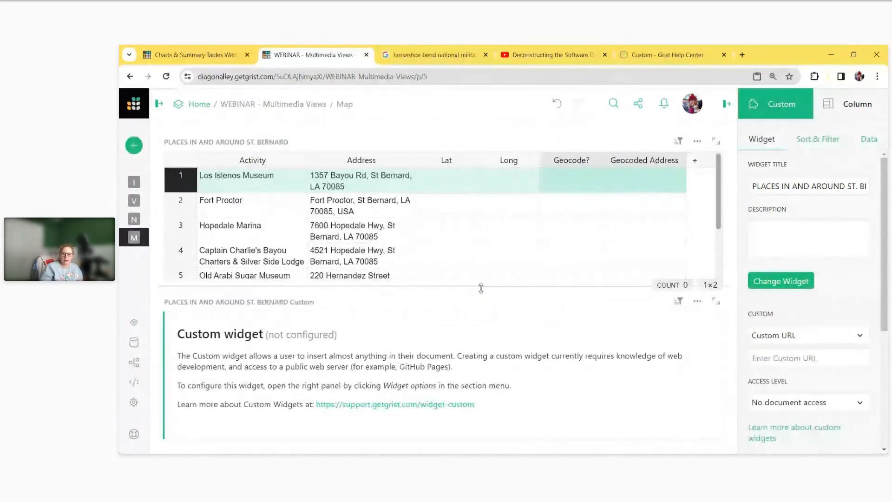
Set the new custom widget to Map and allow it to read the current table
{"action": "scroll", "coordinate": [809, 302], "scroll_direction": "down", "scroll_amount": 2}
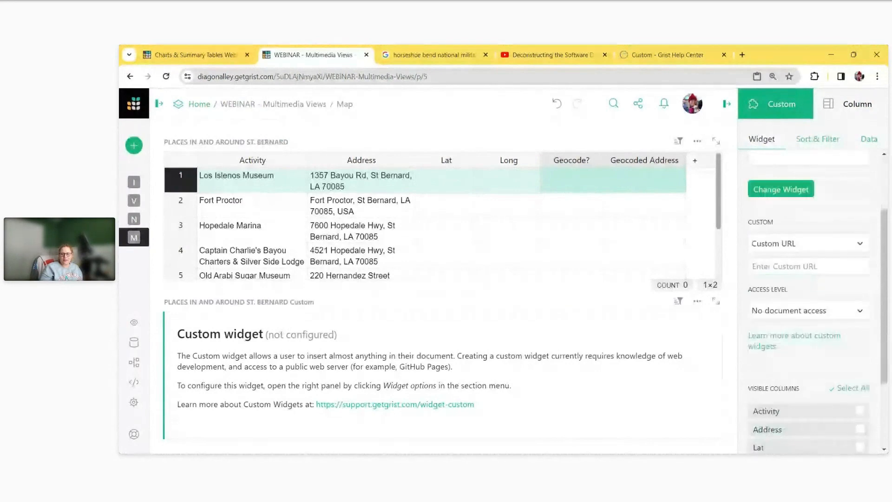
{"action": "left_click", "coordinate": [842, 233]}
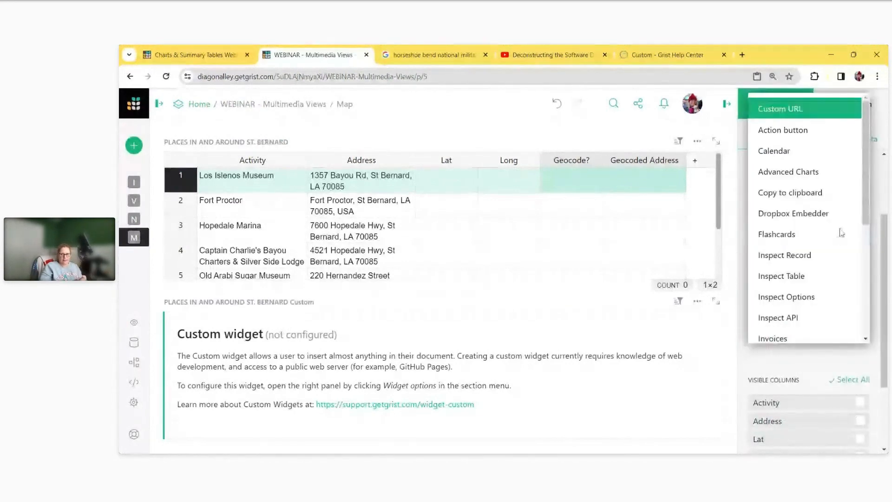
{"action": "scroll", "coordinate": [842, 233], "scroll_direction": "down", "scroll_amount": 2}
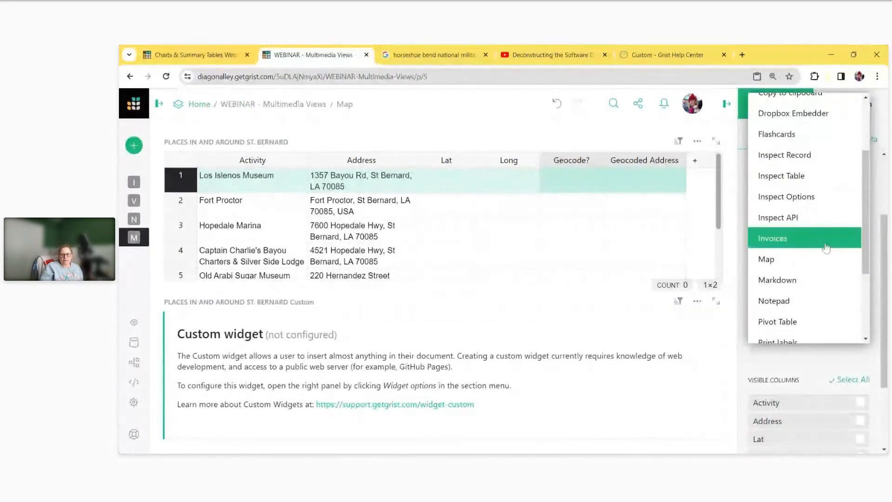
{"action": "left_click", "coordinate": [821, 262]}
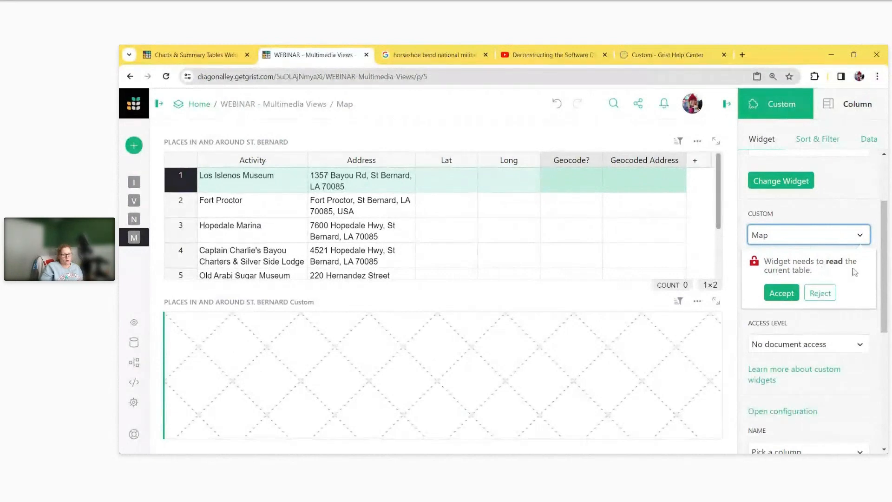
{"action": "left_click", "coordinate": [782, 292]}
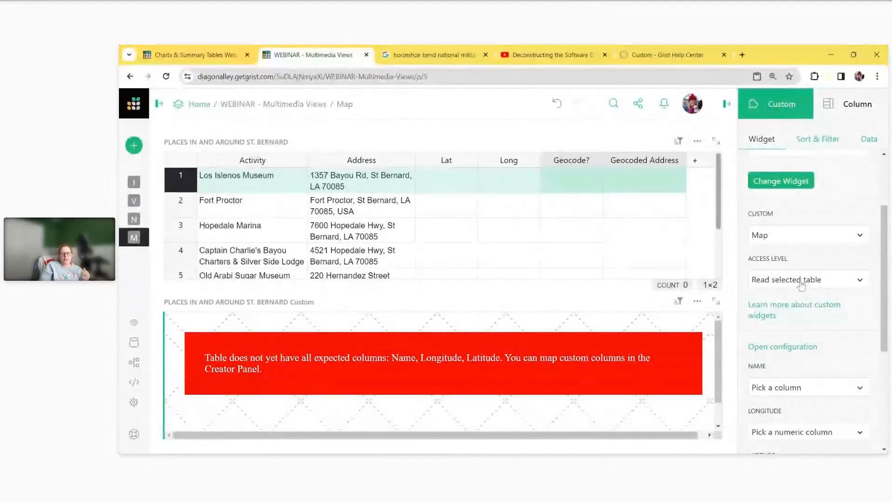
Map the widget's Name to the Activity column, Longitude to Long and Latitude to Lat
{"action": "scroll", "coordinate": [800, 285], "scroll_direction": "down", "scroll_amount": 3}
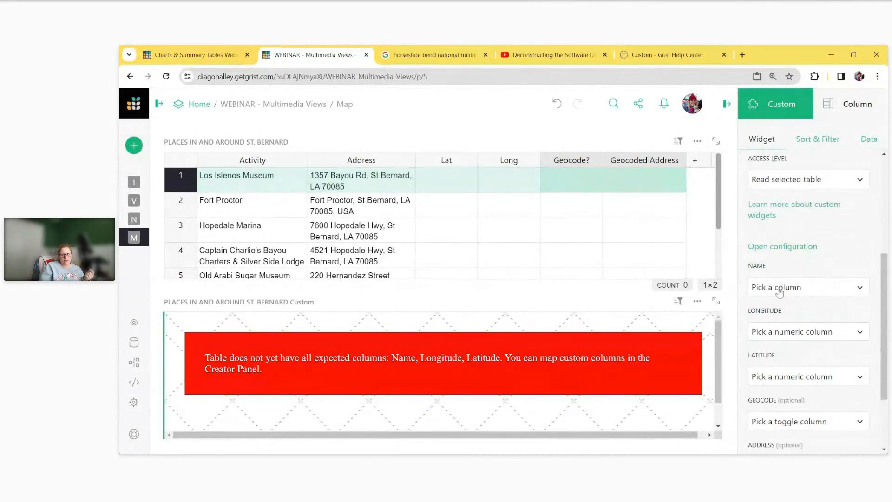
{"action": "left_click", "coordinate": [779, 291]}
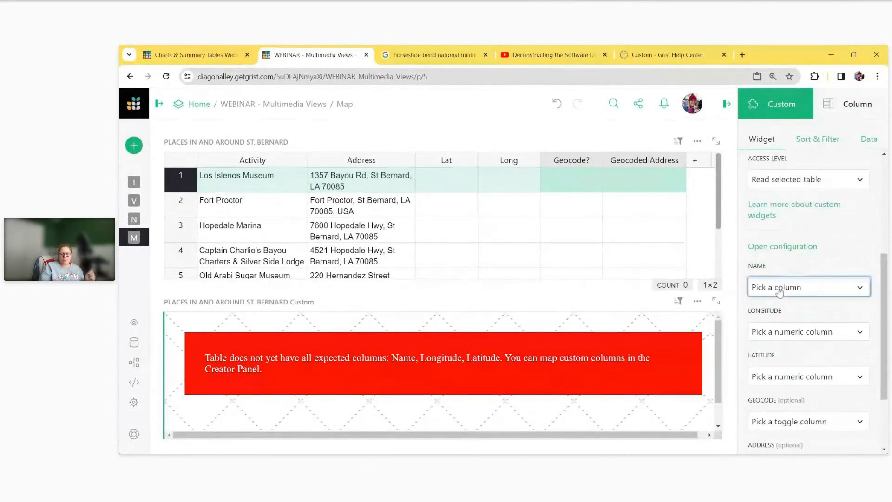
{"action": "left_click", "coordinate": [788, 314]}
{"action": "left_click", "coordinate": [789, 333]}
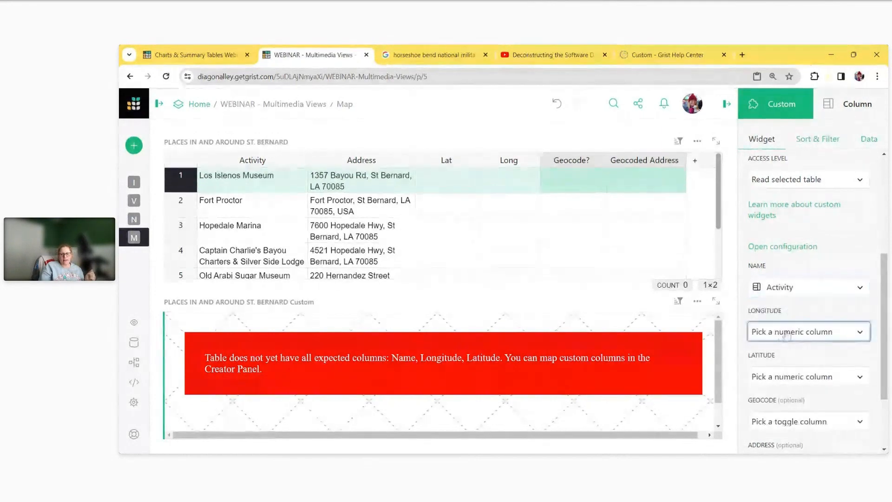
{"action": "left_click", "coordinate": [793, 380]}
{"action": "left_click", "coordinate": [808, 375]}
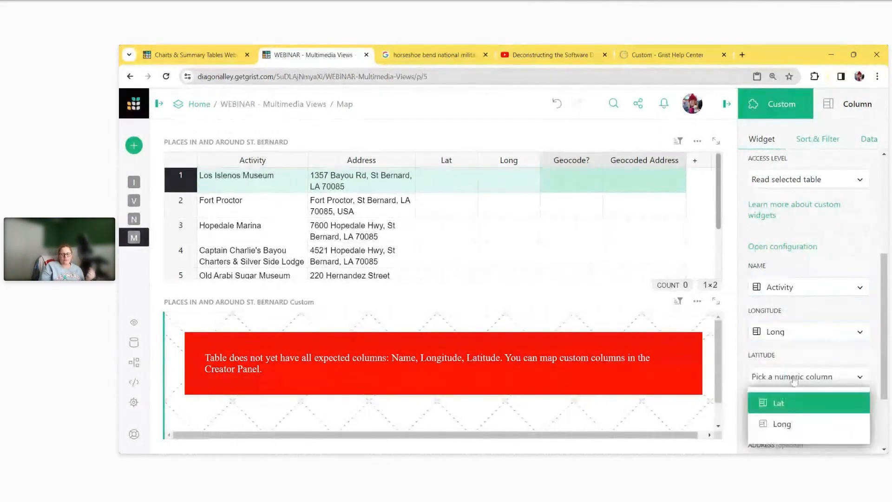
{"action": "left_click", "coordinate": [783, 403]}
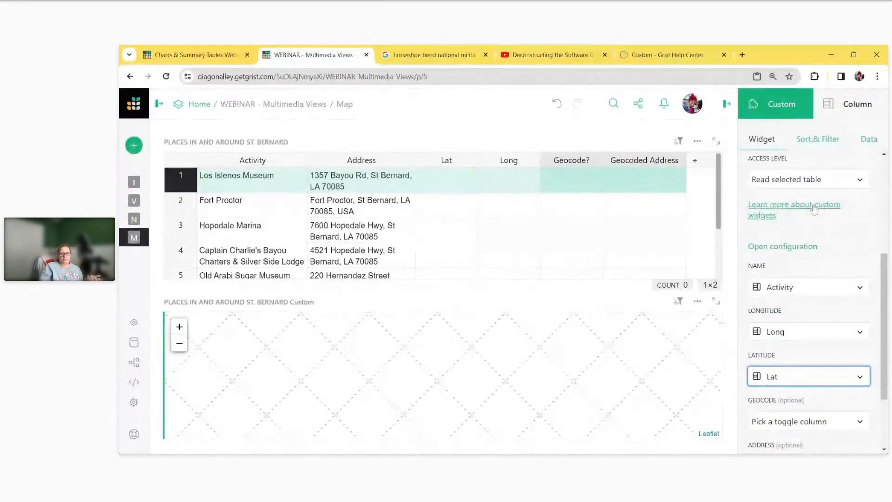
Give the map widget full document access
{"action": "left_click", "coordinate": [851, 179]}
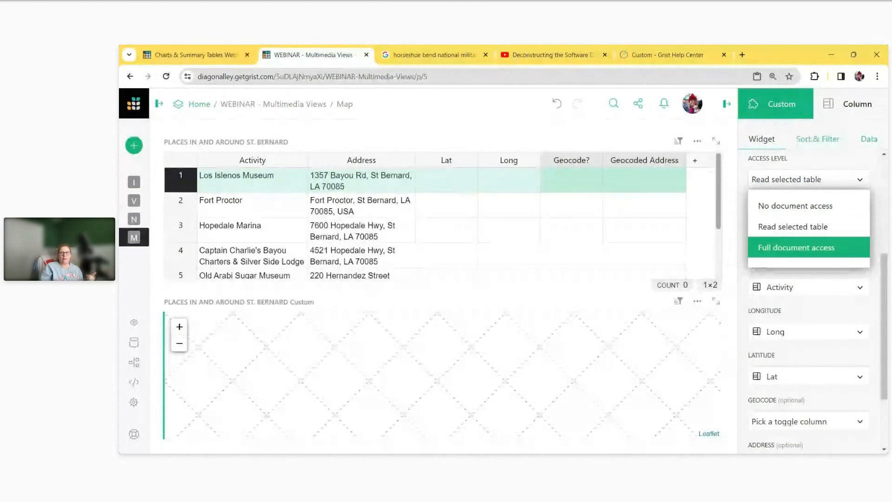
{"action": "left_click", "coordinate": [847, 253]}
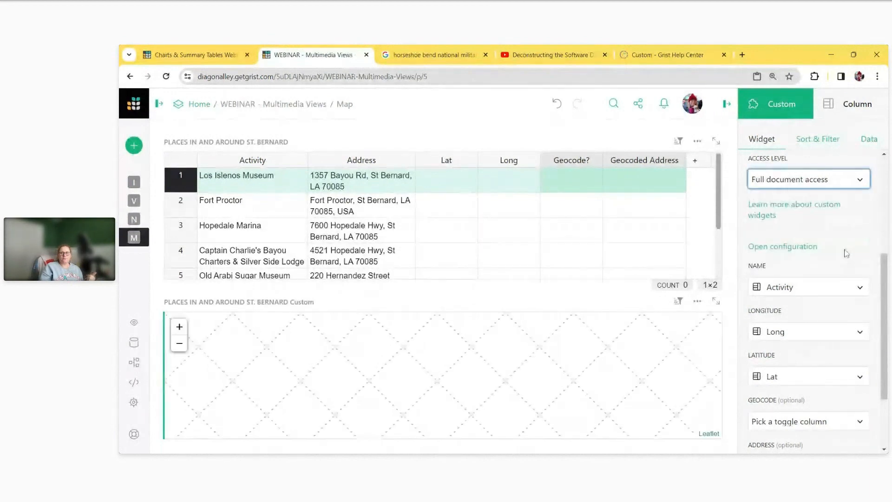
{"action": "scroll", "coordinate": [847, 251], "scroll_direction": "down", "scroll_amount": 3}
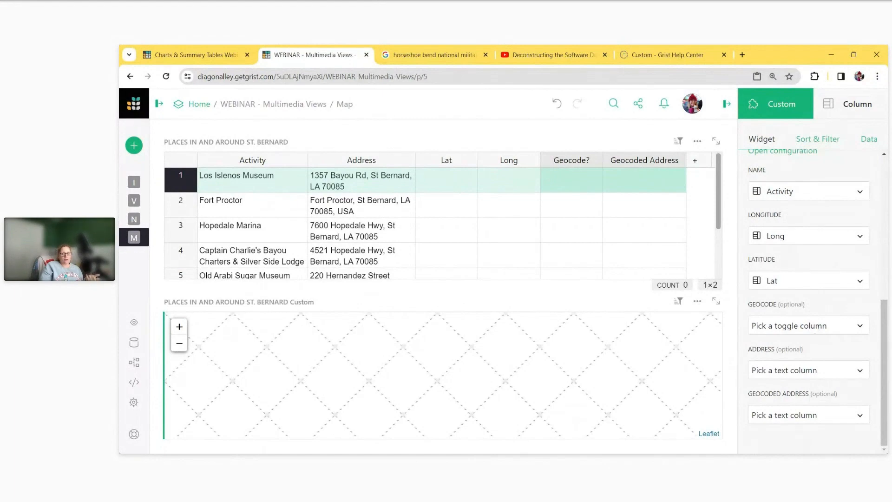
Check the column type and cell format of the Geocode? column in the places table
{"action": "left_click", "coordinate": [816, 328]}
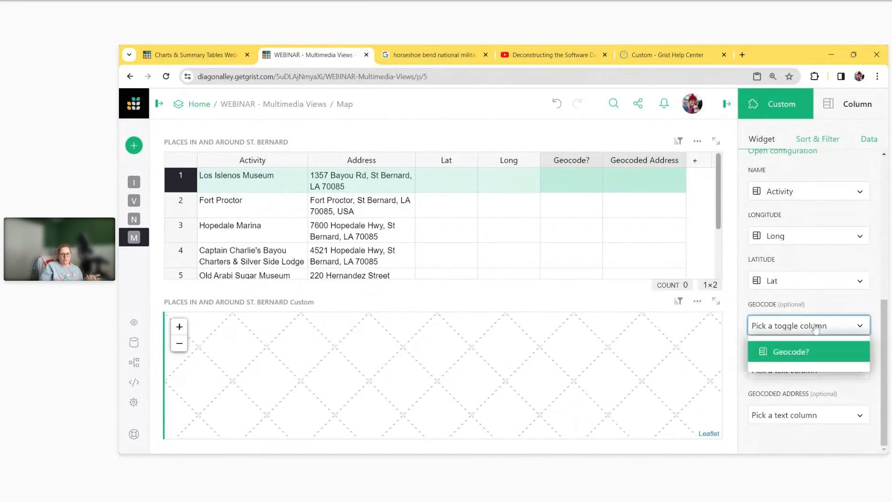
{"action": "key", "text": "Escape"}
{"action": "left_click", "coordinate": [575, 180]}
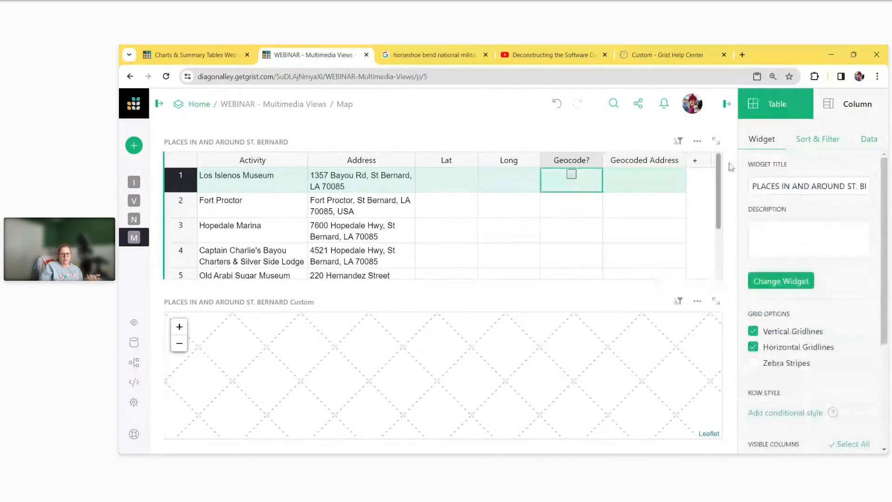
{"action": "left_click", "coordinate": [850, 104]}
{"action": "scroll", "coordinate": [841, 289], "scroll_direction": "down", "scroll_amount": 3}
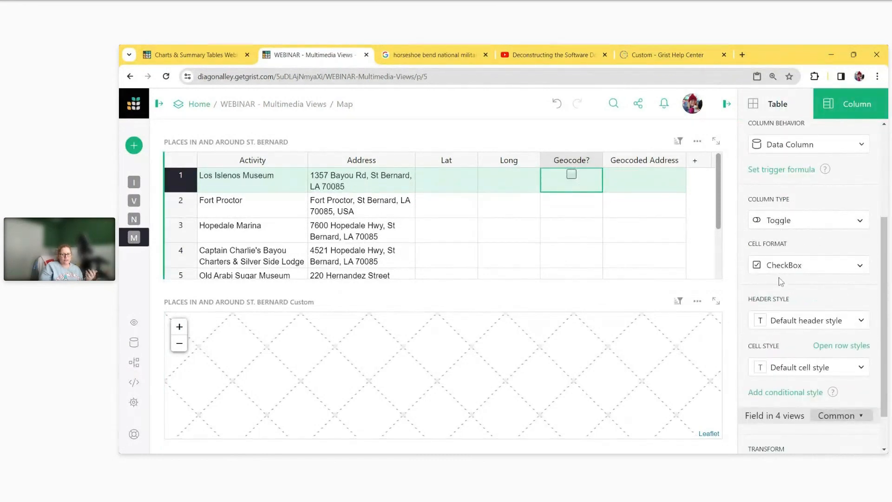
{"action": "left_click", "coordinate": [571, 177]}
Map the widget's Geocode field to Geocode?, Address to the Address column and Geocoded Address to the Geocoded Address column
{"action": "left_click", "coordinate": [609, 395]}
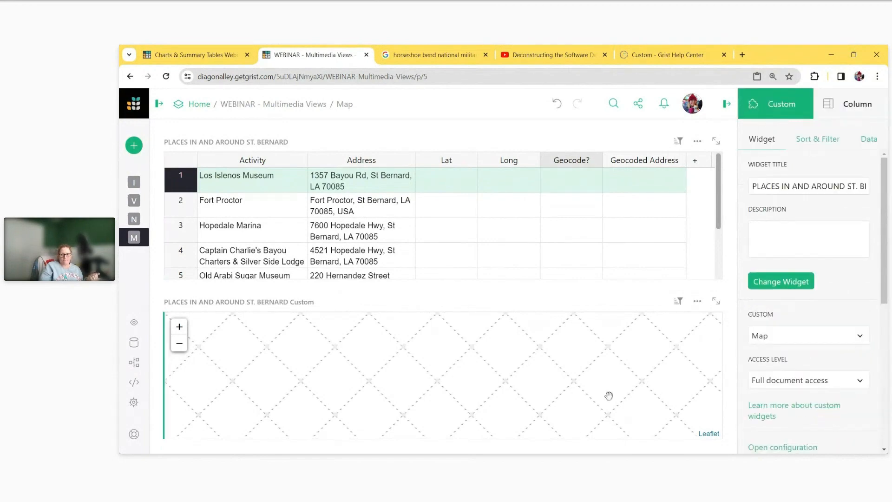
{"action": "scroll", "coordinate": [854, 294], "scroll_direction": "down", "scroll_amount": 6}
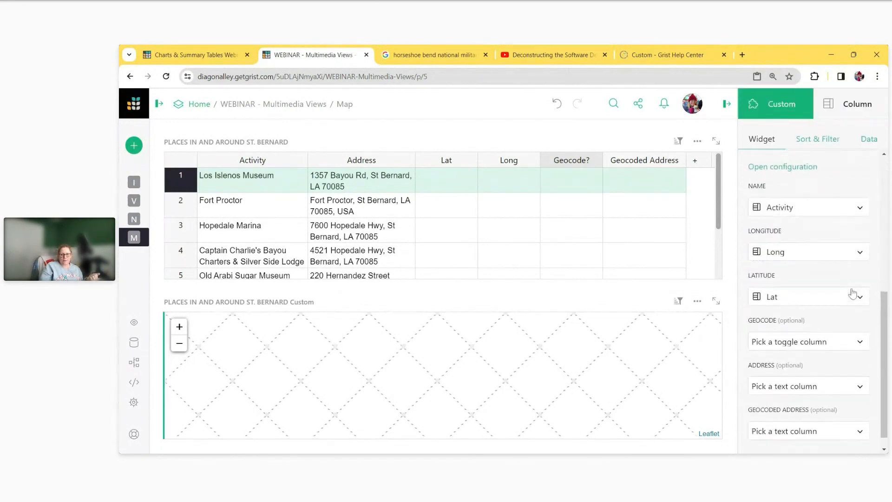
{"action": "scroll", "coordinate": [854, 294], "scroll_direction": "down", "scroll_amount": 1}
{"action": "left_click", "coordinate": [797, 331]}
{"action": "left_click", "coordinate": [799, 350]}
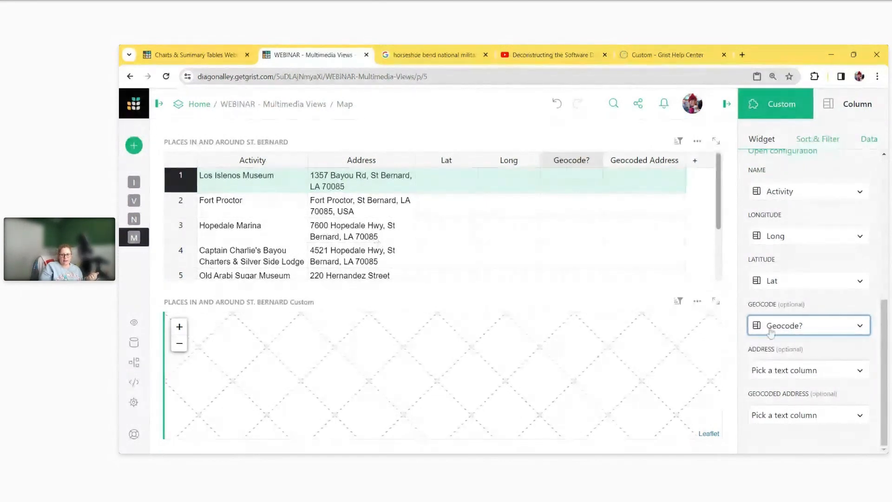
{"action": "left_click", "coordinate": [803, 377]}
{"action": "left_click", "coordinate": [809, 320]}
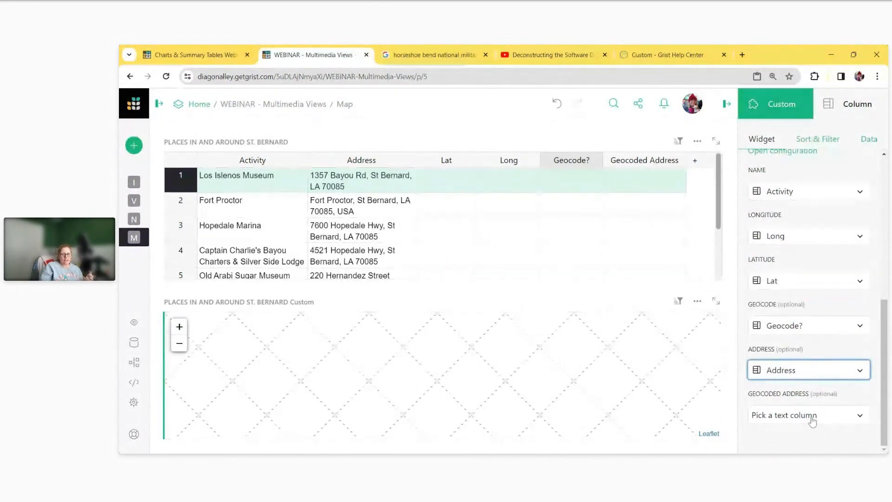
{"action": "left_click", "coordinate": [813, 420]}
{"action": "left_click", "coordinate": [819, 384]}
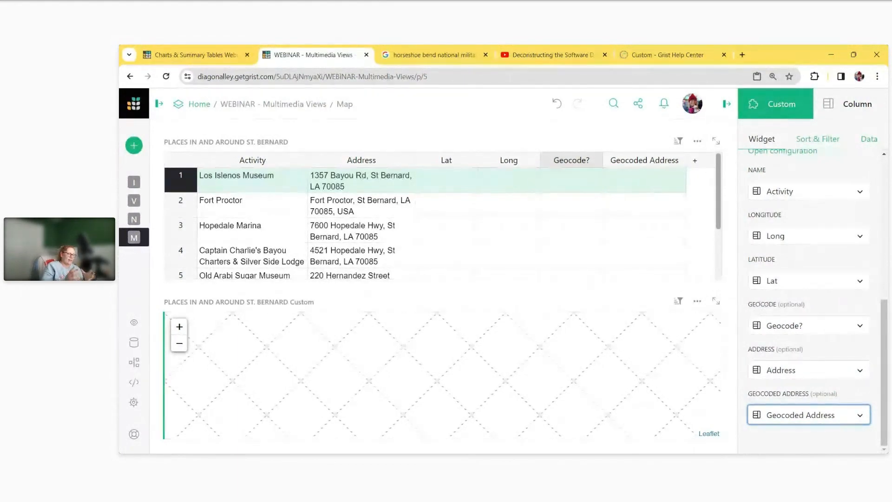
Review the Address and Geocoded Address cells of Los Islenos Museum and turn on Geocode? for that row
{"action": "left_click", "coordinate": [408, 178]}
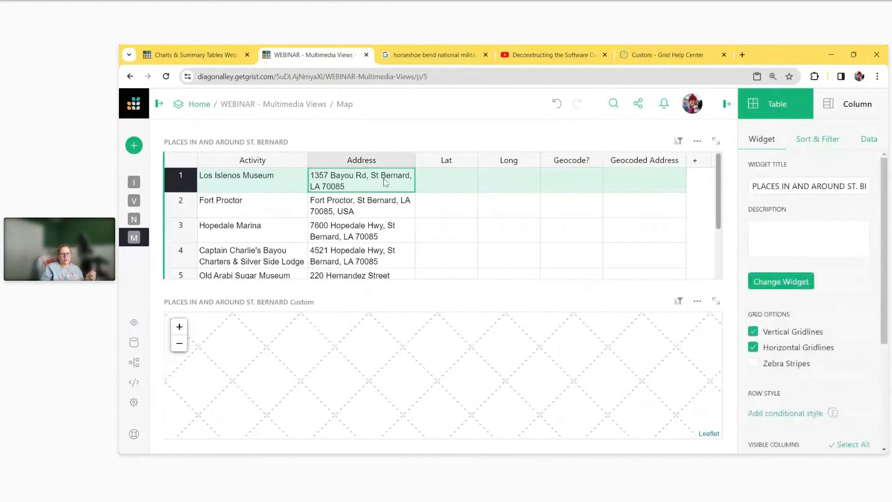
{"action": "left_click", "coordinate": [613, 178]}
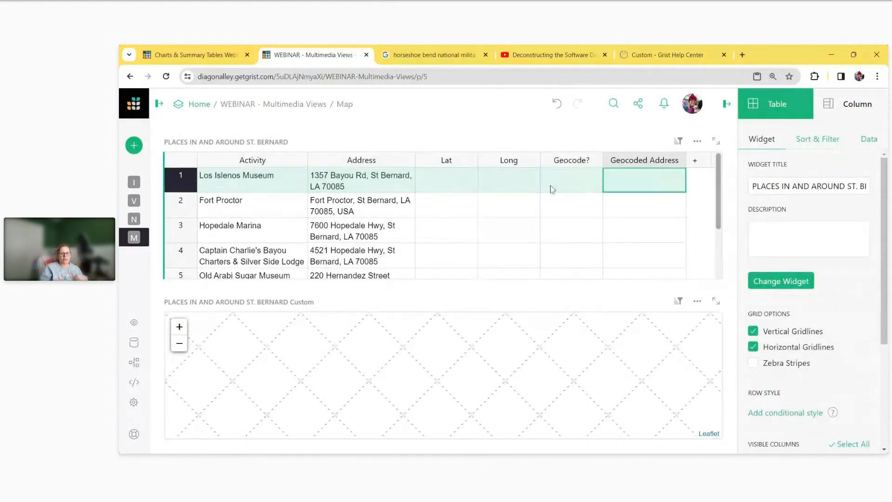
{"action": "left_click", "coordinate": [374, 186]}
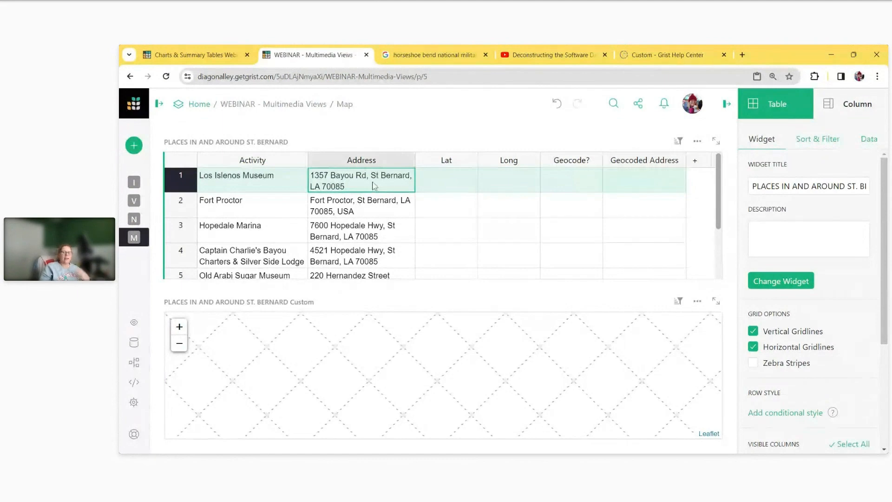
{"action": "left_click", "coordinate": [670, 184]}
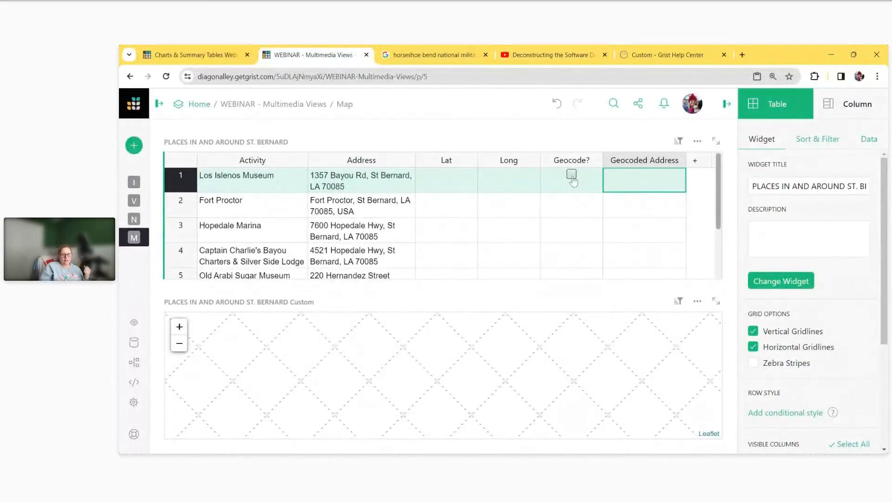
{"action": "left_click", "coordinate": [572, 175]}
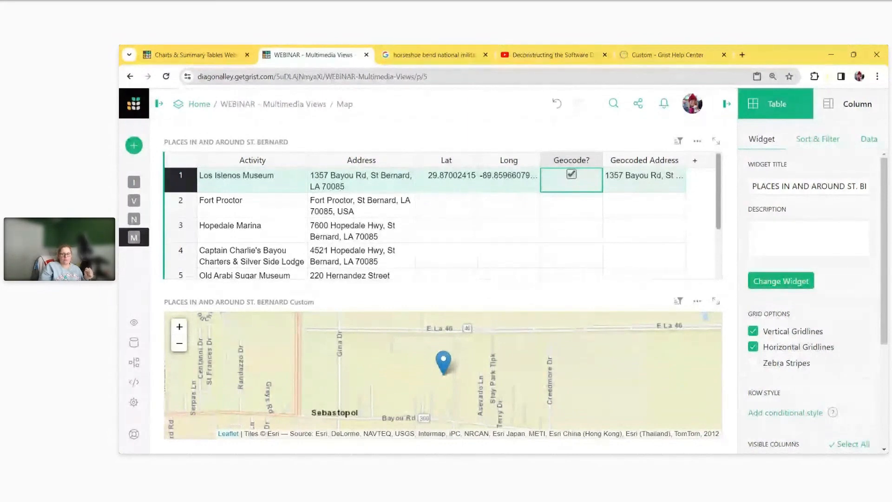
{"action": "scroll", "coordinate": [628, 191], "scroll_direction": "down", "scroll_amount": 2}
{"action": "scroll", "coordinate": [618, 213], "scroll_direction": "up", "scroll_amount": 2}
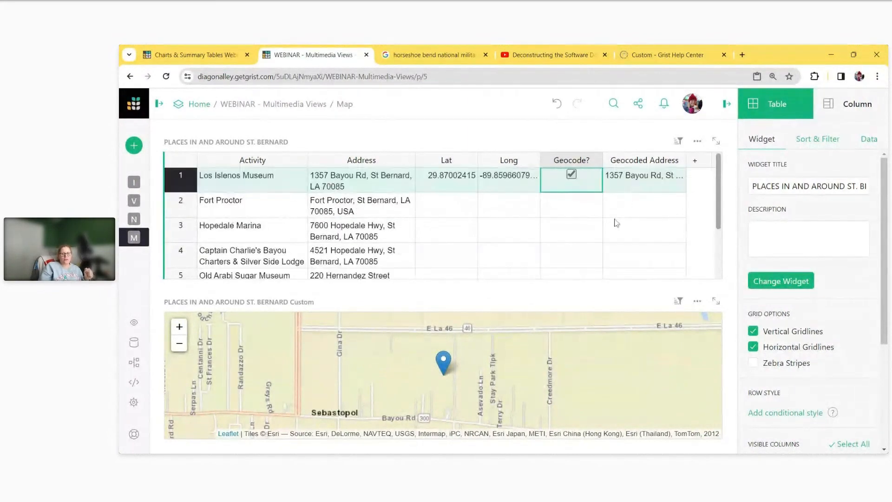
Enter the formula True in the Geocode? column to geocode every place in the table
{"action": "left_click", "coordinate": [581, 204]}
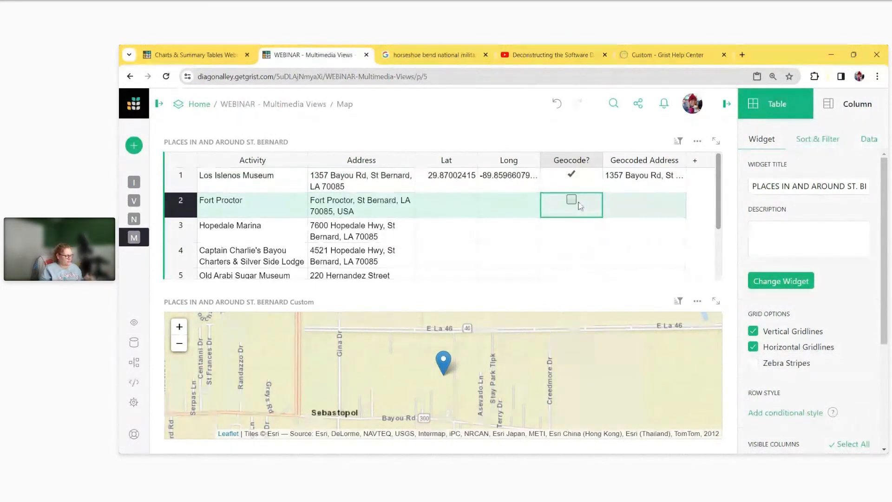
{"action": "type", "text": "="}
{"action": "left_click", "coordinate": [590, 180]}
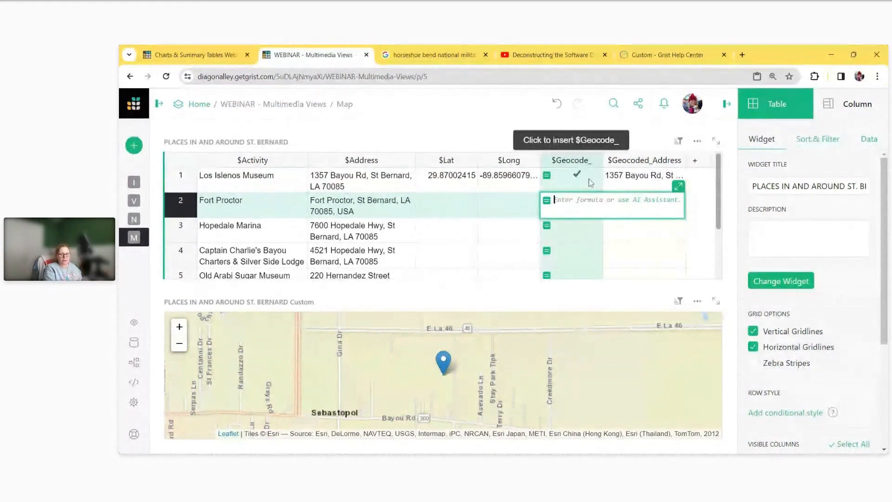
{"action": "type", "text": "R"}
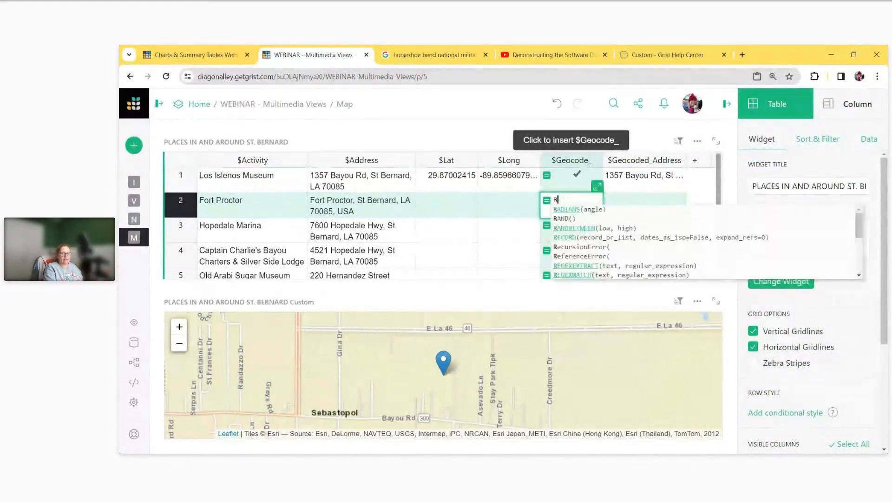
{"action": "key", "text": "BackSpace"}
{"action": "type", "text": "True"}
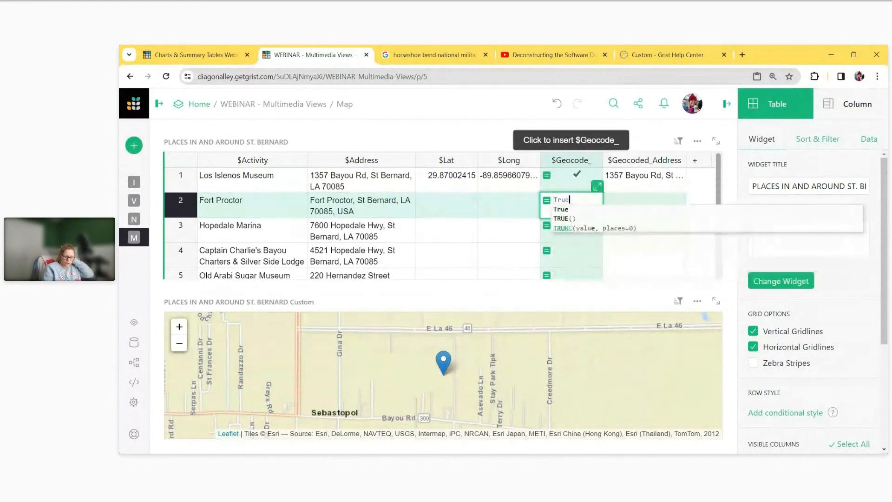
{"action": "key", "text": "Return"}
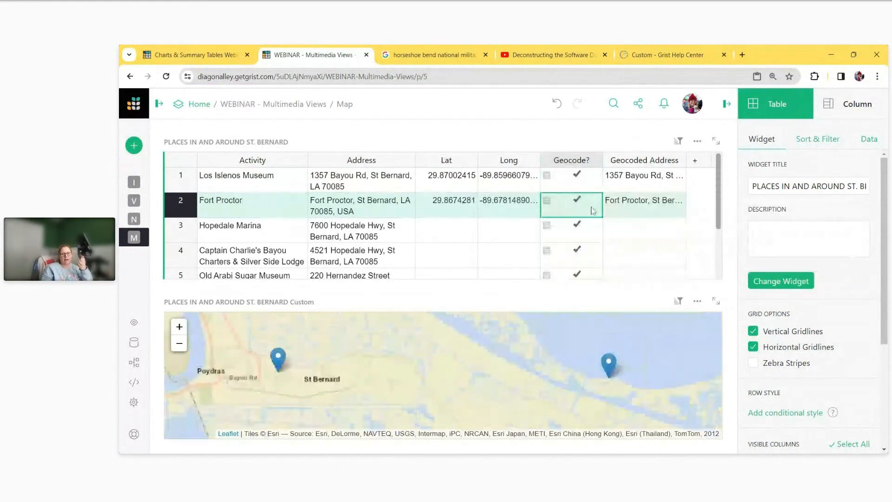
Review the geocoded rows and select Los Islenos Museum and Hopedale Marina to check their markers on the map
{"action": "scroll", "coordinate": [591, 215], "scroll_direction": "down", "scroll_amount": 1}
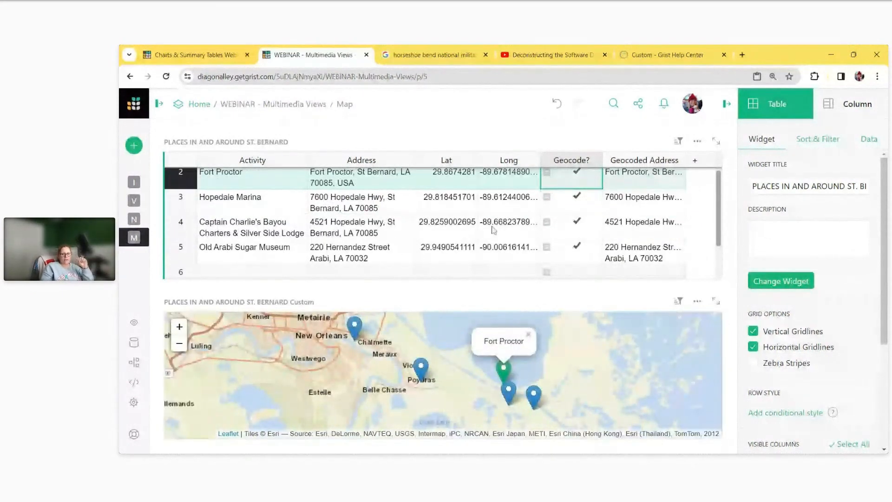
{"action": "scroll", "coordinate": [493, 230], "scroll_direction": "up", "scroll_amount": 1}
{"action": "left_click", "coordinate": [327, 184]}
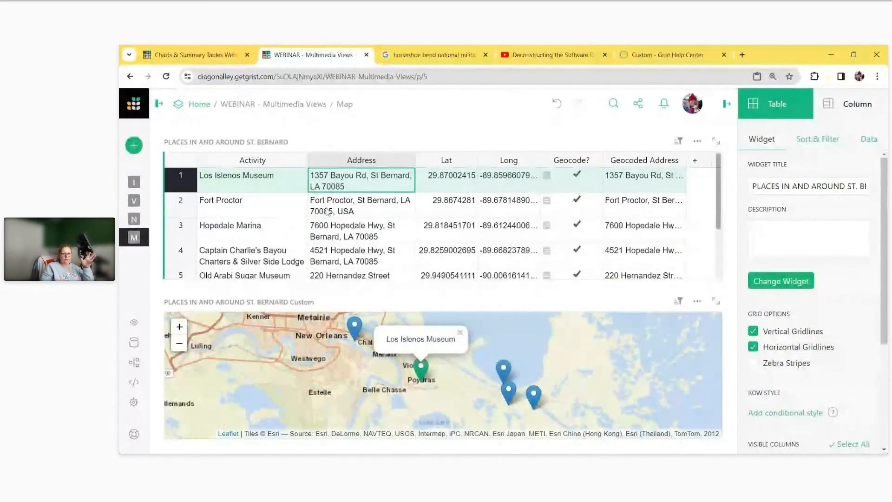
{"action": "left_click", "coordinate": [373, 236]}
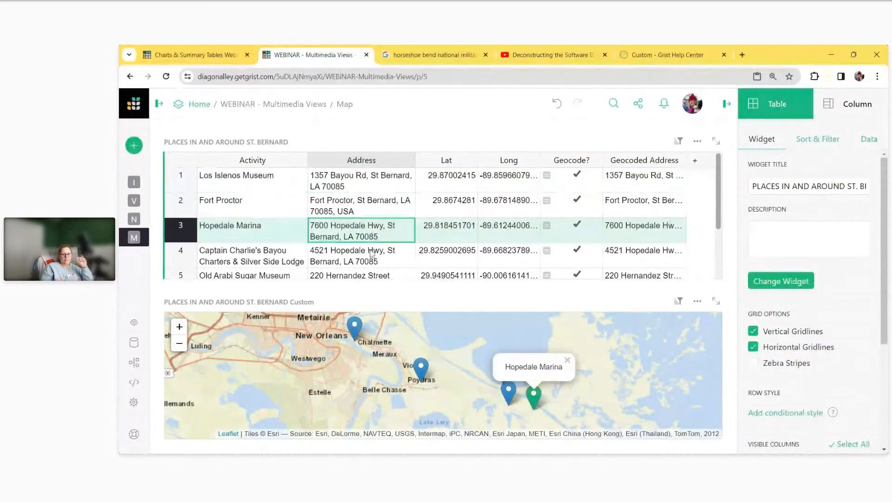
Turn off All locations in the map widget's configuration, save it, and select Fort Proctor to check its marker alone
{"action": "left_click", "coordinate": [370, 257]}
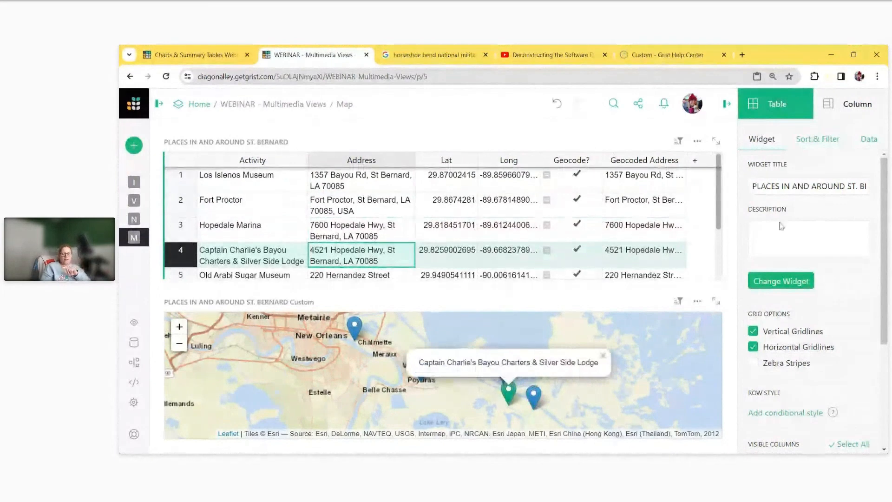
{"action": "left_click", "coordinate": [705, 319]}
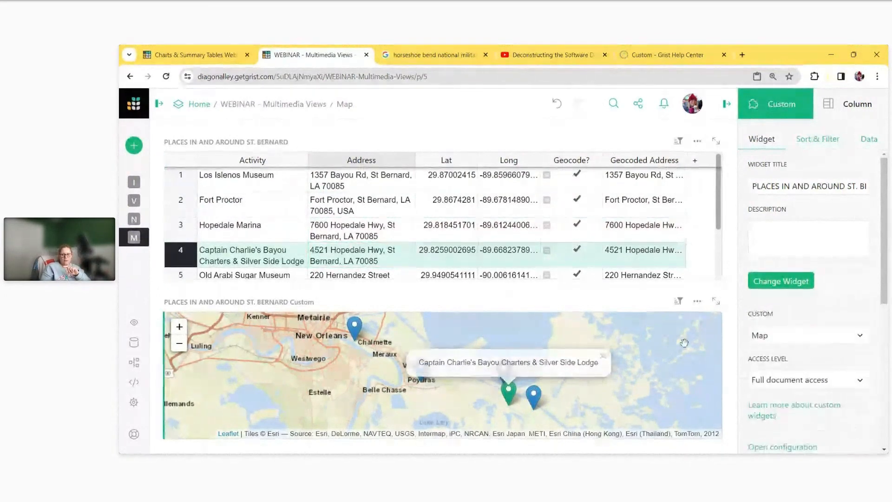
{"action": "scroll", "coordinate": [792, 308], "scroll_direction": "down", "scroll_amount": 3}
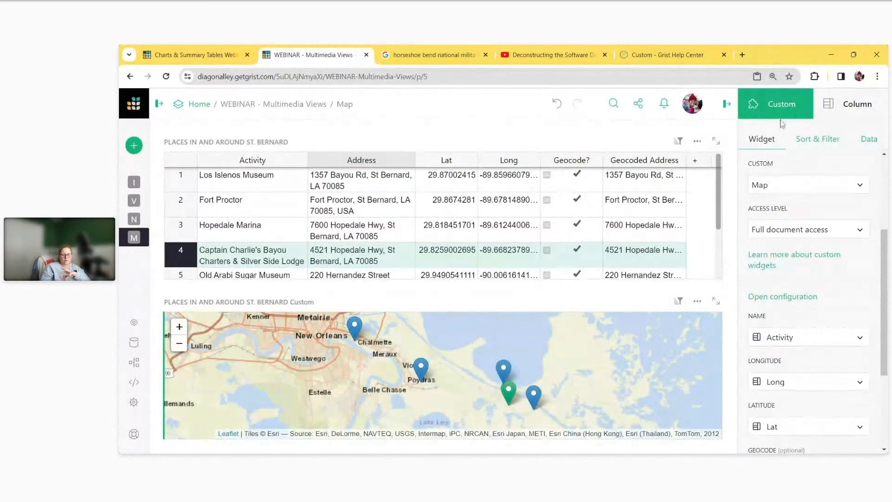
{"action": "left_click", "coordinate": [800, 300]}
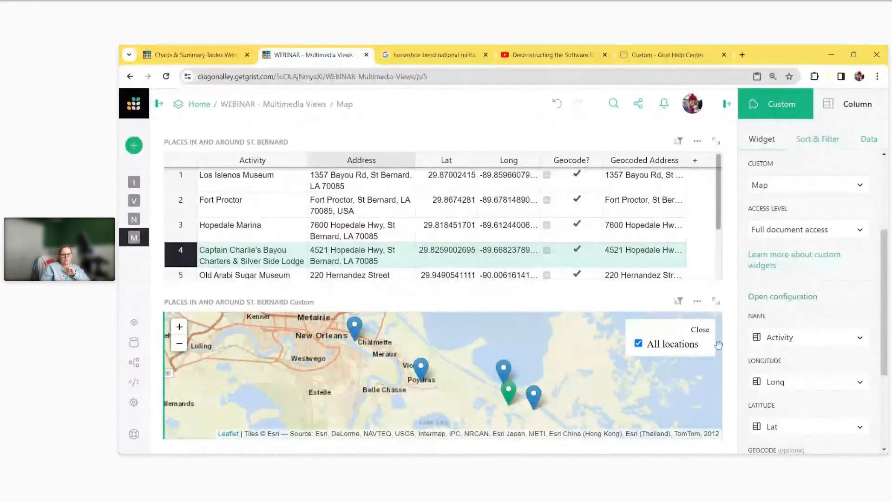
{"action": "left_click", "coordinate": [639, 344]}
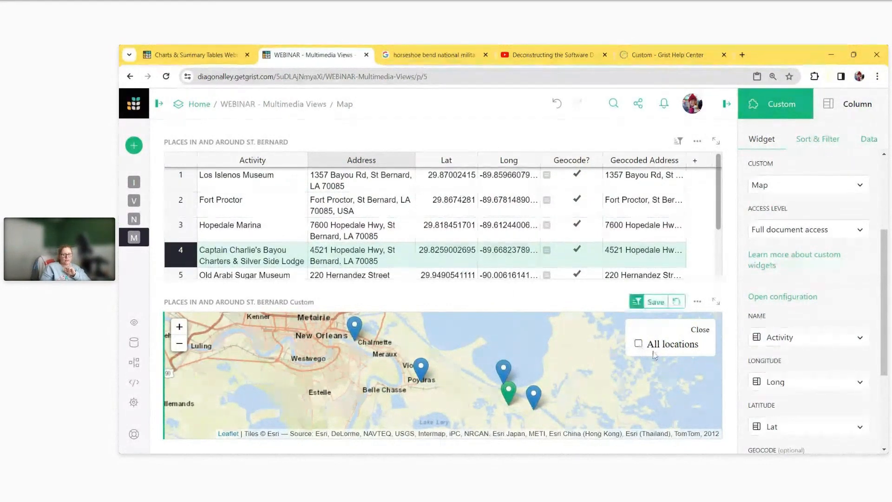
{"action": "left_click", "coordinate": [655, 302]}
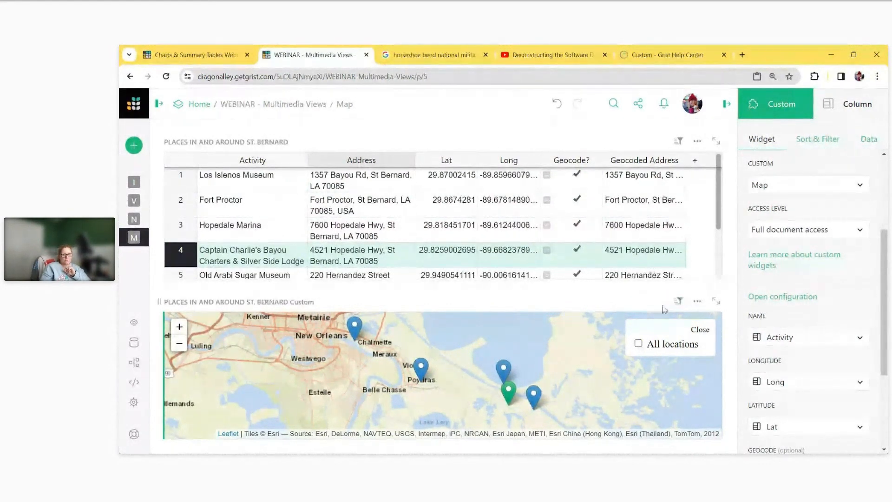
{"action": "left_click", "coordinate": [371, 197]}
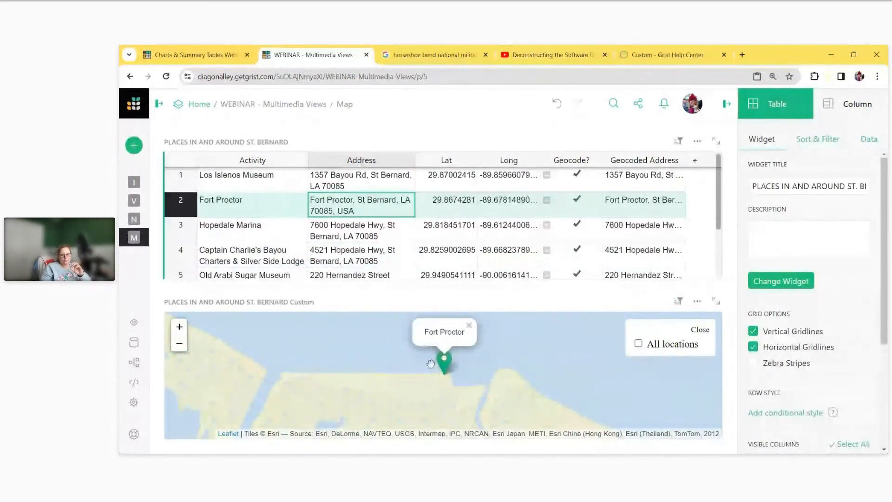
{"action": "left_click", "coordinate": [367, 192]}
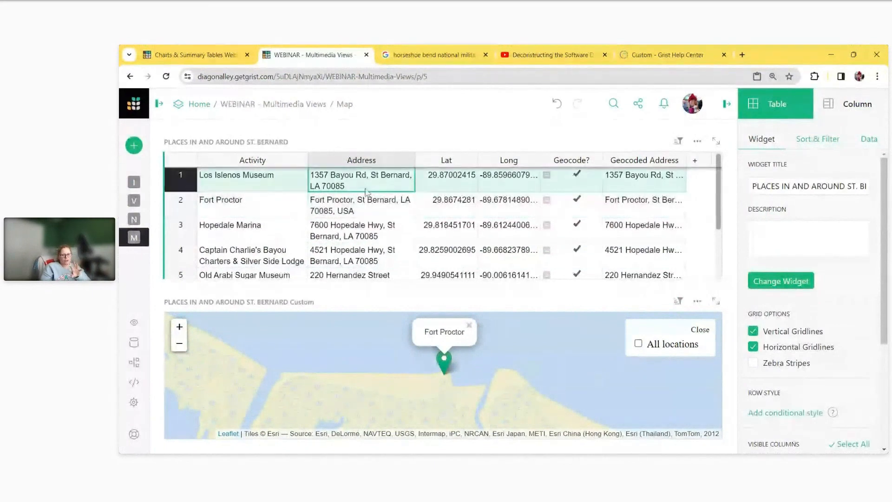
Turn All locations on for the map, save the setting, and select Fort Proctor, Hopedale Marina and Captain Charlie's to check their markers
{"action": "left_click", "coordinate": [638, 344]}
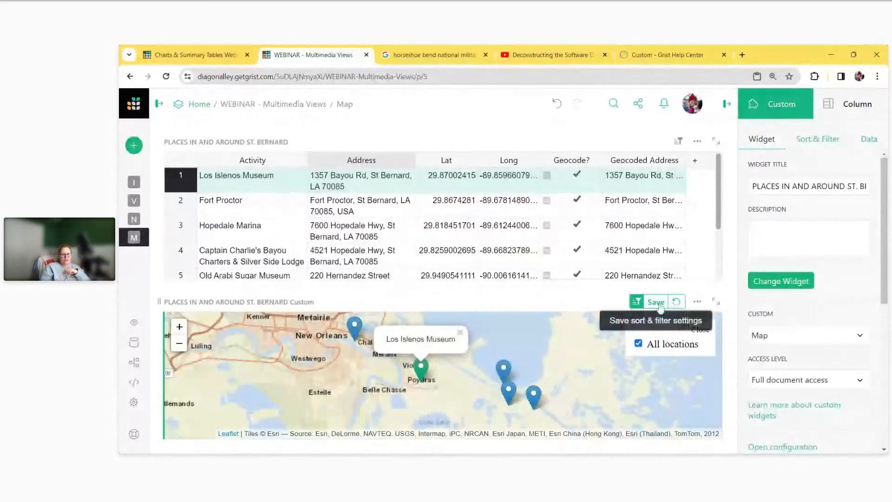
{"action": "left_click", "coordinate": [656, 302]}
{"action": "left_click", "coordinate": [386, 213]}
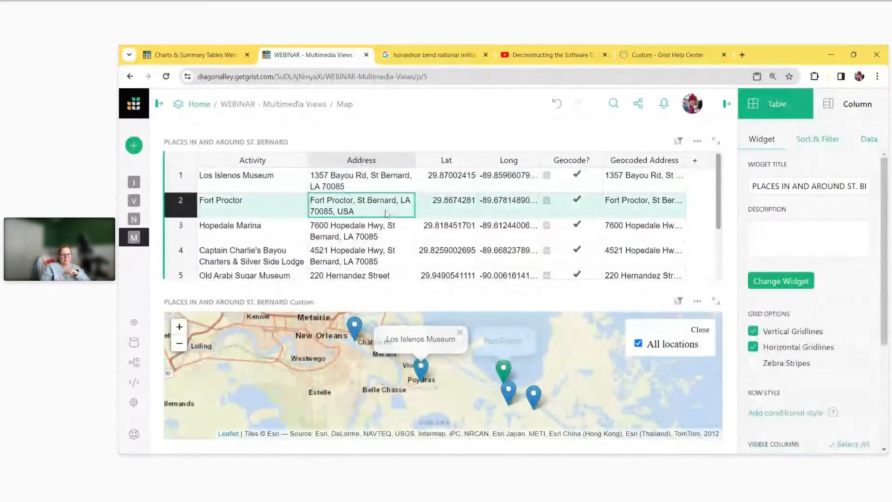
{"action": "left_click", "coordinate": [386, 229]}
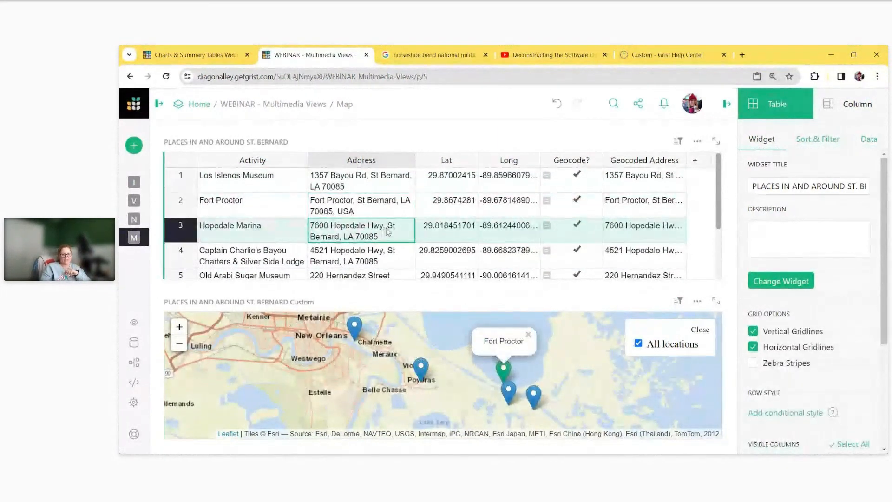
{"action": "left_click", "coordinate": [380, 257]}
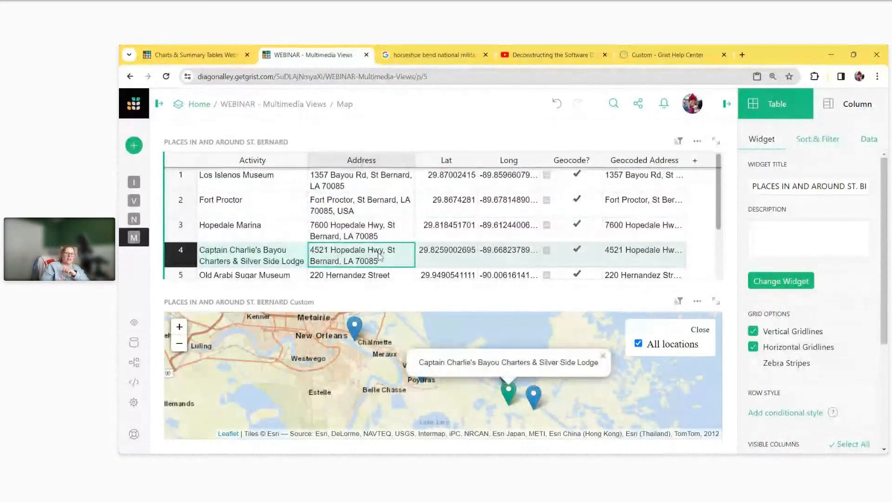
Close the marker popup of Captain Charlie's Bayou Charters & Silver Side Lodge and examine its location on the map close up
{"action": "left_click", "coordinate": [510, 402]}
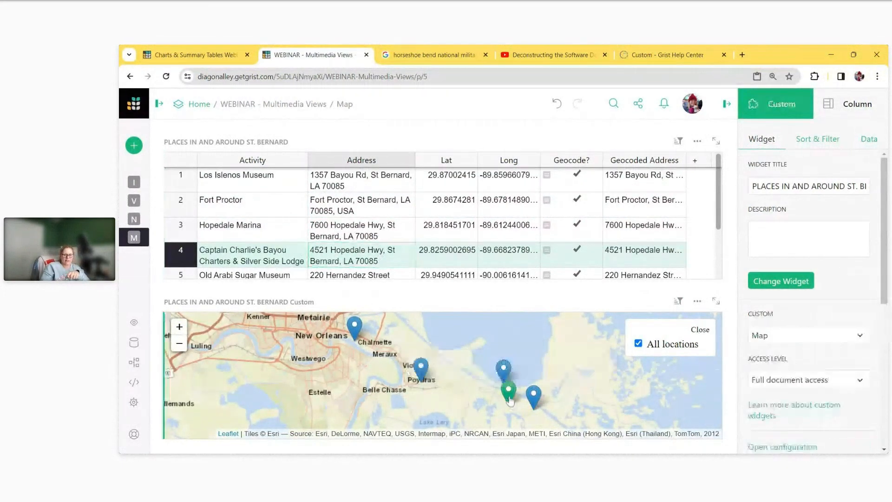
{"action": "scroll", "coordinate": [506, 409], "scroll_direction": "up", "scroll_amount": 5}
{"action": "scroll", "coordinate": [505, 421], "scroll_direction": "up", "scroll_amount": 1}
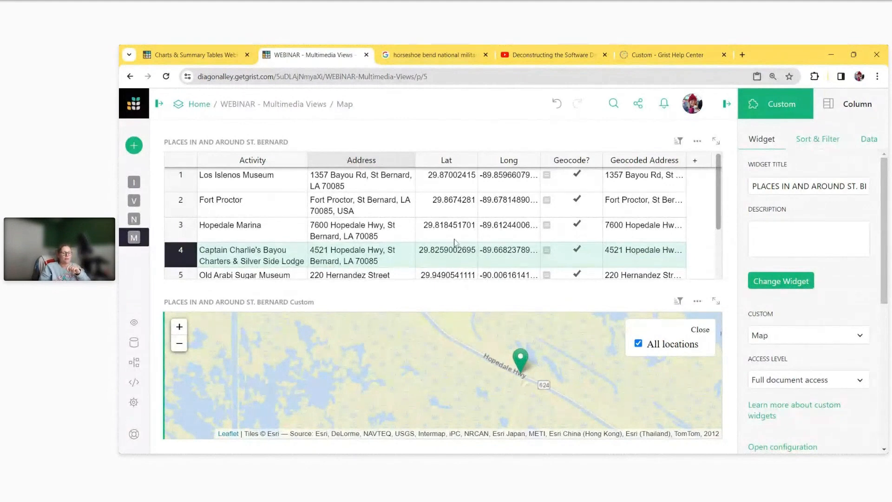
Open latlong.net in a new browser tab and look up the latitude and longitude of the Battlefield street address in Chalmette
{"action": "left_click", "coordinate": [743, 56]}
{"action": "type", "text": "latlong.net"}
{"action": "key", "text": "Return"}
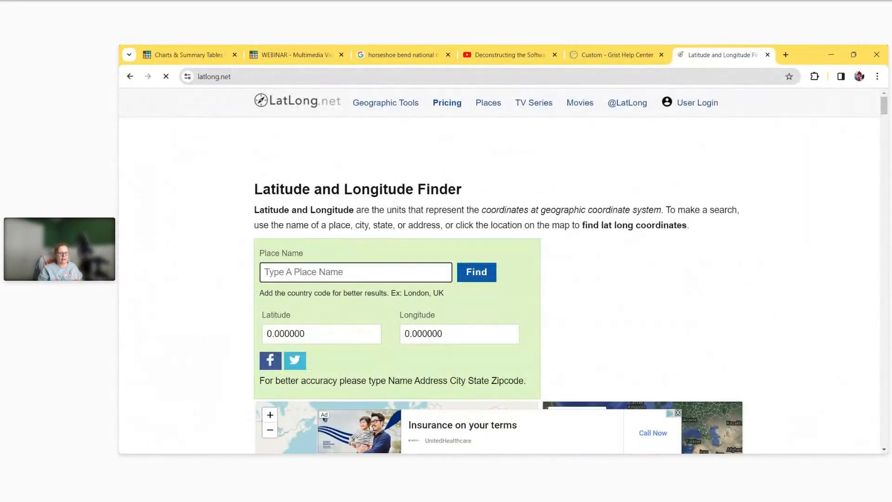
{"action": "type", "text": "1 Battlefield Rd, Chalmette, LA 70043"}
{"action": "left_click", "coordinate": [477, 279]}
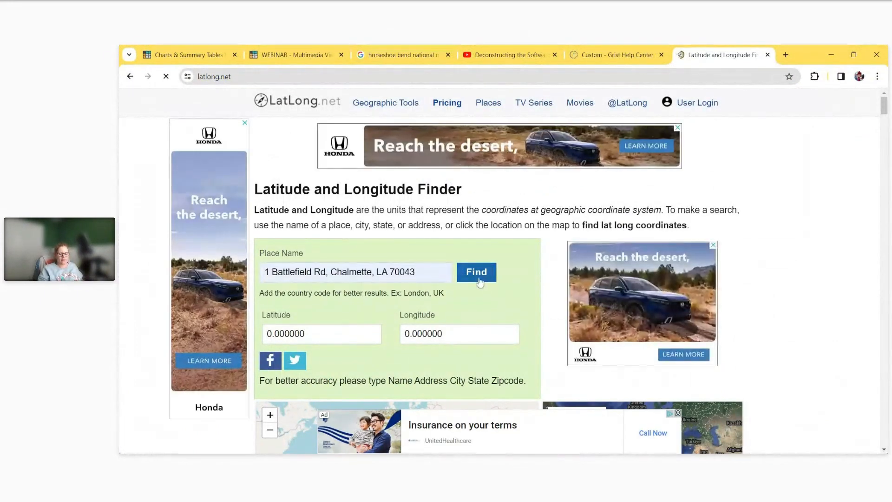
{"action": "left_click_drag", "start_coordinate": [310, 334], "coordinate": [266, 334]}
{"action": "left_click_drag", "start_coordinate": [453, 334], "coordinate": [420, 334]}
{"action": "left_click", "coordinate": [384, 305]}
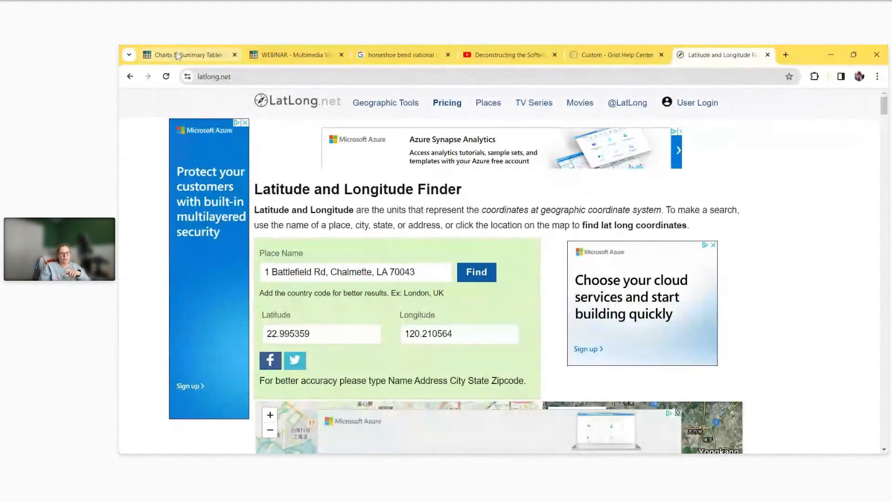
Copy the Chalmette address from latlong.net into the Address cell of new row 6 in the Grist places table
{"action": "left_click", "coordinate": [279, 54]}
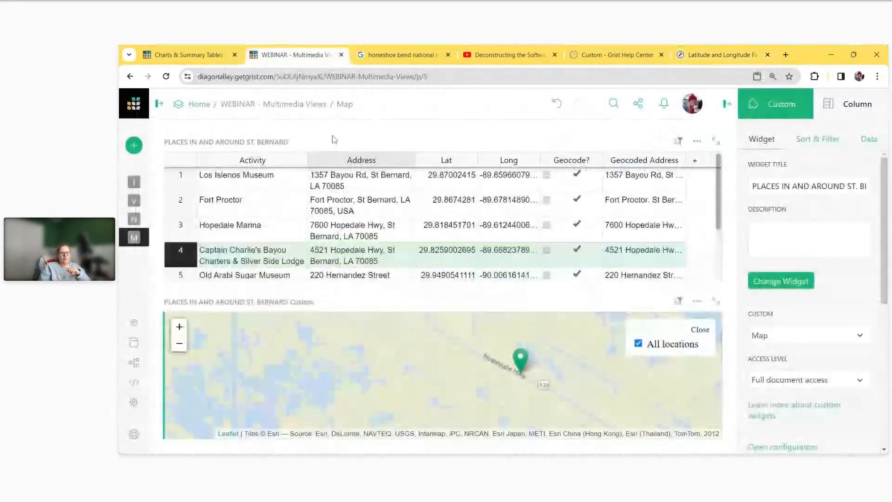
{"action": "left_click", "coordinate": [373, 208]}
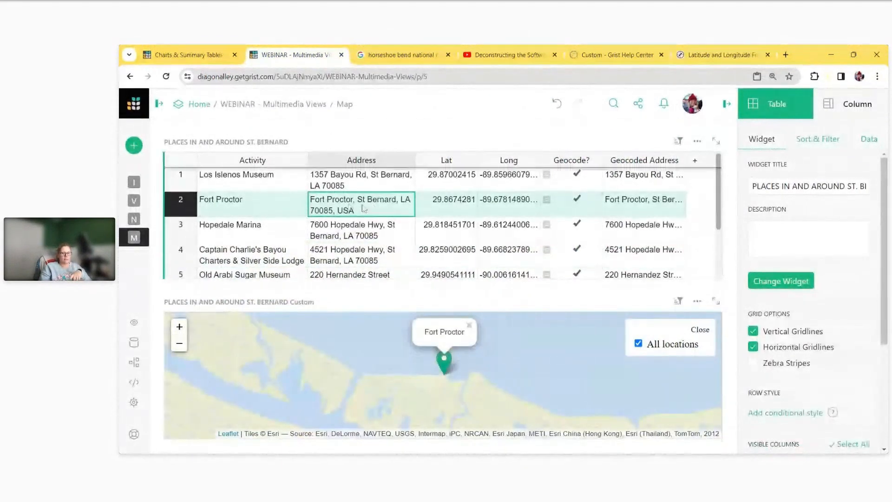
{"action": "scroll", "coordinate": [367, 219], "scroll_direction": "down", "scroll_amount": 2}
{"action": "scroll", "coordinate": [363, 242], "scroll_direction": "up", "scroll_amount": 1}
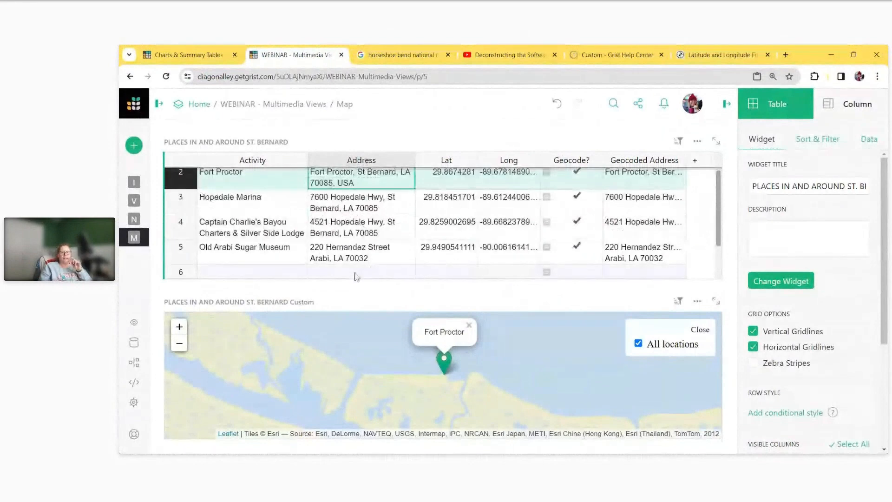
{"action": "left_click", "coordinate": [721, 56]}
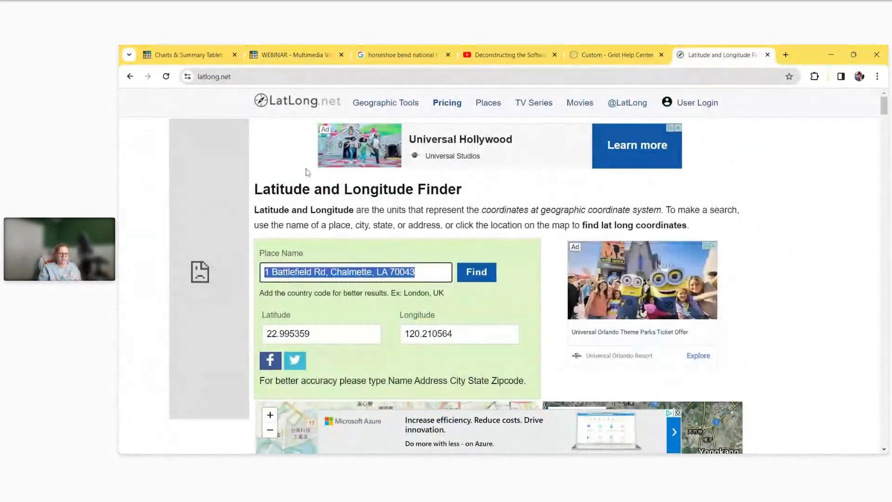
{"action": "left_click", "coordinate": [315, 58]}
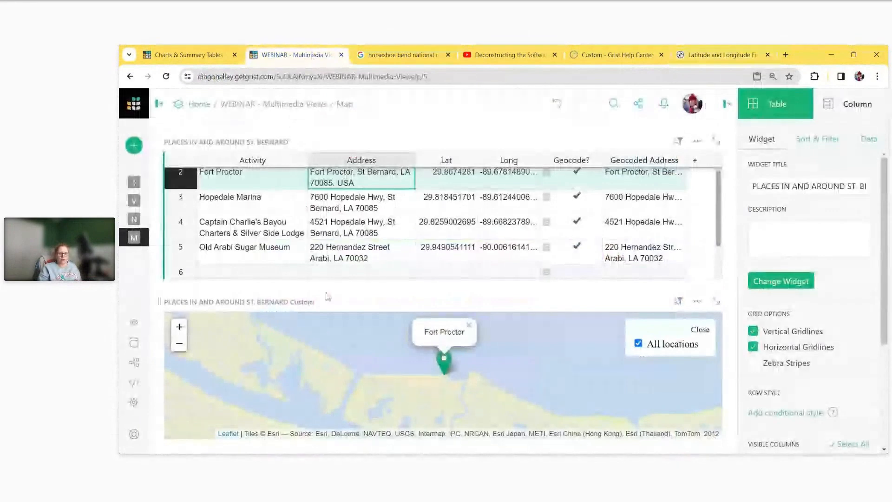
{"action": "left_click", "coordinate": [370, 278]}
{"action": "type", "text": "1 Battlefield Rd, Chalmette, LA 70043"}
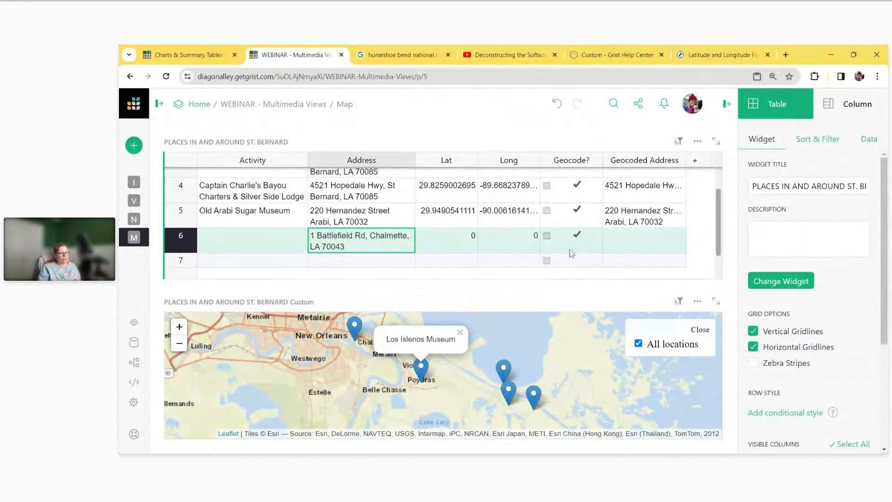
Clear the Lat and Long cells of the new Chalmette row and check its Geocode? cell
{"action": "left_click_drag", "start_coordinate": [478, 248], "coordinate": [511, 240]}
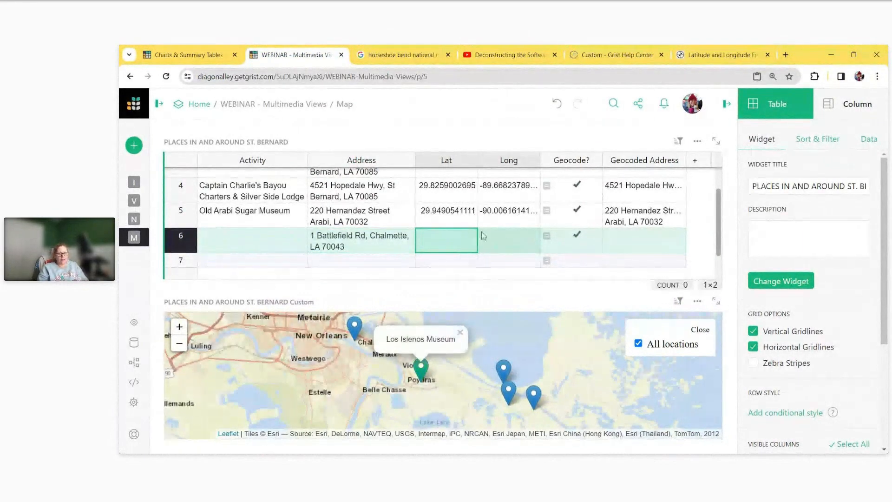
{"action": "key", "text": "Delete"}
{"action": "left_click", "coordinate": [507, 244]}
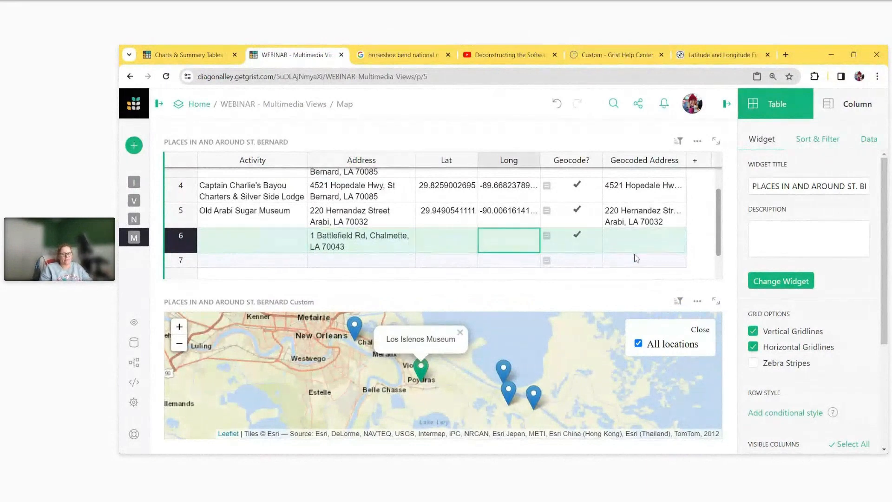
{"action": "left_click", "coordinate": [576, 238]}
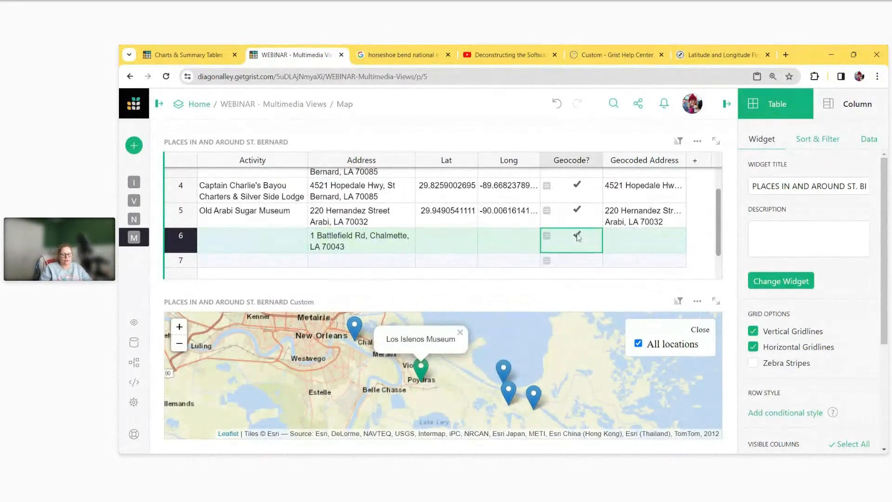
Change the abbreviation Rd to Road in the Address cell of the new Chalmette row
{"action": "left_click", "coordinate": [399, 245]}
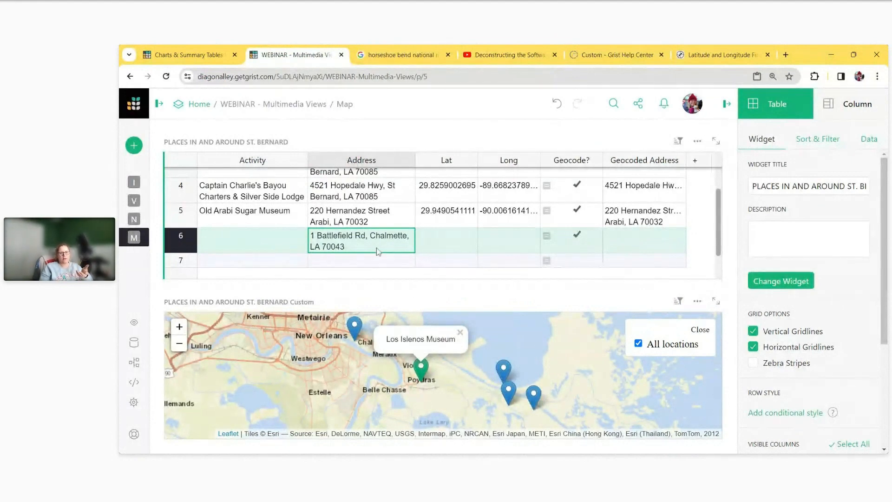
{"action": "scroll", "coordinate": [378, 253], "scroll_direction": "up", "scroll_amount": 1}
{"action": "scroll", "coordinate": [382, 247], "scroll_direction": "down", "scroll_amount": 1}
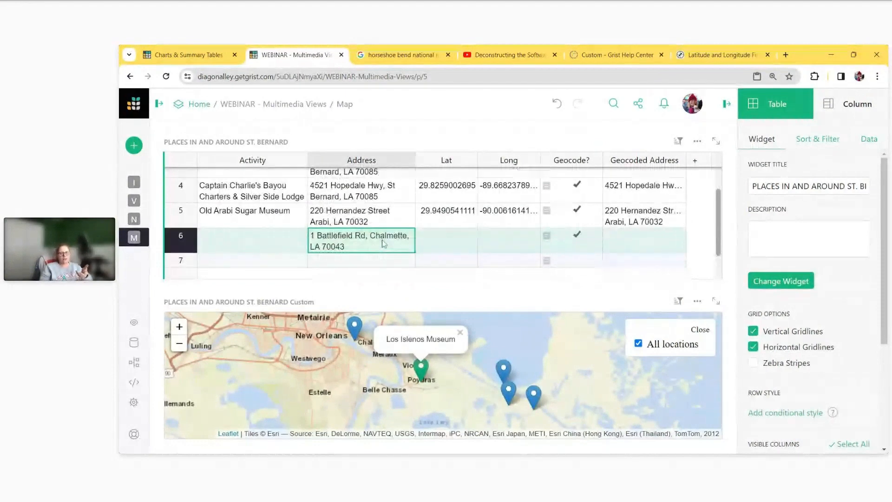
{"action": "double_click", "coordinate": [366, 237]}
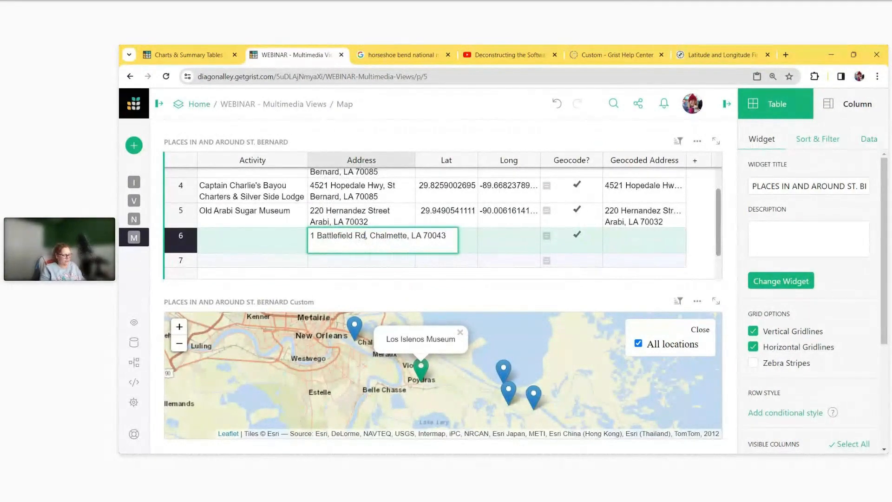
{"action": "key", "text": "BackSpace"}
{"action": "type", "text": "oad"}
{"action": "key", "text": "Return"}
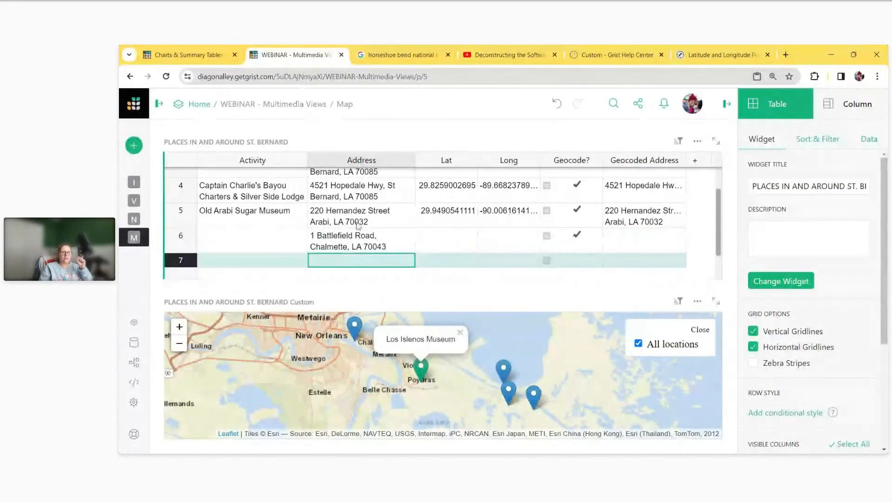
Convert the Geocode? formula column to a data column and turn off Geocode? for the new Chalmette row
{"action": "left_click", "coordinate": [583, 244]}
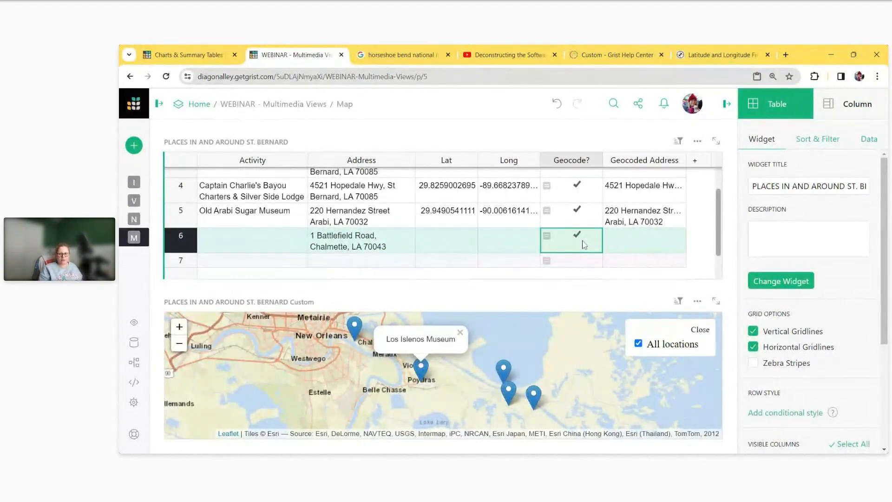
{"action": "left_click", "coordinate": [843, 108]}
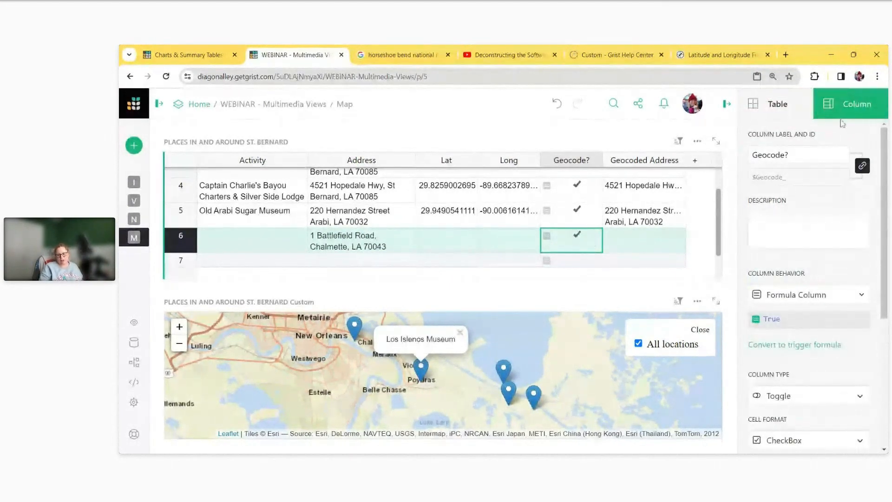
{"action": "left_click", "coordinate": [809, 295]}
{"action": "left_click", "coordinate": [809, 319]}
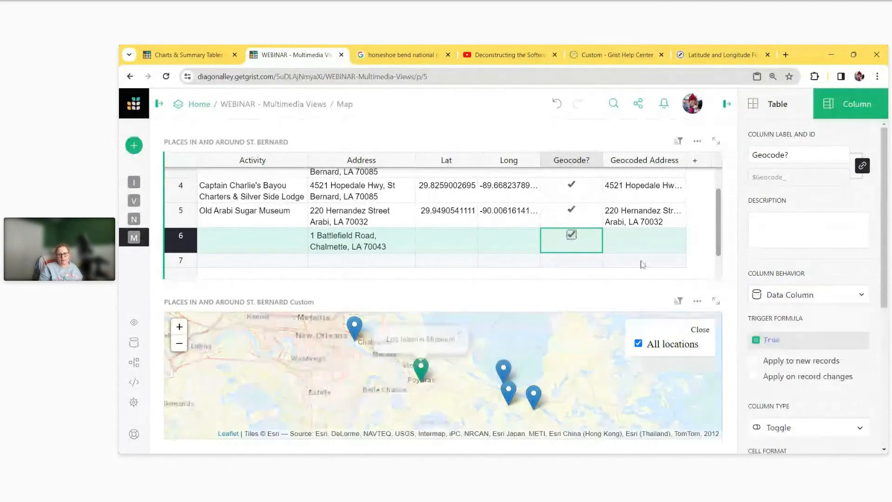
{"action": "left_click", "coordinate": [571, 235]}
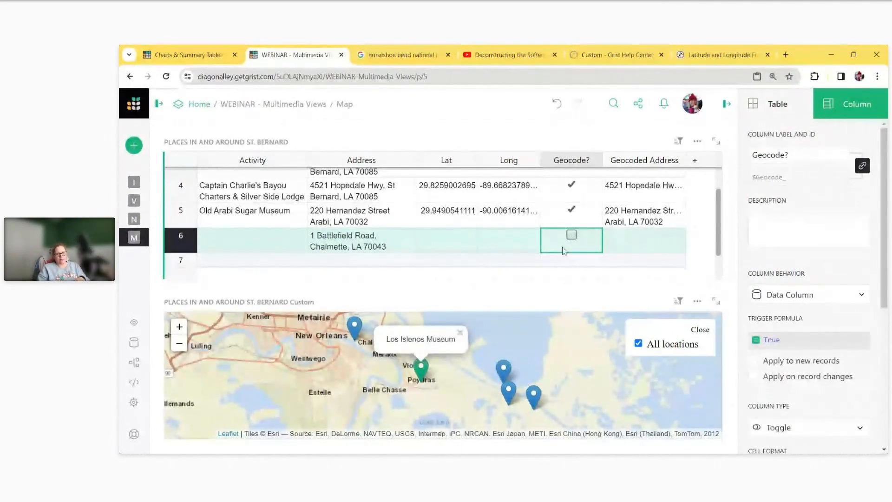
{"action": "scroll", "coordinate": [564, 251], "scroll_direction": "down", "scroll_amount": 1}
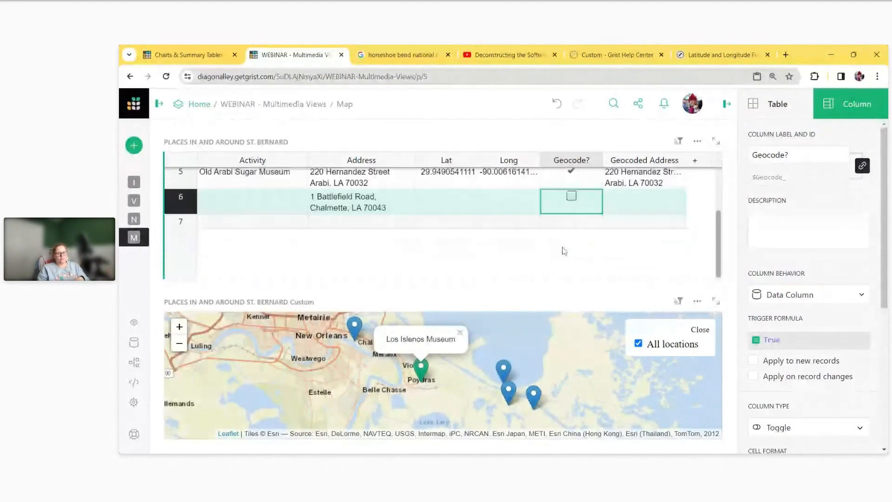
Show the available access levels for the Map custom widget linked to the places table
{"action": "scroll", "coordinate": [564, 251], "scroll_direction": "up", "scroll_amount": 1}
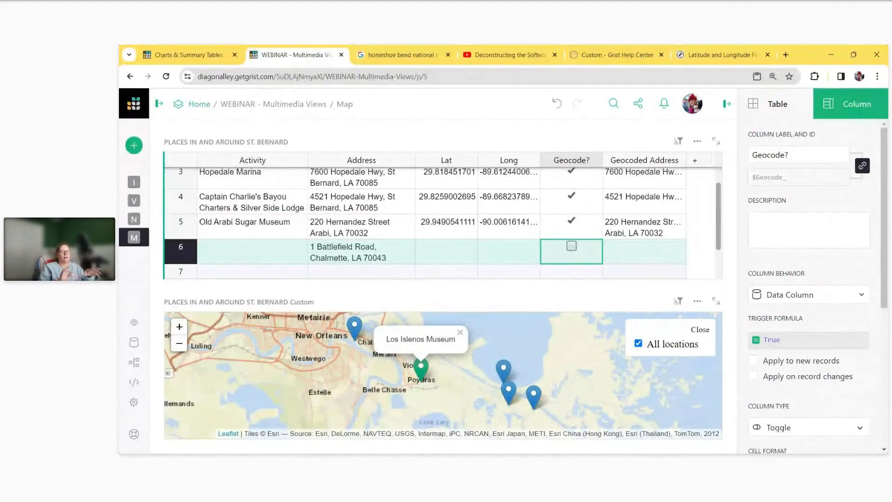
{"action": "left_click", "coordinate": [363, 256]}
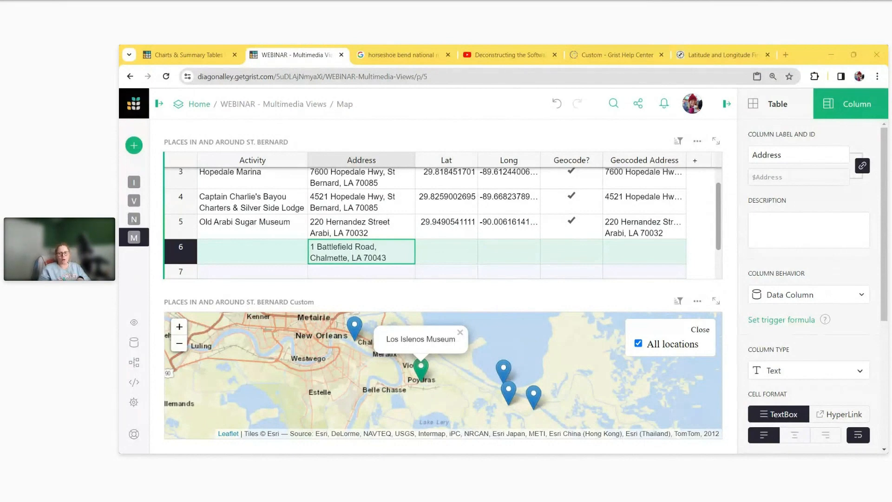
{"action": "left_click", "coordinate": [566, 330]}
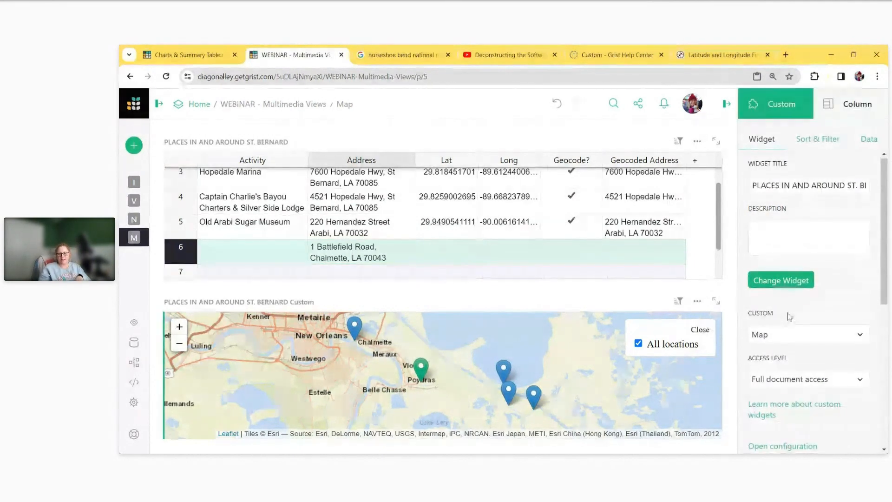
{"action": "left_click", "coordinate": [802, 281]}
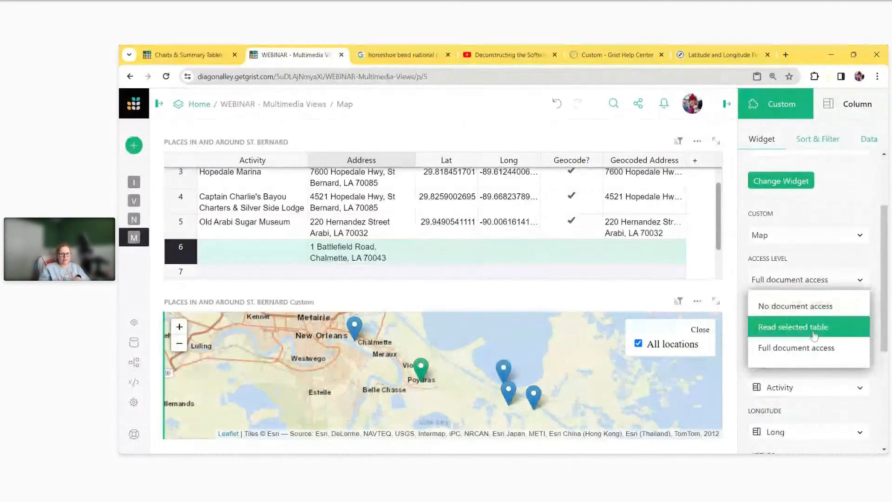
Point out the Lat of Captain Charlie's and the Long of Old Arabi Sugar Museum, and review the Map widget's configuration again
{"action": "left_click", "coordinate": [445, 206]}
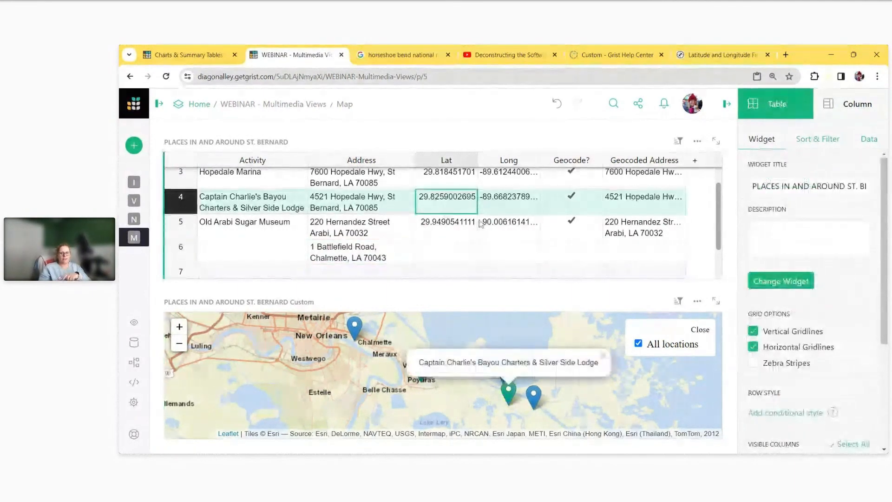
{"action": "left_click", "coordinate": [508, 226]}
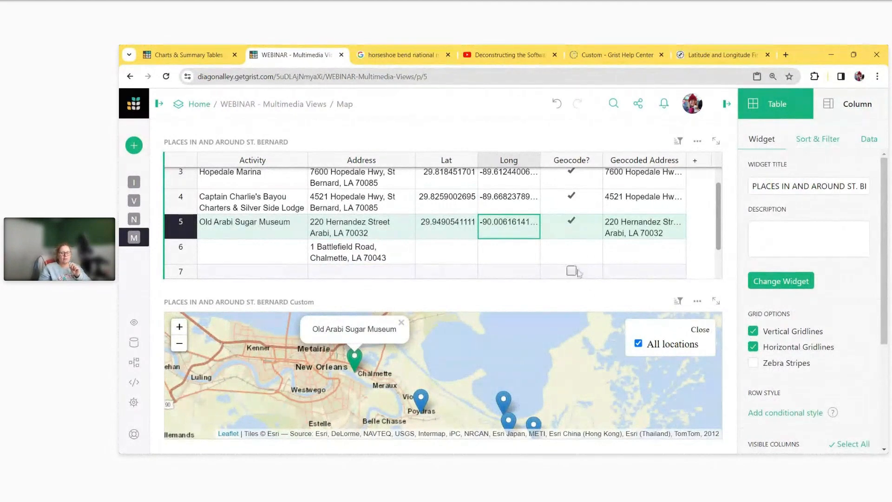
{"action": "left_click", "coordinate": [613, 334]}
{"action": "scroll", "coordinate": [827, 367], "scroll_direction": "down", "scroll_amount": 2}
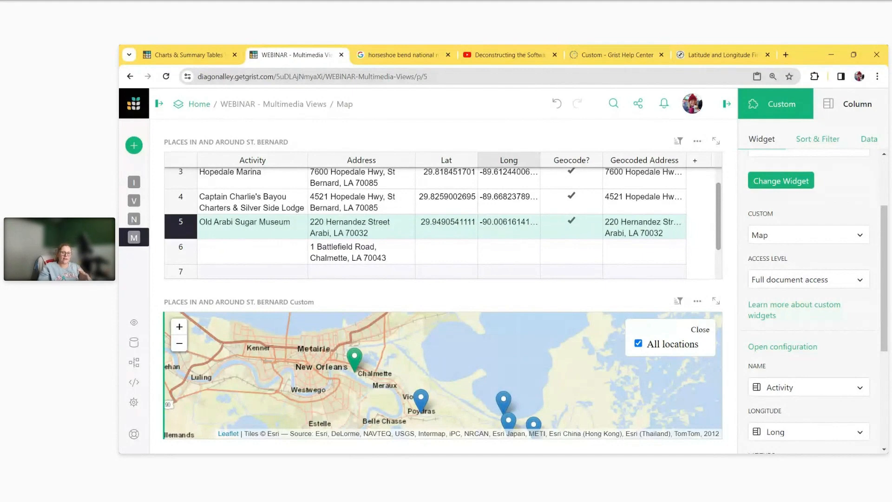
On the Notepad page, examine the notes for Holiday Gift Exchange Party and the text formatting in the Handmade Gift Exchange notes
{"action": "left_click", "coordinate": [170, 224]}
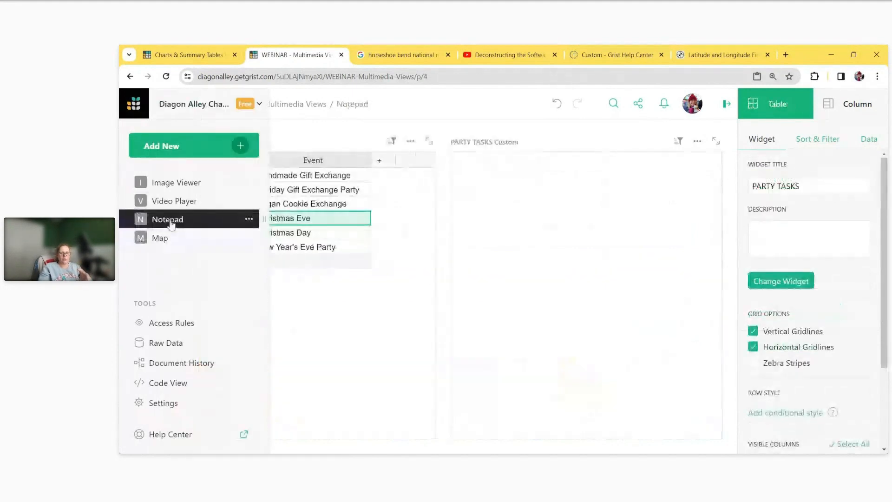
{"action": "left_click", "coordinate": [344, 189]}
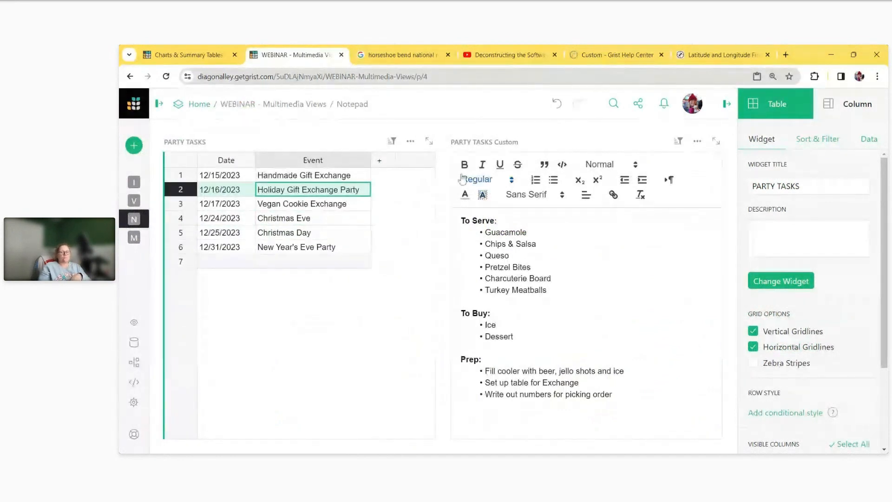
{"action": "left_click", "coordinate": [319, 178]}
{"action": "left_click_drag", "start_coordinate": [498, 224], "coordinate": [460, 225]}
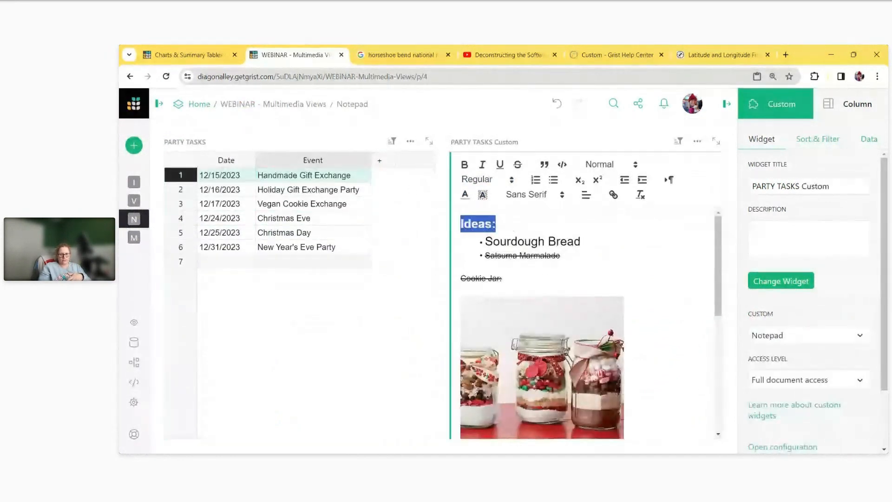
{"action": "left_click", "coordinate": [524, 242]}
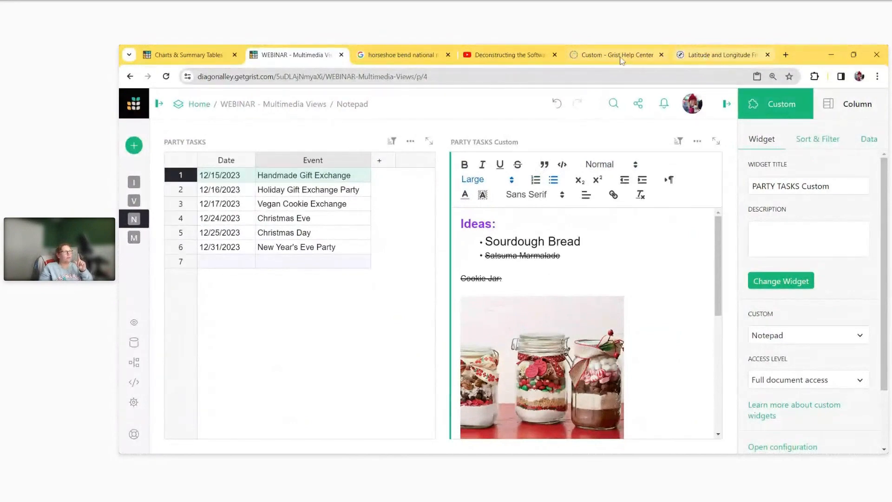
Switch to the Proposals & Contracts Template document and look over the rendered proposal preview for the first project
{"action": "left_click_drag", "start_coordinate": [626, 68], "coordinate": [609, 65]}
{"action": "scroll", "coordinate": [646, 254], "scroll_direction": "down", "scroll_amount": 1}
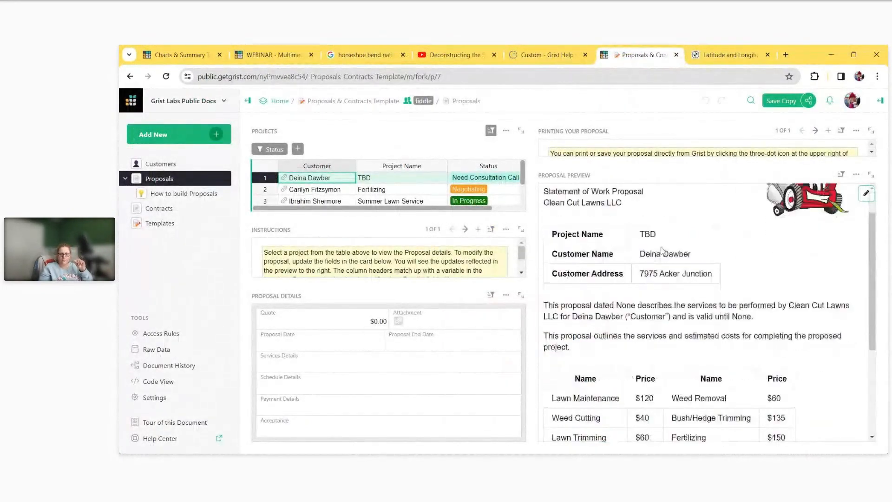
{"action": "scroll", "coordinate": [676, 283], "scroll_direction": "up", "scroll_amount": 1}
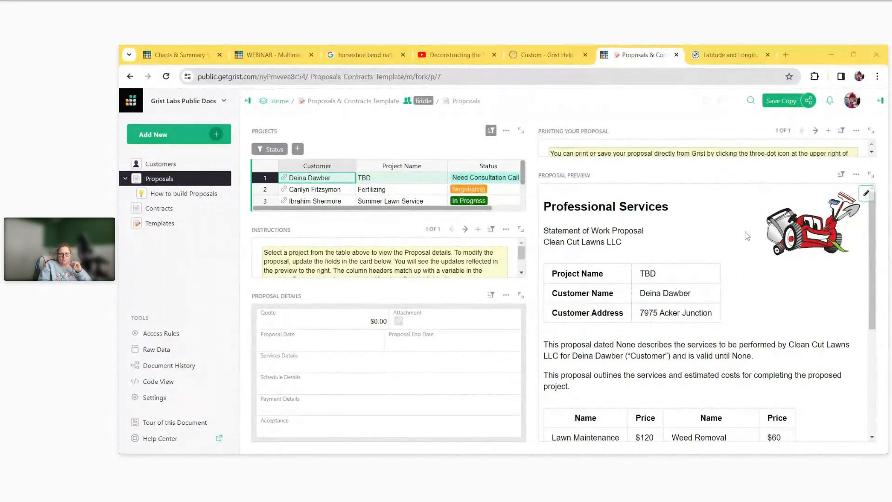
Open the proposal preview's Markdown source, review its sections, save it and look over the rendered proposal
{"action": "left_click", "coordinate": [866, 194]}
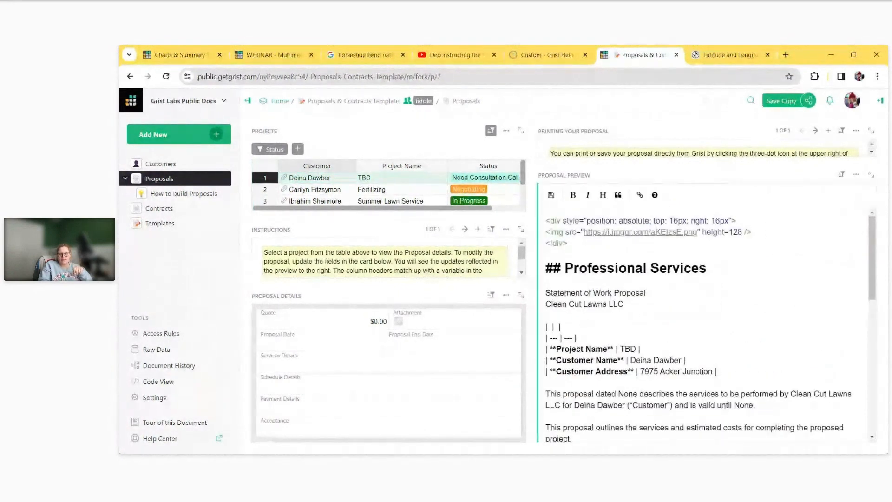
{"action": "scroll", "coordinate": [697, 325], "scroll_direction": "down", "scroll_amount": 4}
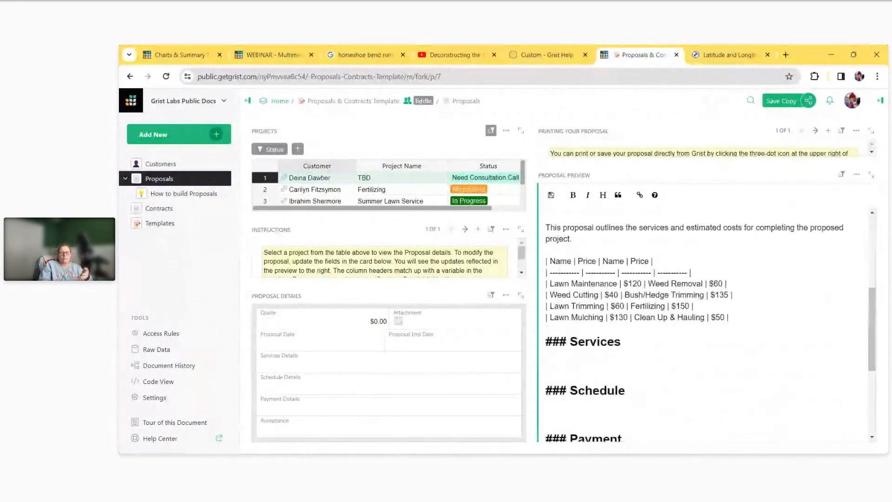
{"action": "scroll", "coordinate": [706, 326], "scroll_direction": "down", "scroll_amount": 4}
{"action": "scroll", "coordinate": [706, 325], "scroll_direction": "up", "scroll_amount": 3}
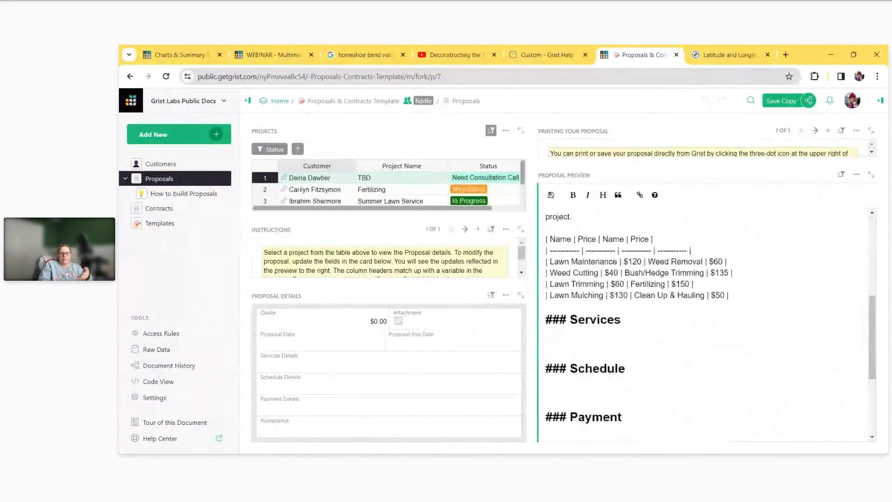
{"action": "scroll", "coordinate": [706, 325], "scroll_direction": "up", "scroll_amount": 5}
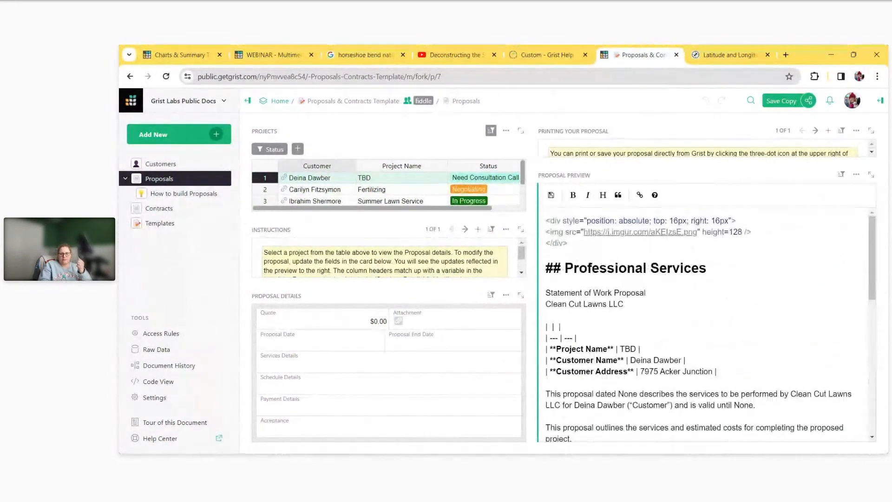
{"action": "left_click", "coordinate": [551, 195]}
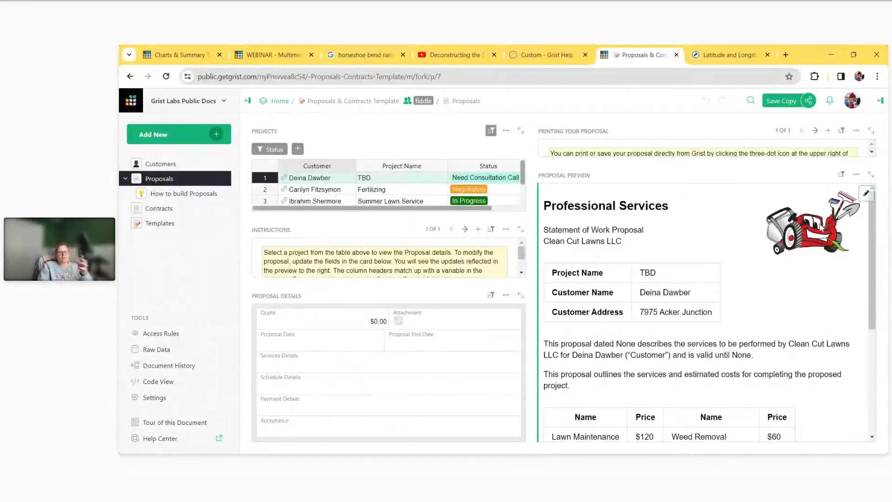
{"action": "scroll", "coordinate": [691, 256], "scroll_direction": "down", "scroll_amount": 1}
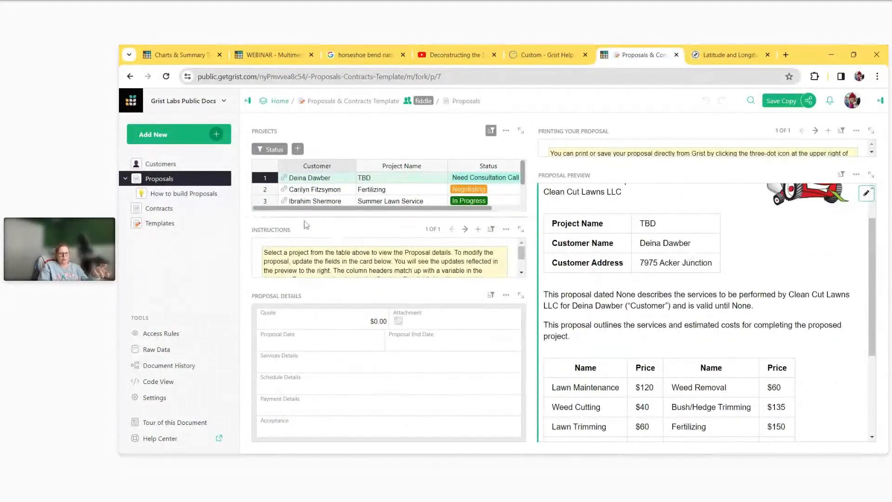
Open the template's Contracts page and read through the contract preview
{"action": "left_click", "coordinate": [159, 208]}
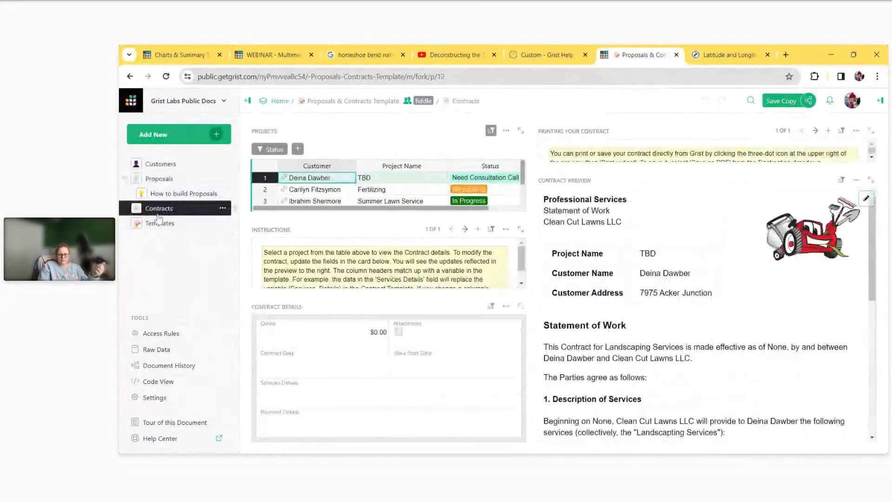
{"action": "scroll", "coordinate": [670, 322], "scroll_direction": "down", "scroll_amount": 5}
{"action": "scroll", "coordinate": [670, 322], "scroll_direction": "up", "scroll_amount": 5}
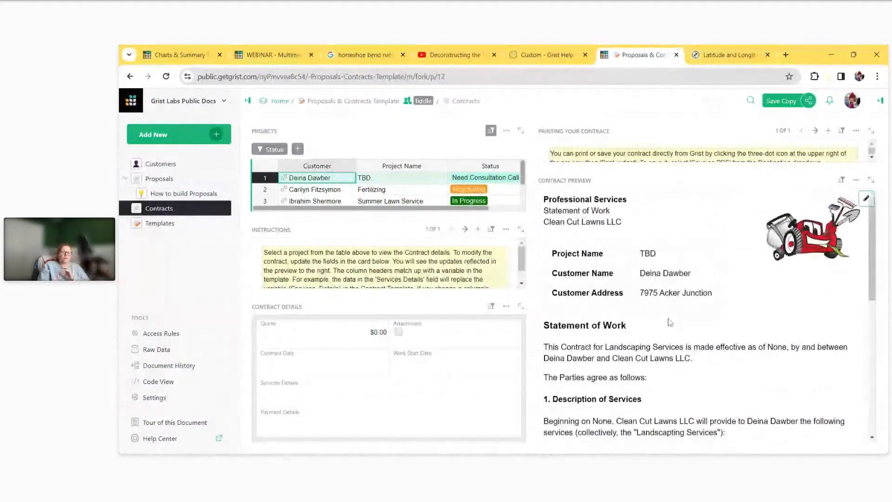
Open the print preview of the contract preview widget, check its pages through the signature lines, and cancel printing
{"action": "left_click", "coordinate": [858, 181]}
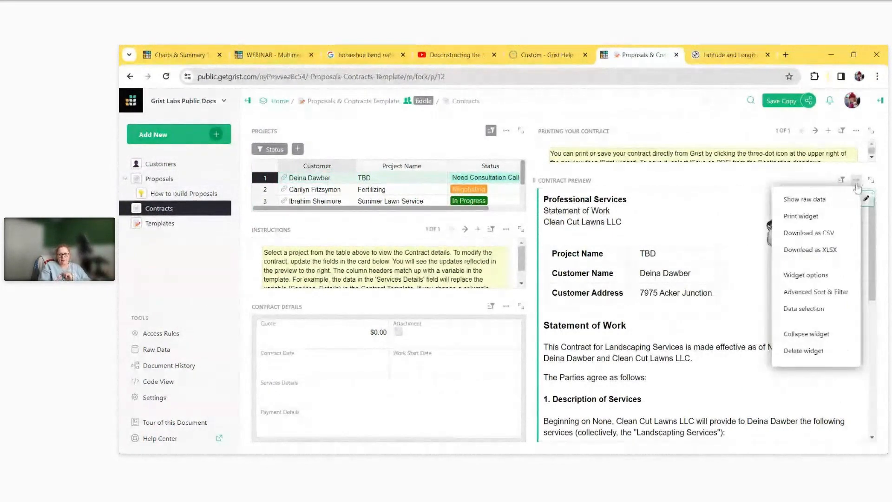
{"action": "left_click", "coordinate": [846, 216]}
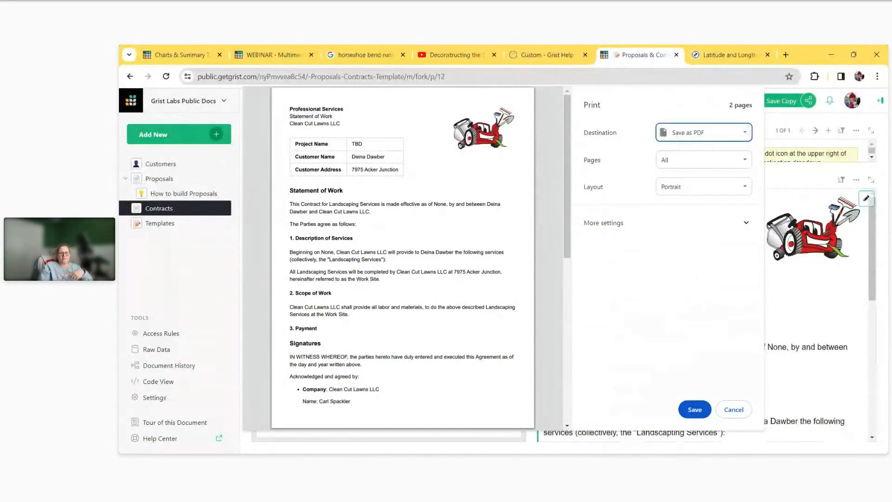
{"action": "scroll", "coordinate": [428, 331], "scroll_direction": "down", "scroll_amount": 1}
{"action": "scroll", "coordinate": [428, 330], "scroll_direction": "down", "scroll_amount": 2}
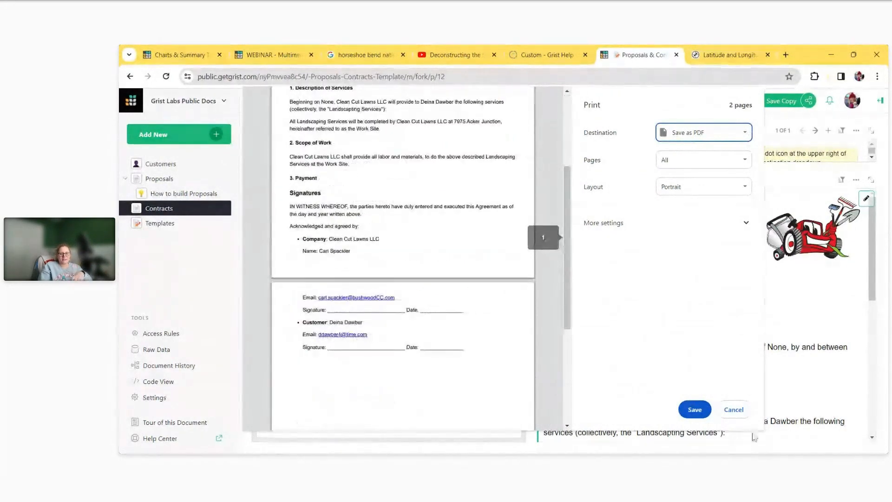
{"action": "left_click", "coordinate": [733, 410]}
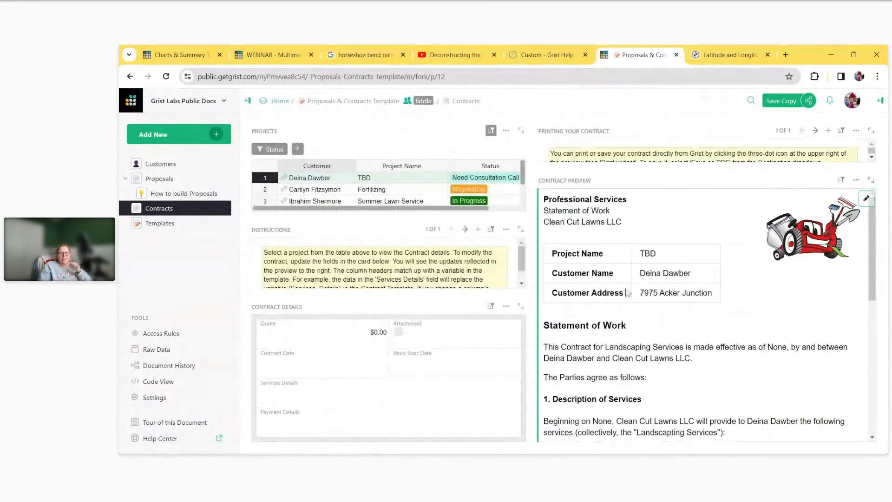